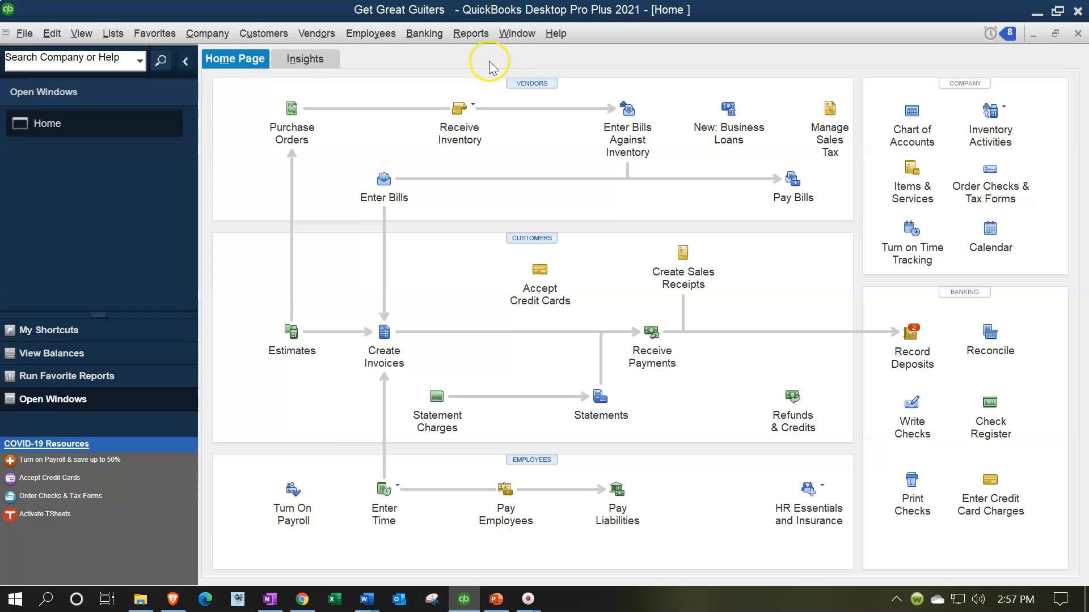
# - Open the Profit & Loss Standard report for 01/01/2021 through 02/28/2021
pyautogui.click(473, 34)
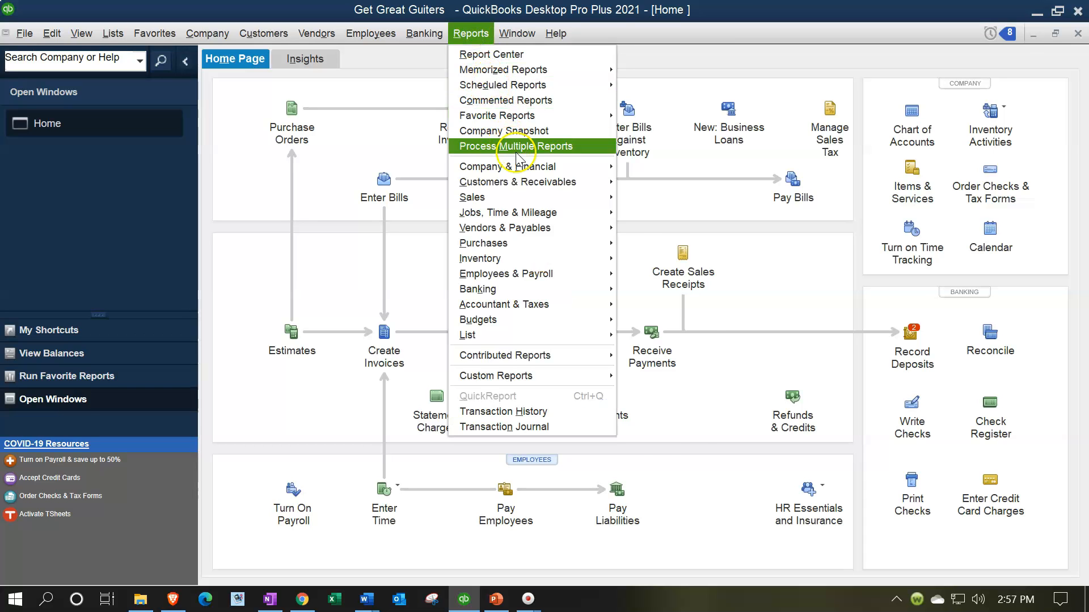
pyautogui.moveTo(539, 167)
pyautogui.click(622, 168)
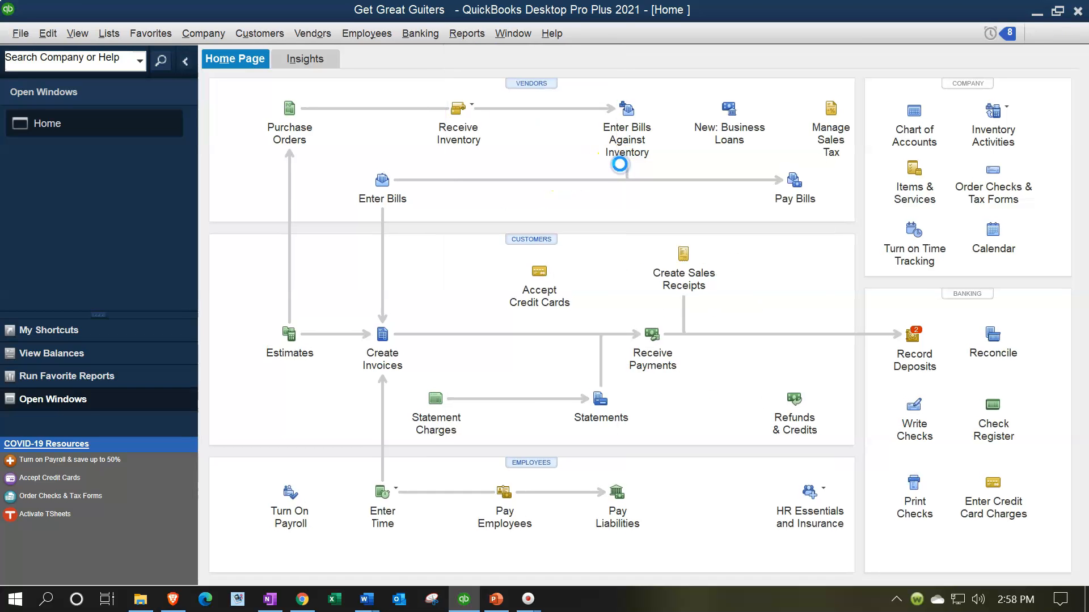
pyautogui.press('Tab')
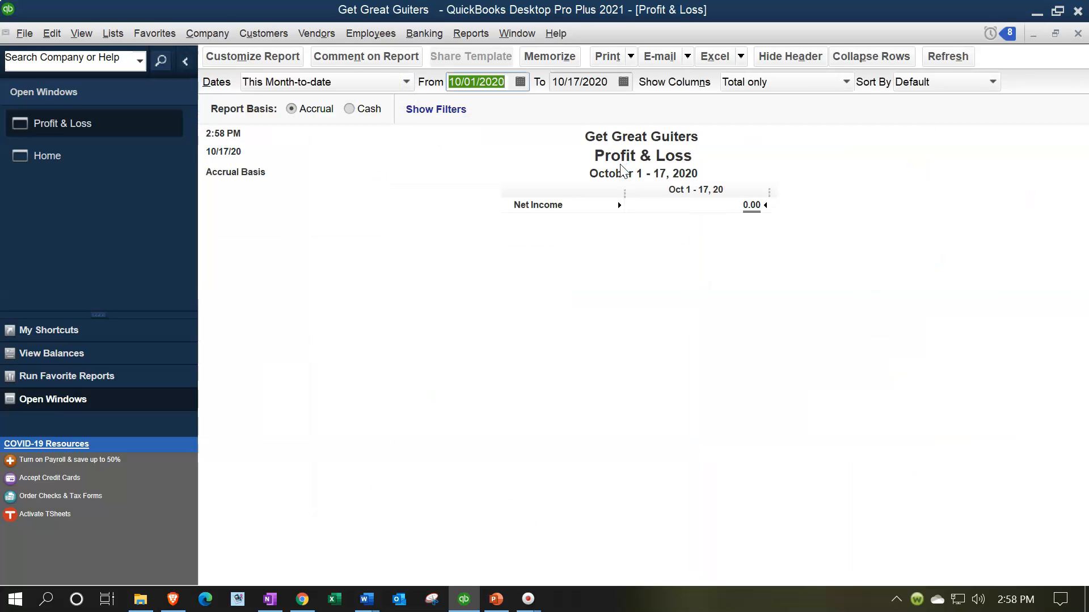
pyautogui.write('010121')
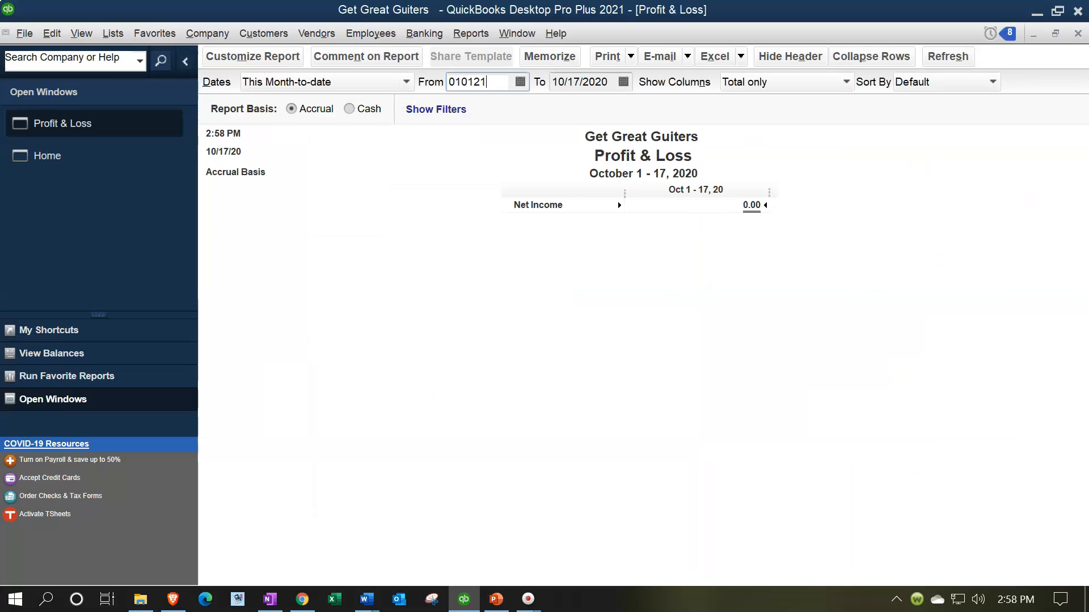
pyautogui.press('Tab')
pyautogui.write('02/28/2021')
pyautogui.press('Tab')
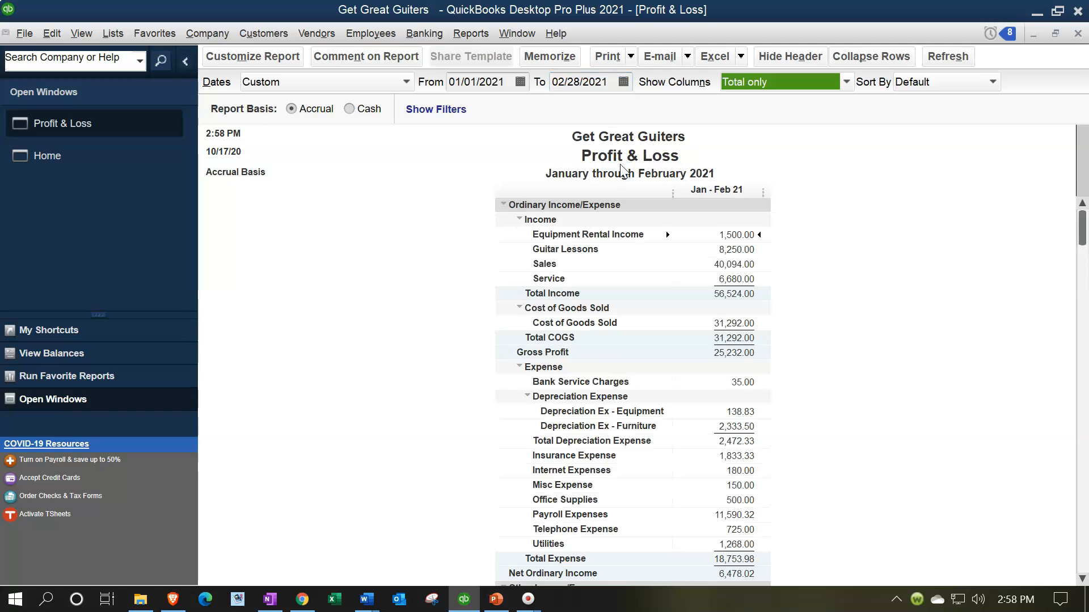
# - Collapse Depreciation Expense to one total row, then expand its sub-accounts again
pyautogui.scroll(-3, 828, 392)
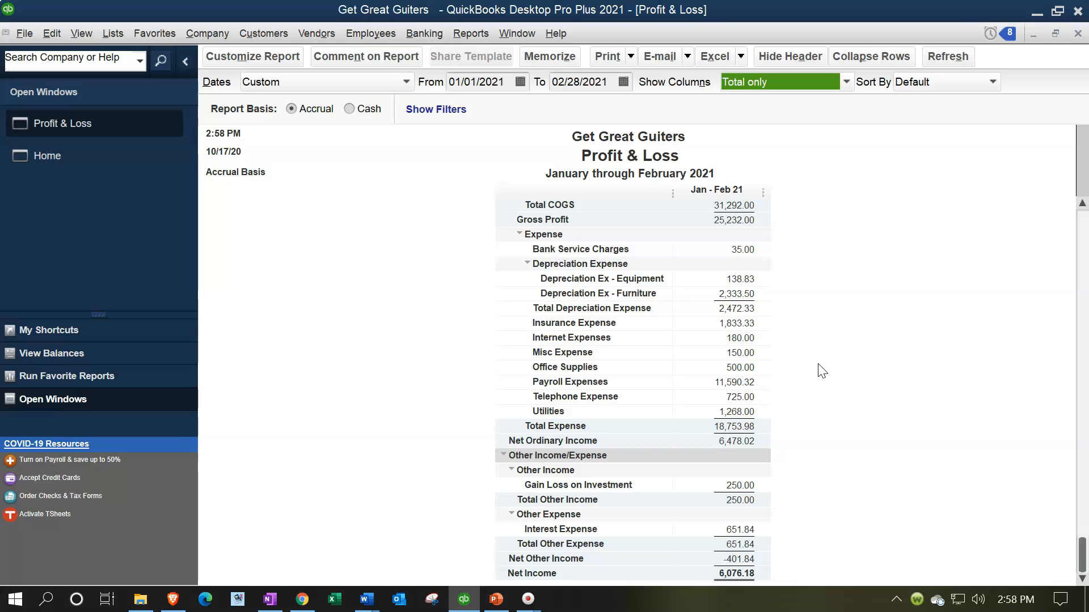
pyautogui.click(526, 265)
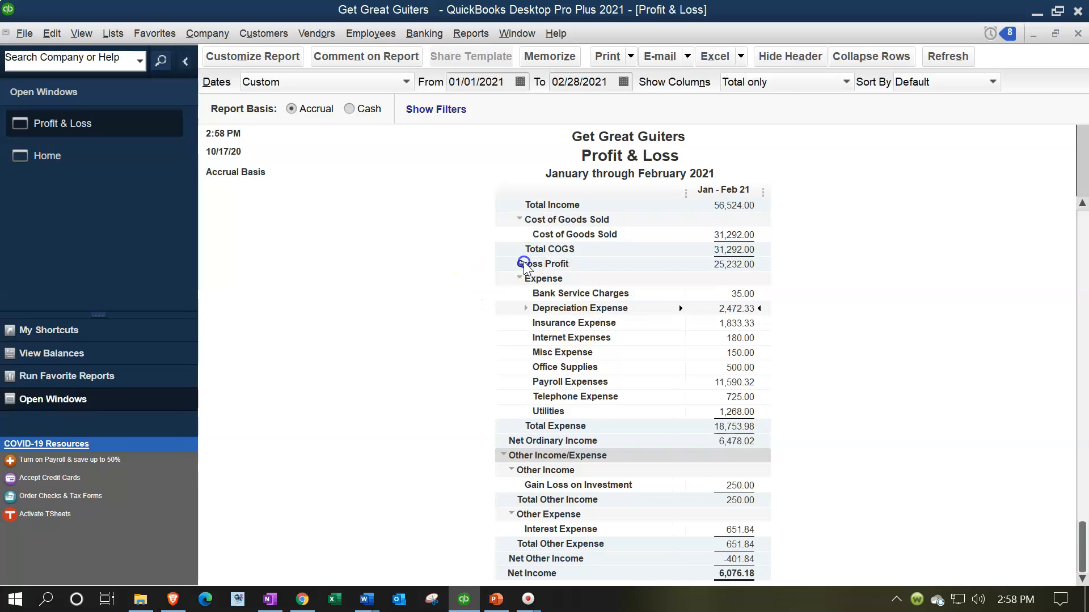
pyautogui.click(527, 308)
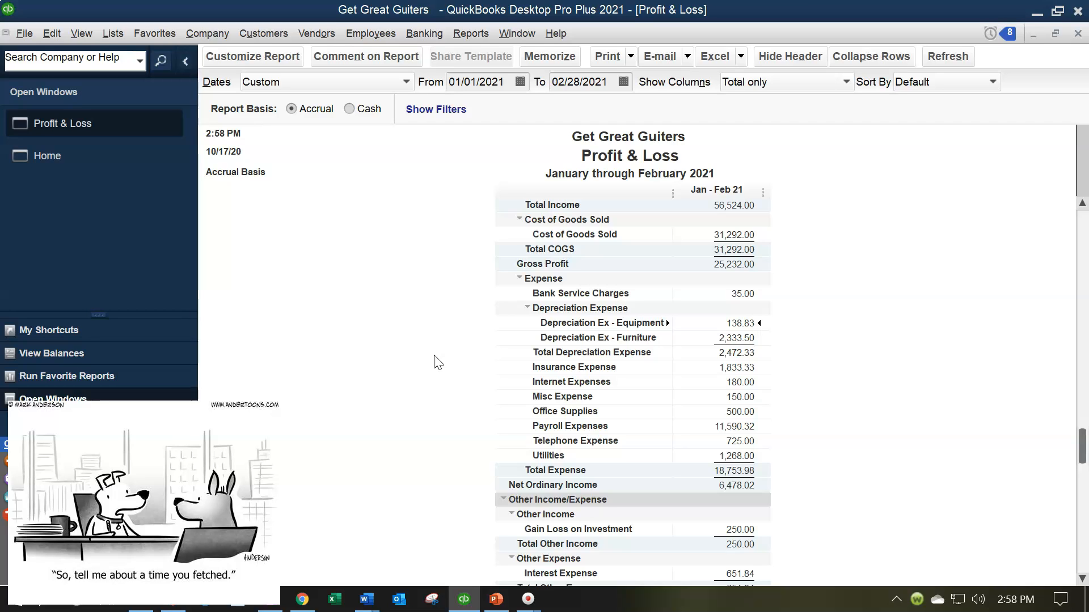
# - Run the Trial Balance report dated 01/01/2021 through 02/28/2021
pyautogui.click(471, 35)
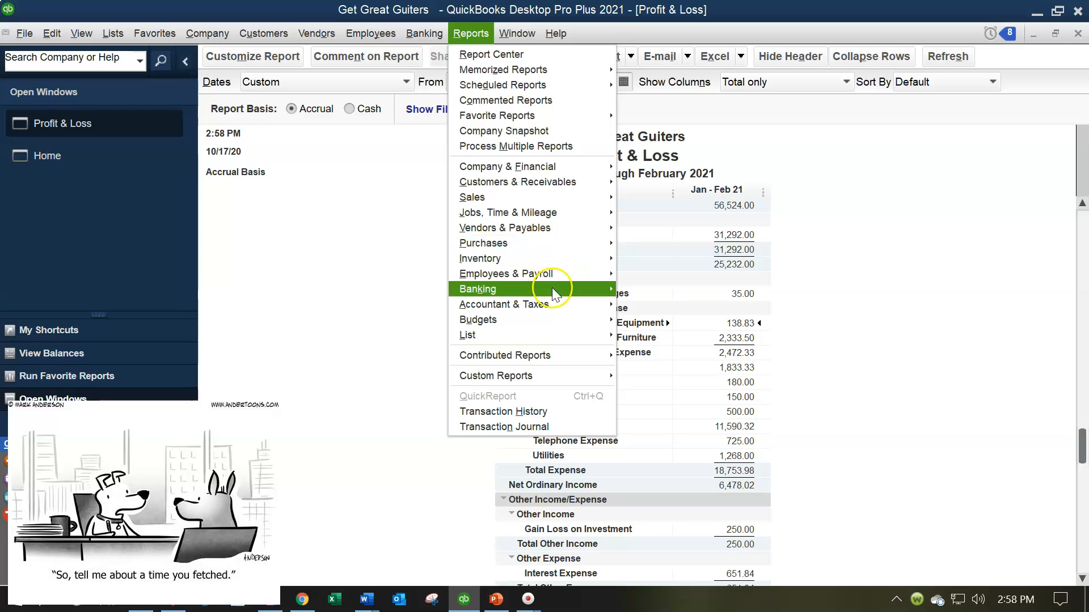
pyautogui.moveTo(553, 301)
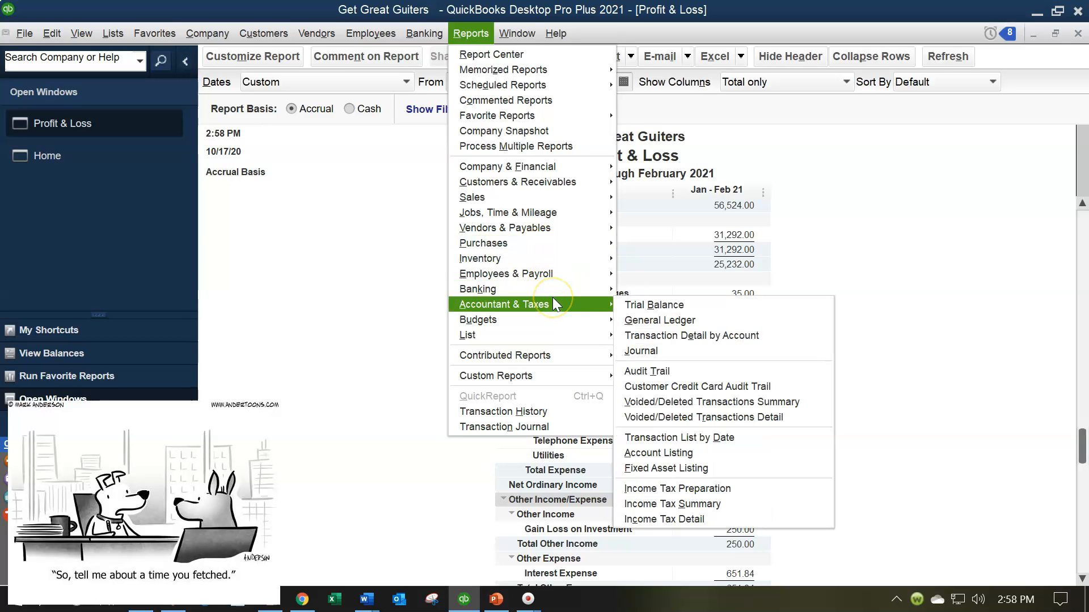
pyautogui.click(631, 305)
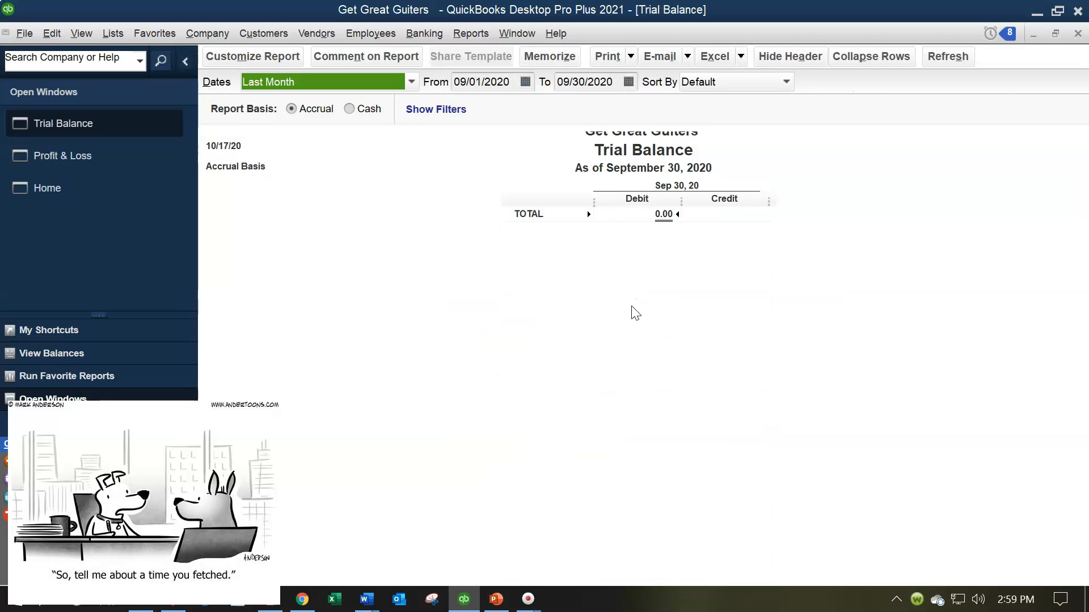
pyautogui.press('Tab')
pyautogui.write('010121')
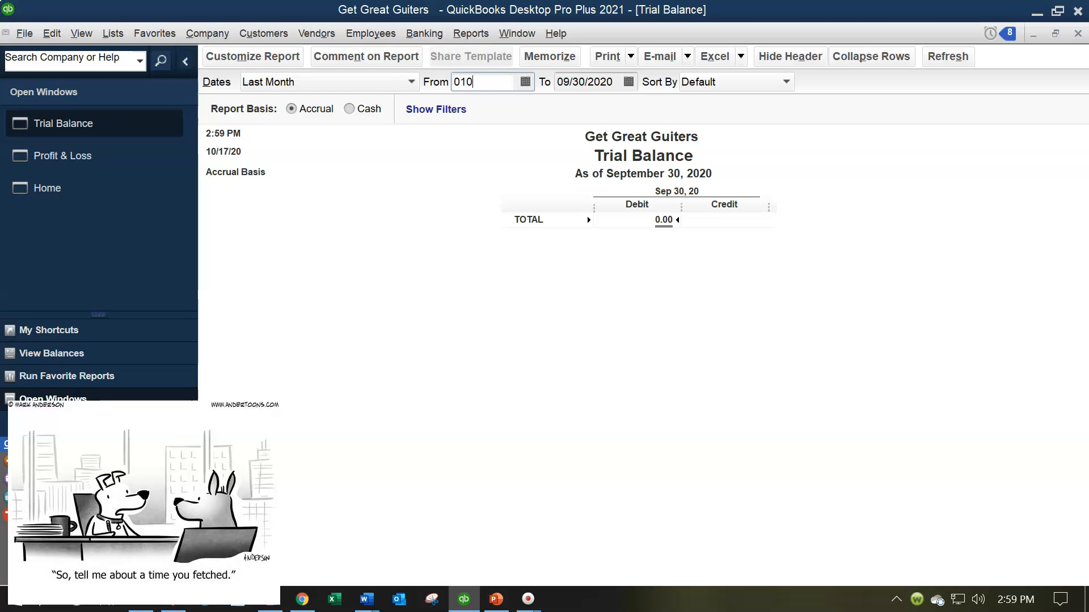
pyautogui.press('Tab')
pyautogui.write('02/28/2021')
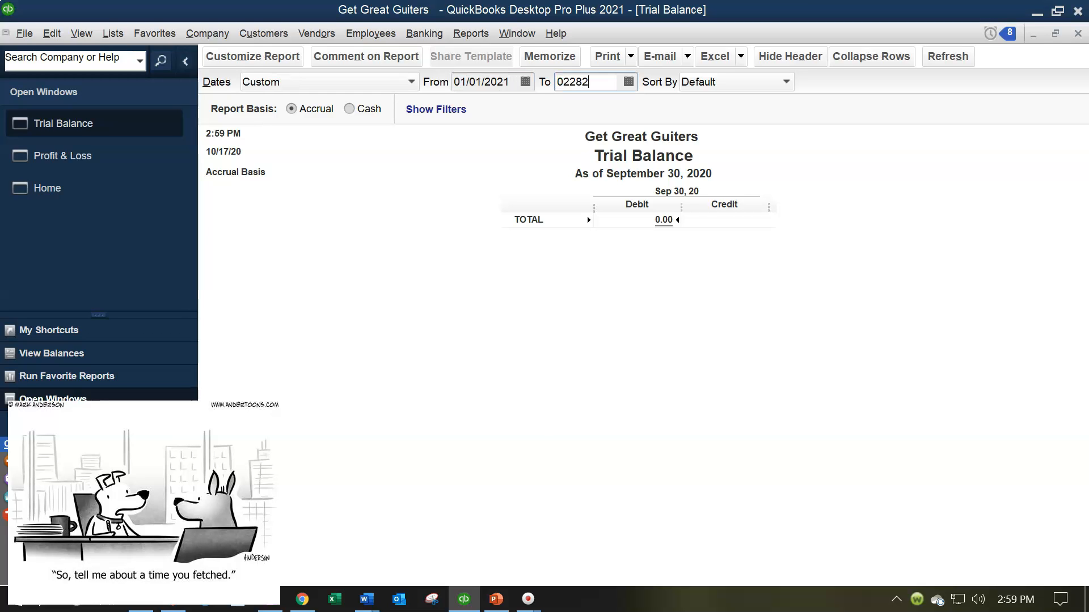
pyautogui.press('Tab')
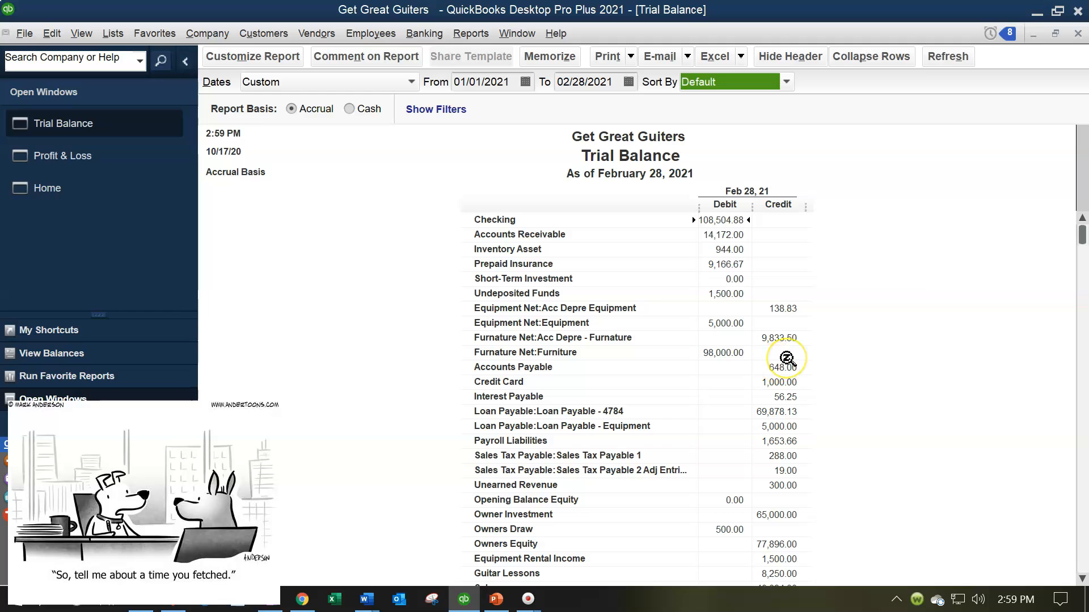
pyautogui.scroll(-5, 787, 359)
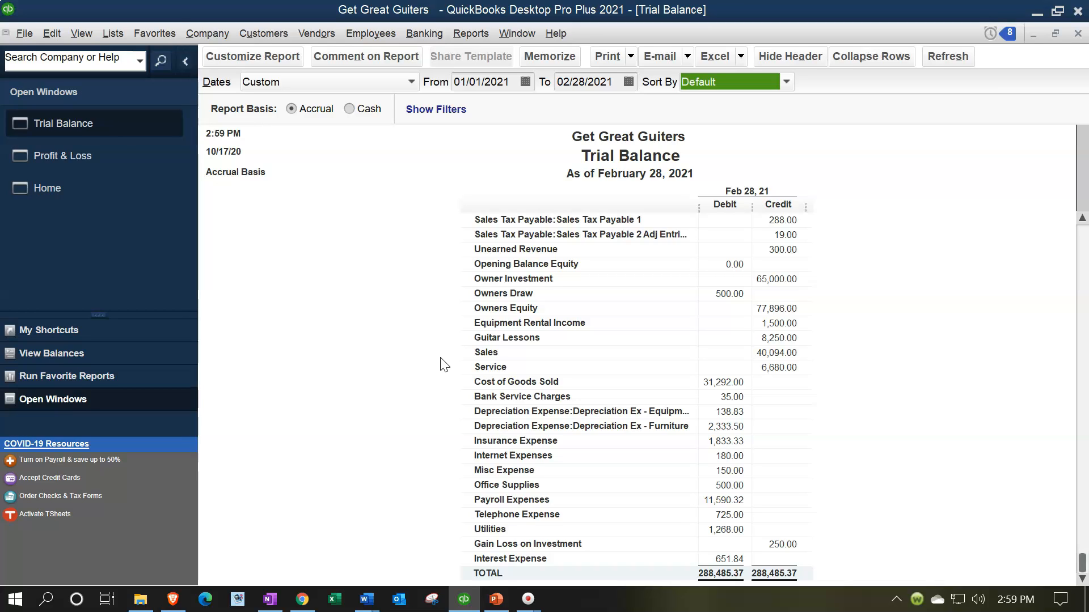
# - Open the Income & Expense Graph from the Company & Financial reports
pyautogui.click(469, 35)
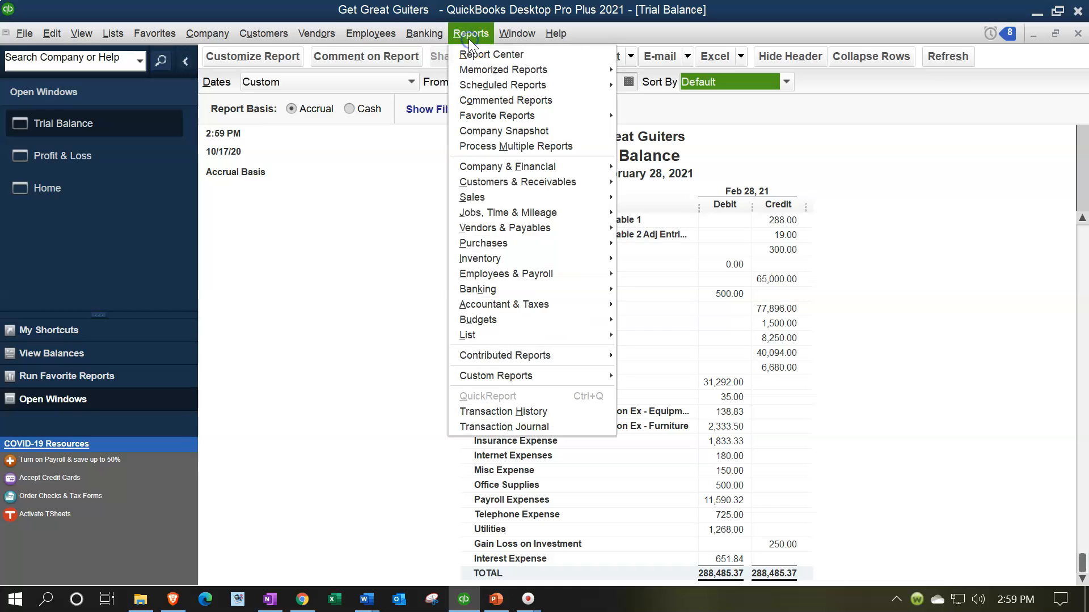
pyautogui.click(519, 167)
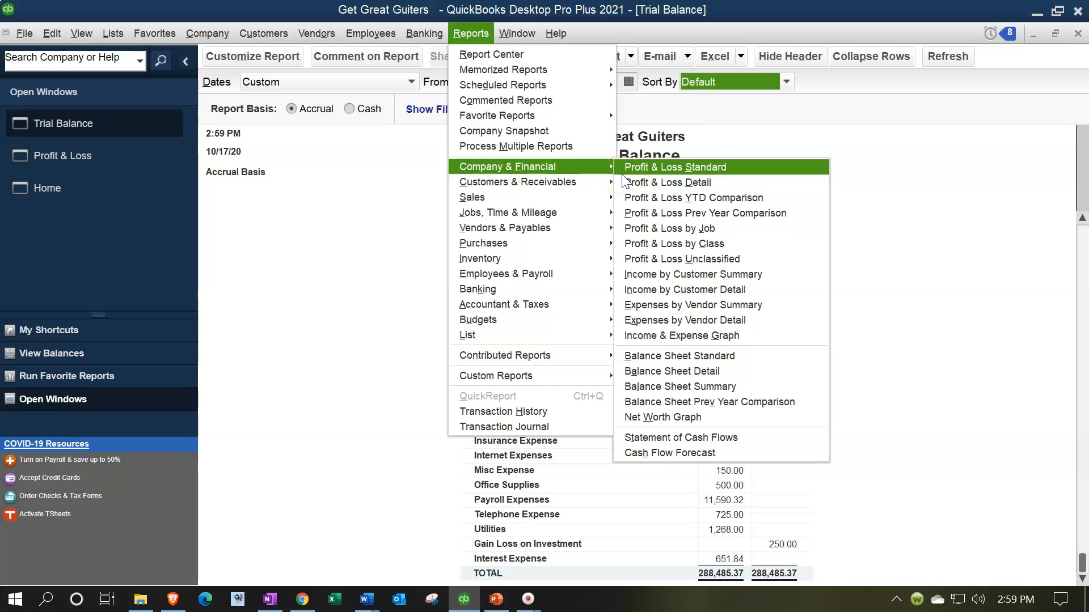
pyautogui.click(738, 336)
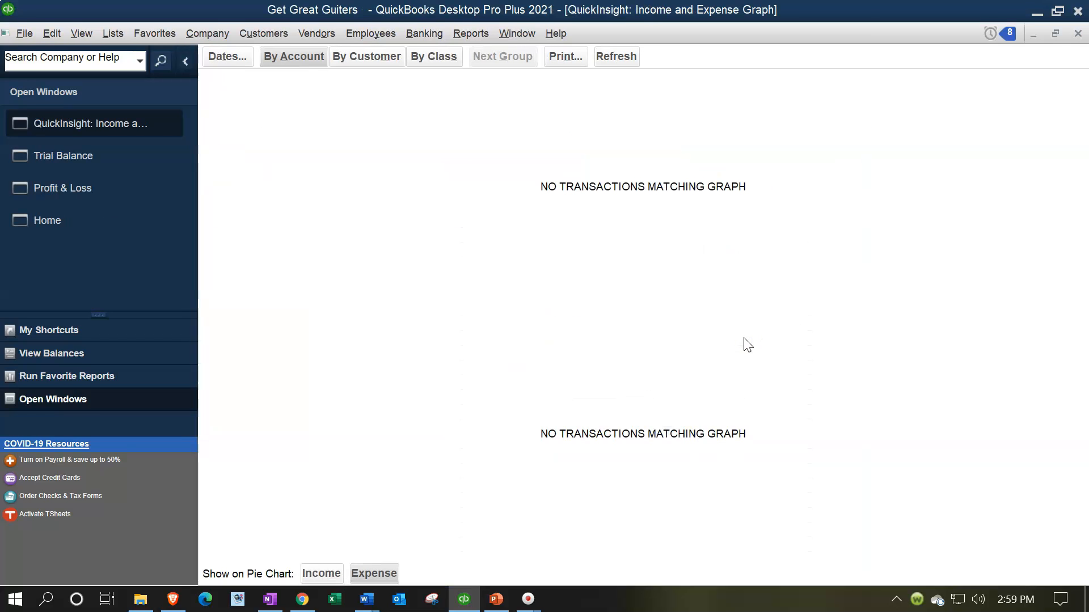
# - Set the graph dates to 01/01/2021–02/28/2021 and show the expense pie chart
pyautogui.click(229, 59)
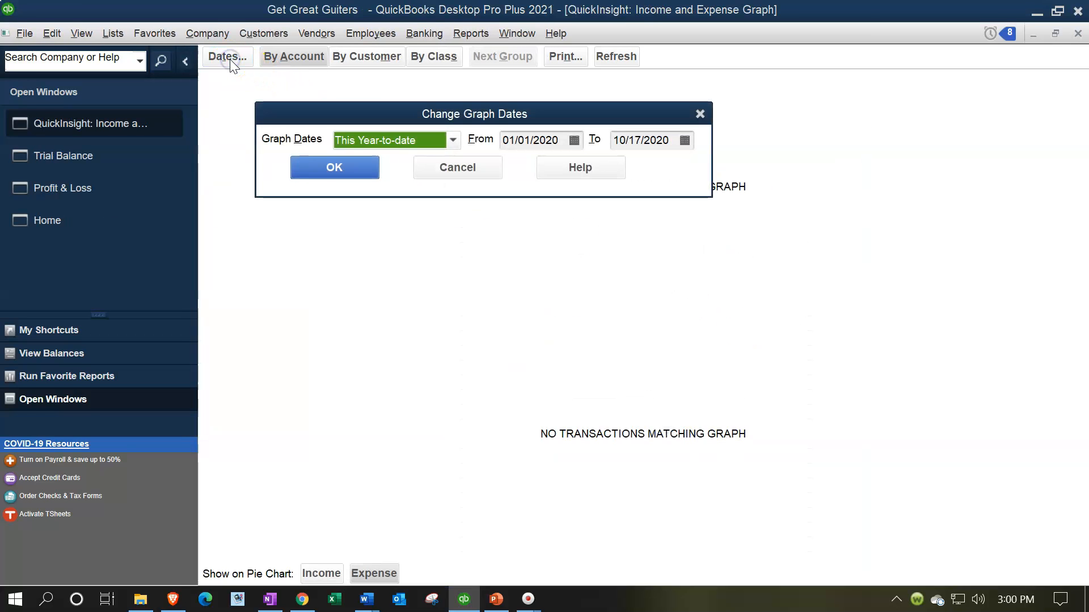
pyautogui.write('01012021')
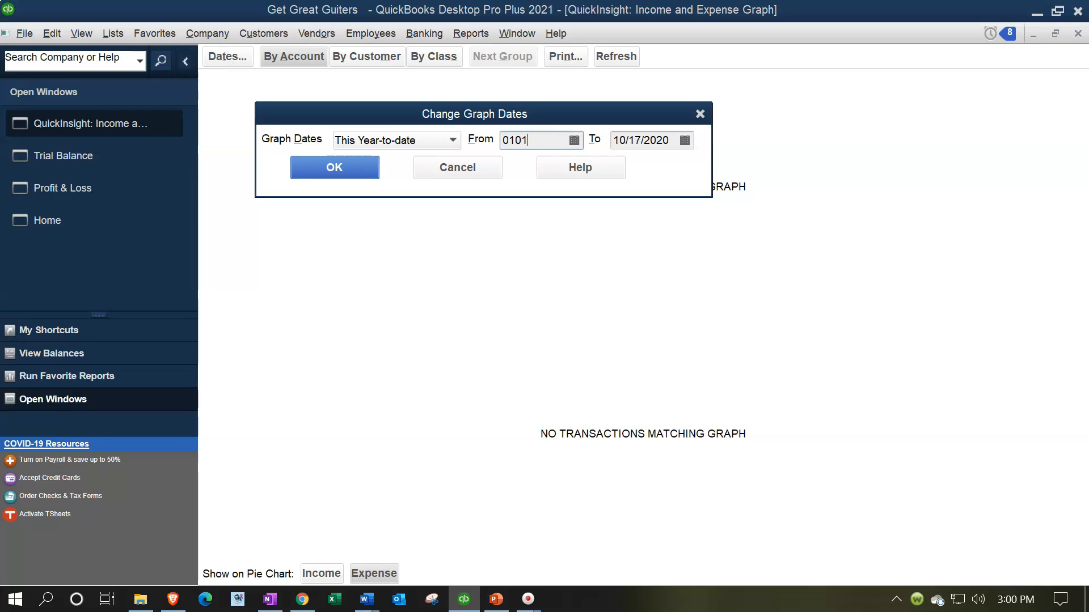
pyautogui.press('Tab')
pyautogui.write('022821')
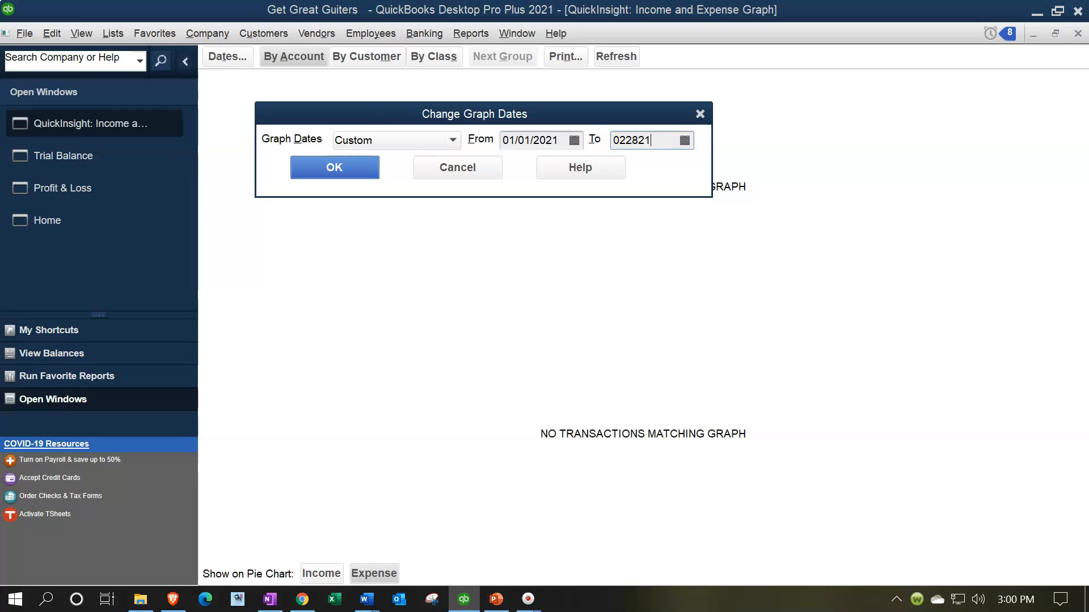
pyautogui.click(360, 168)
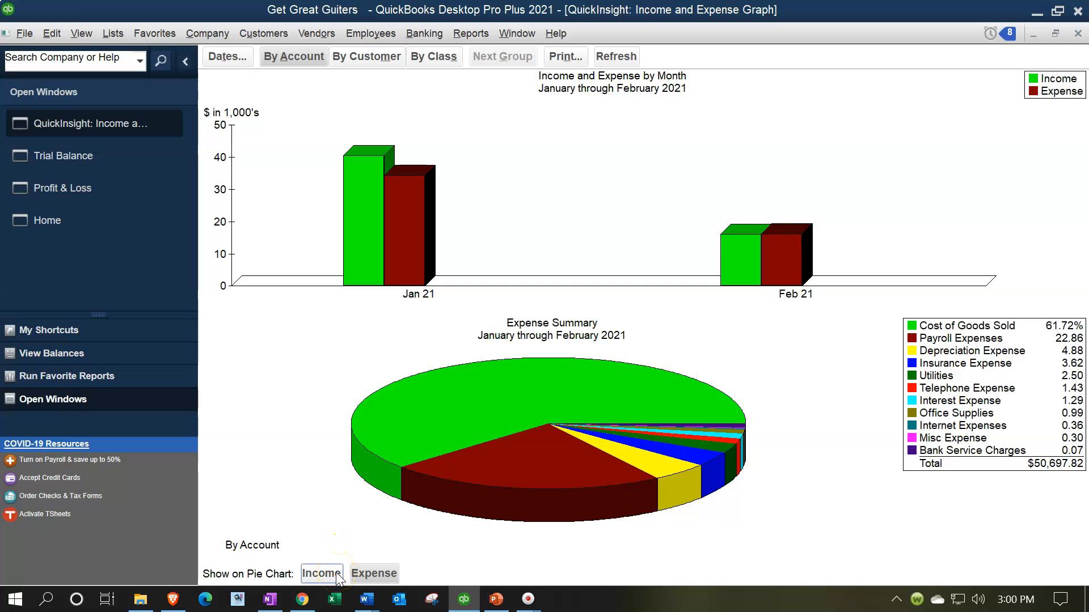
pyautogui.click(368, 574)
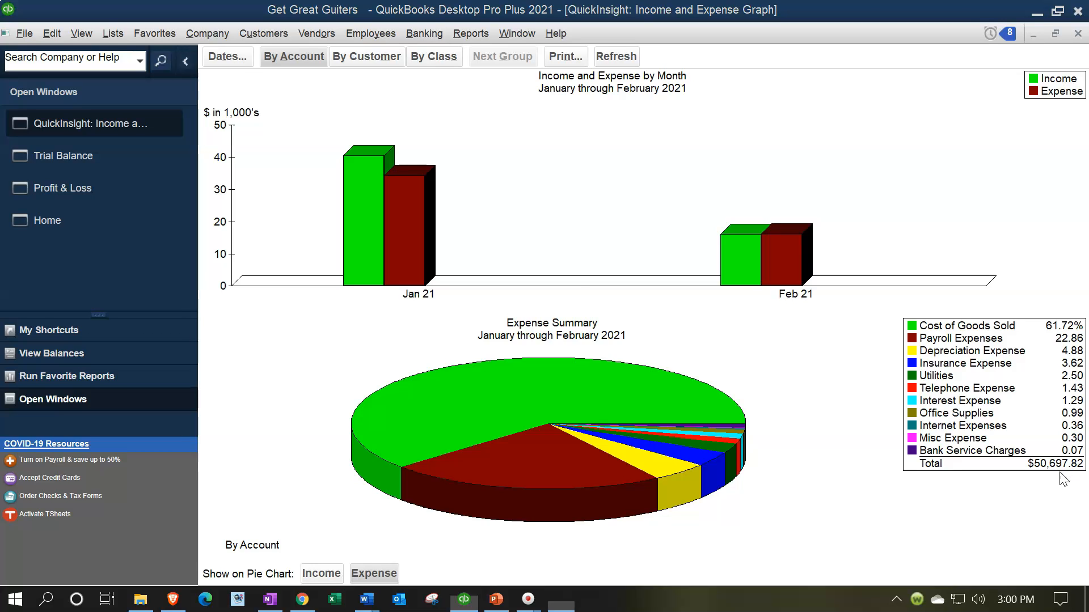
# - Keep Calculator compact on top and place it beside the Profit & Loss figures
pyautogui.moveTo(380, 130); pyautogui.dragTo(851, 110)
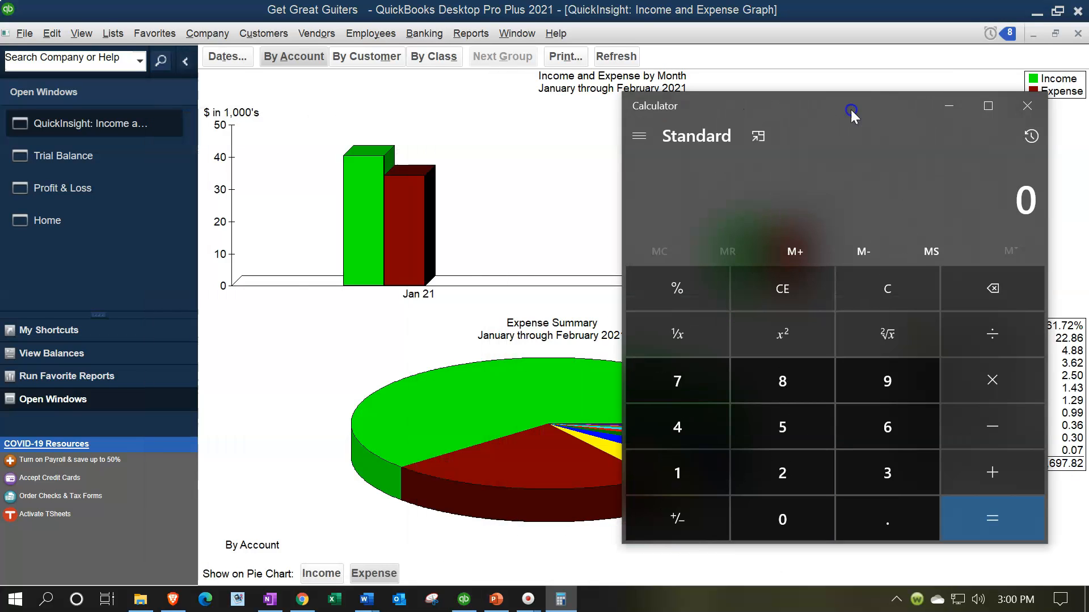
pyautogui.click(760, 137)
pyautogui.moveTo(929, 43); pyautogui.dragTo(807, 241)
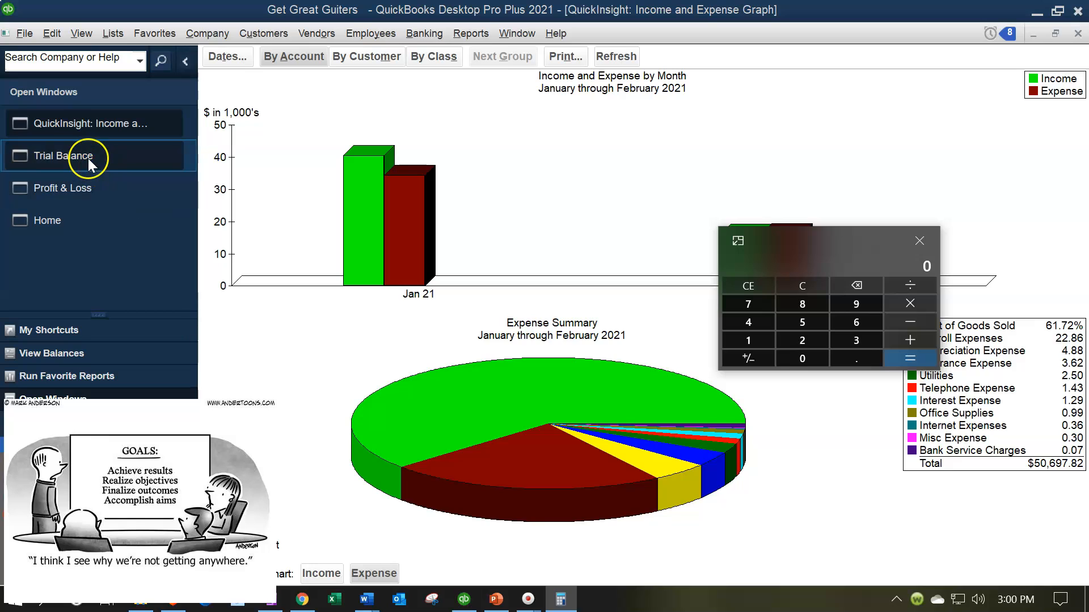
pyautogui.click(83, 193)
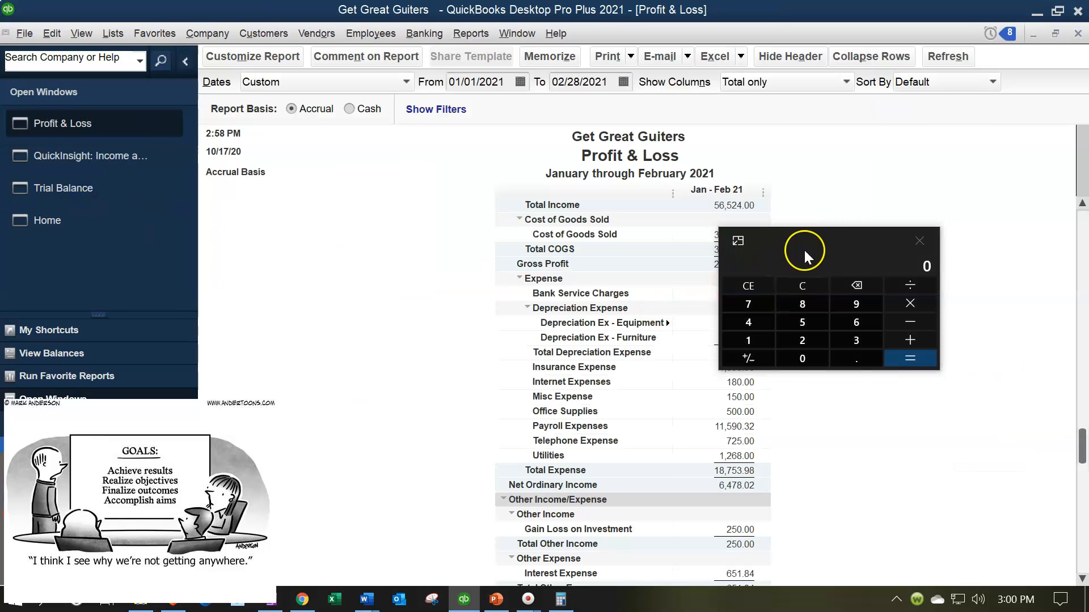
pyautogui.moveTo(804, 244); pyautogui.dragTo(914, 341)
pyautogui.scroll(-1, 425, 360)
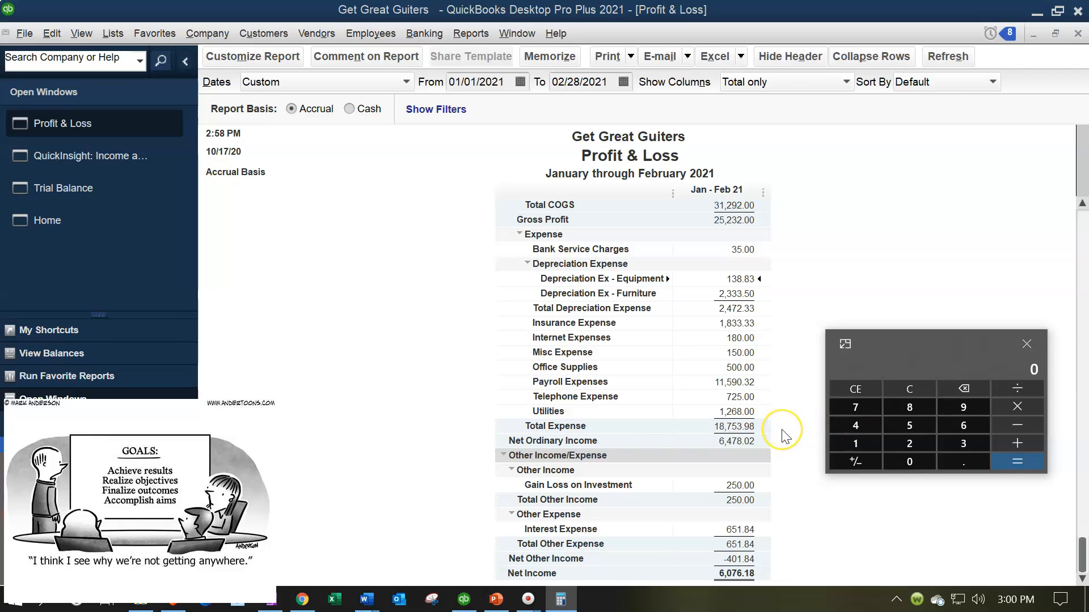
# - Add 18753.98 + 31292 + 651.84 in Calculator to get 50,697.82
pyautogui.write('18753.98+')
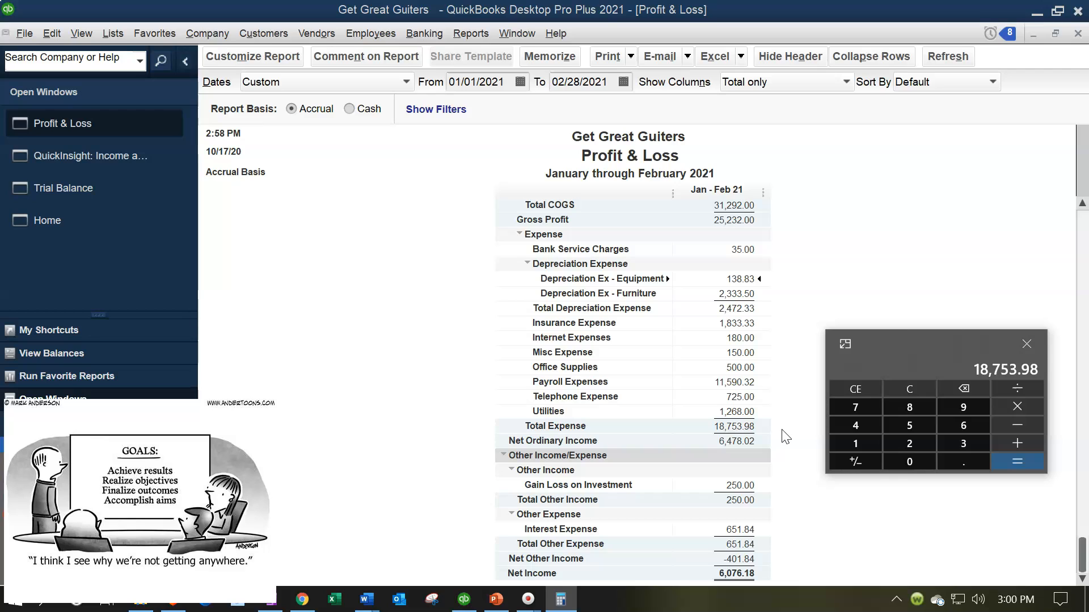
pyautogui.scroll(1, 789, 269)
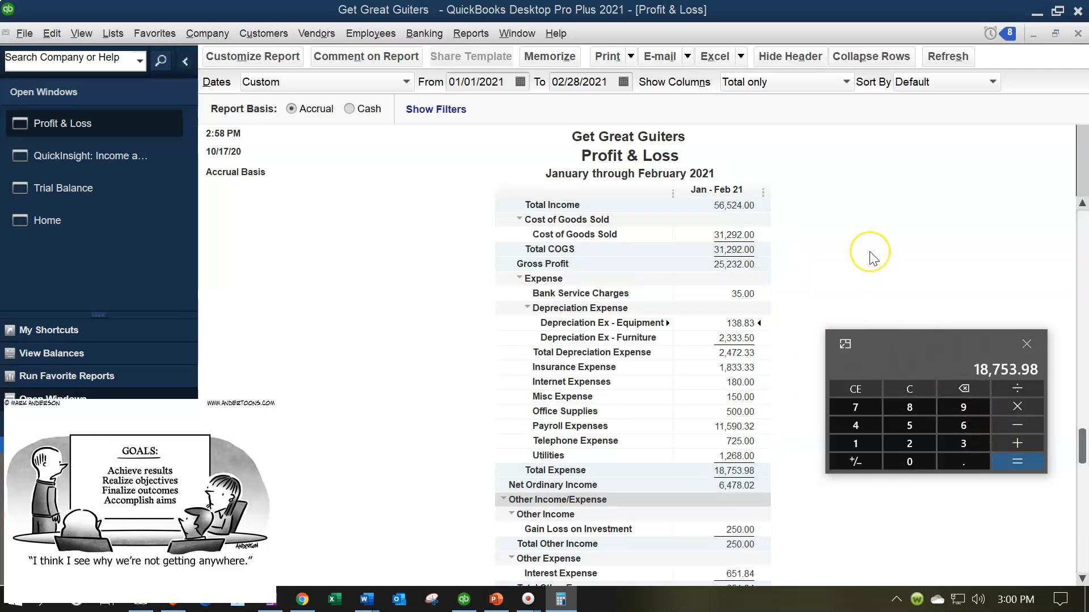
pyautogui.write('31292')
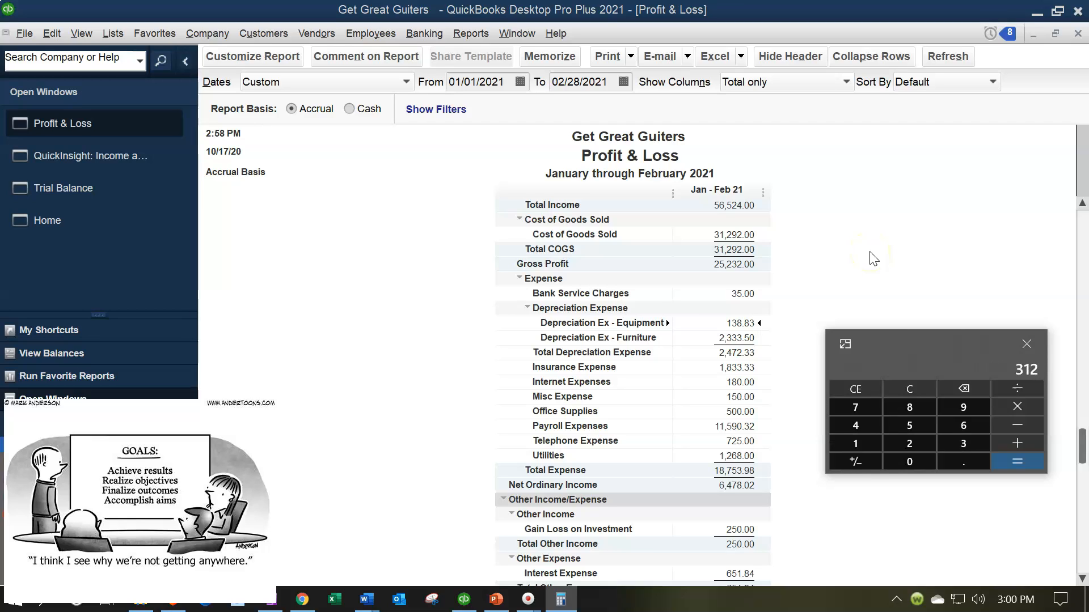
pyautogui.press('Return')
pyautogui.scroll(-1, 730, 284)
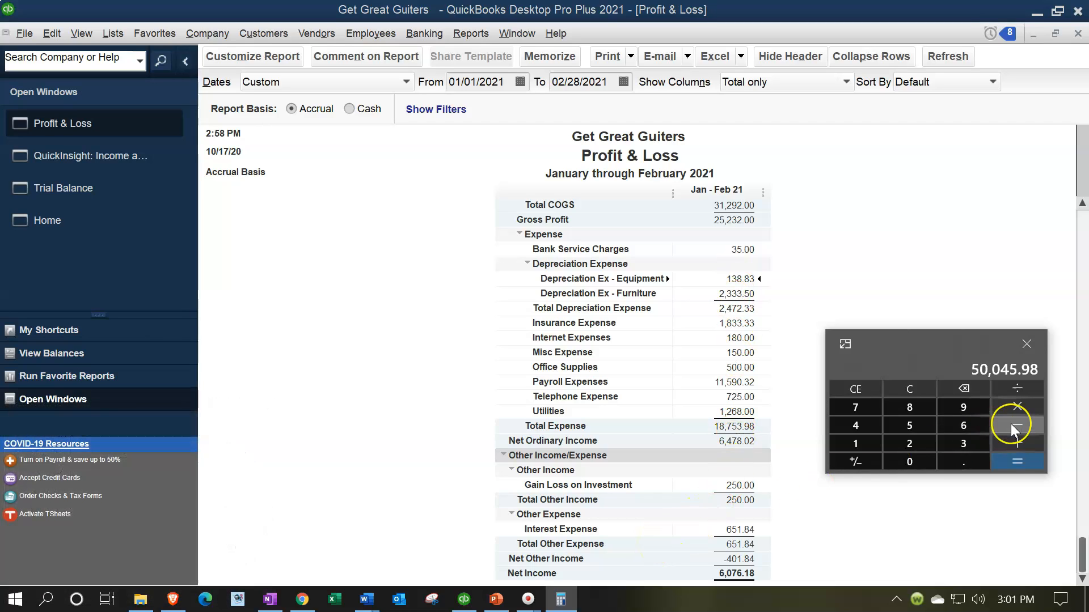
pyautogui.click(1025, 444)
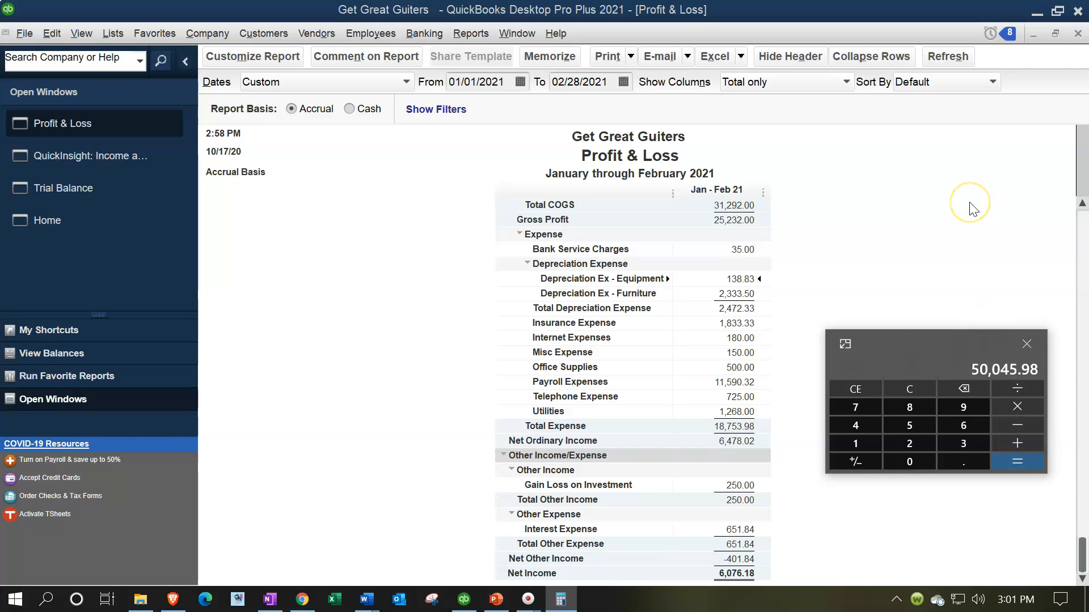
pyautogui.write('651.84')
pyautogui.press('Return')
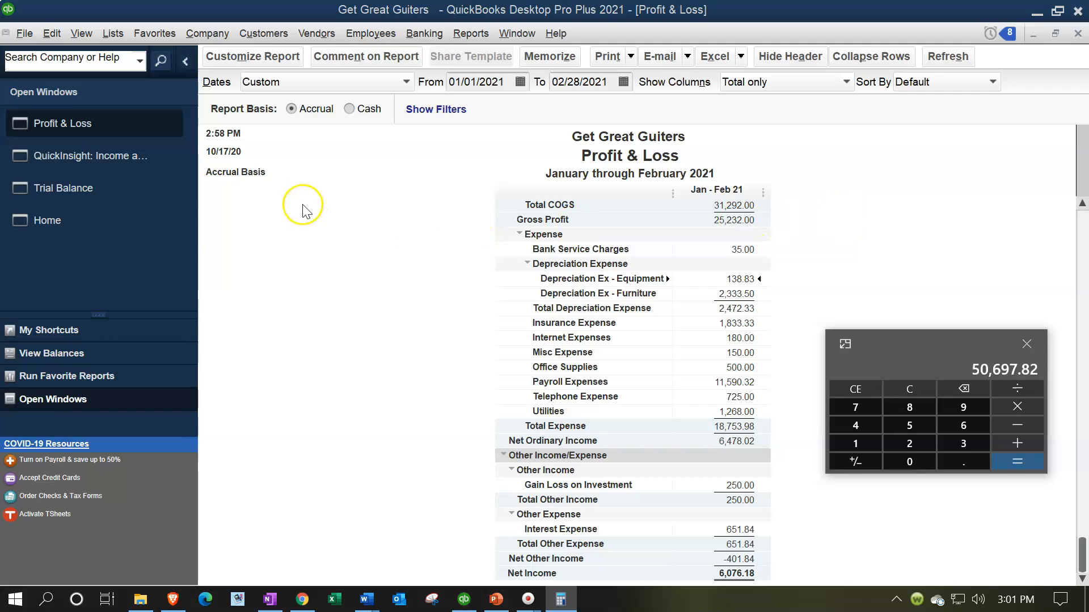
# - Return to the income and expense graph and move Calculator off the legend
pyautogui.click(148, 166)
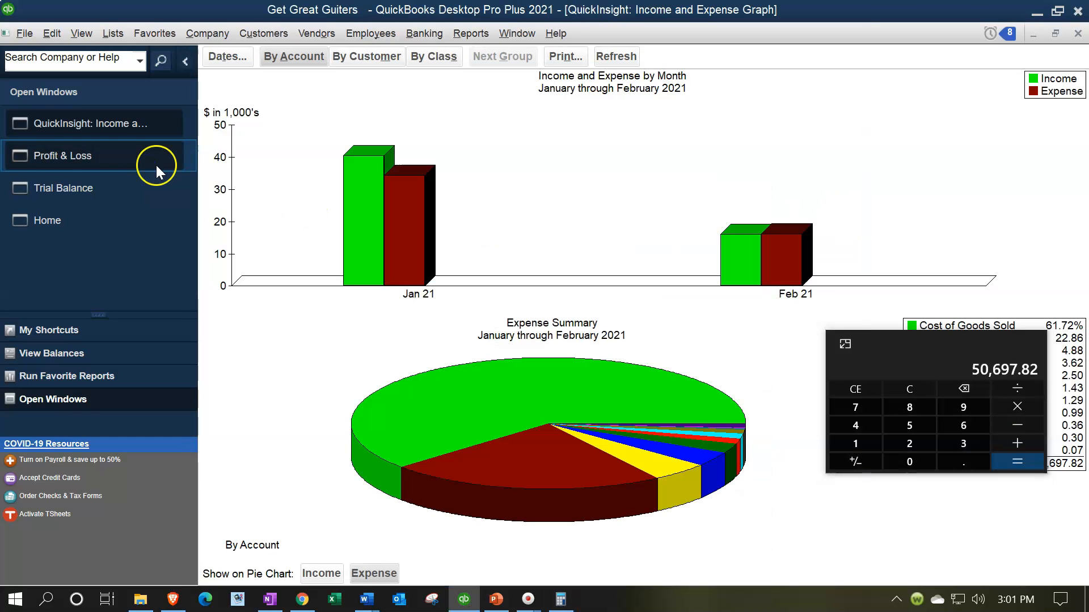
pyautogui.moveTo(959, 341); pyautogui.dragTo(826, 402)
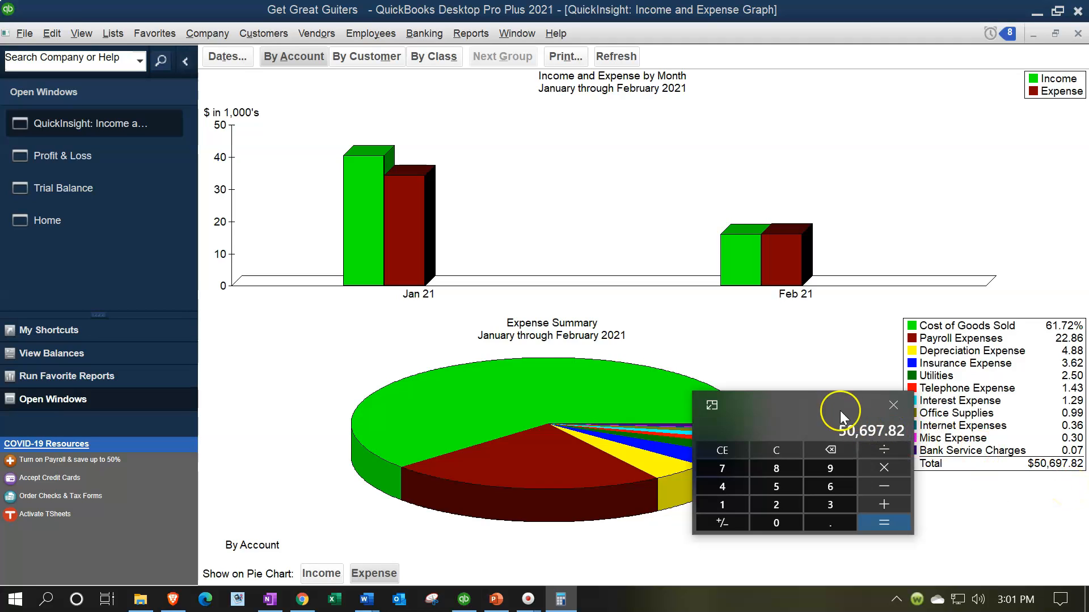
pyautogui.moveTo(821, 400); pyautogui.dragTo(1088, 420)
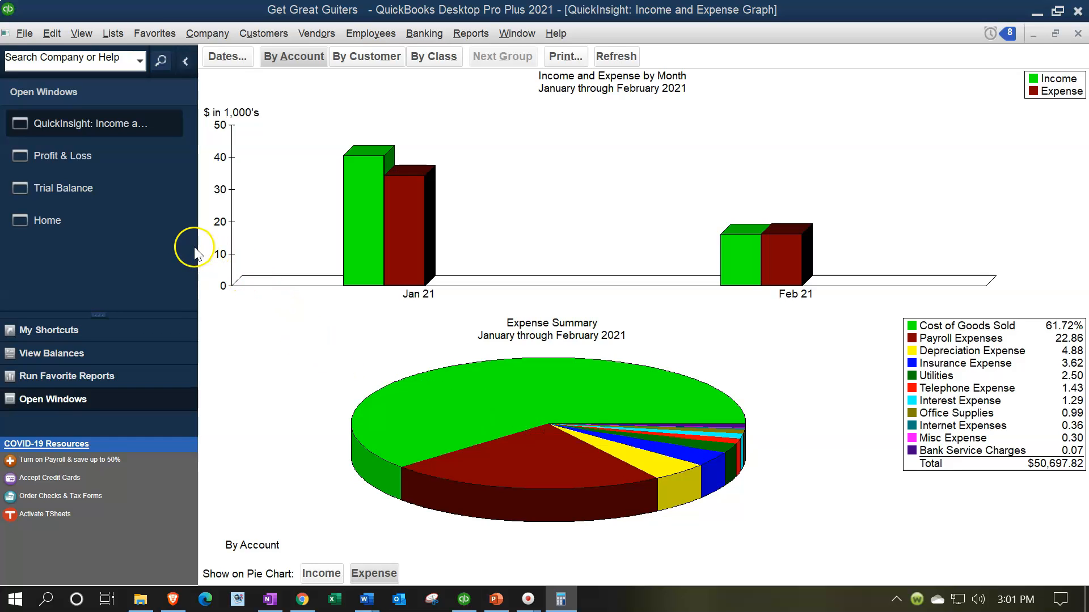
# - Export the Trial Balance as a new worksheet into existing workbook Financial Stmts 02.28.21.xlsx
pyautogui.click(119, 194)
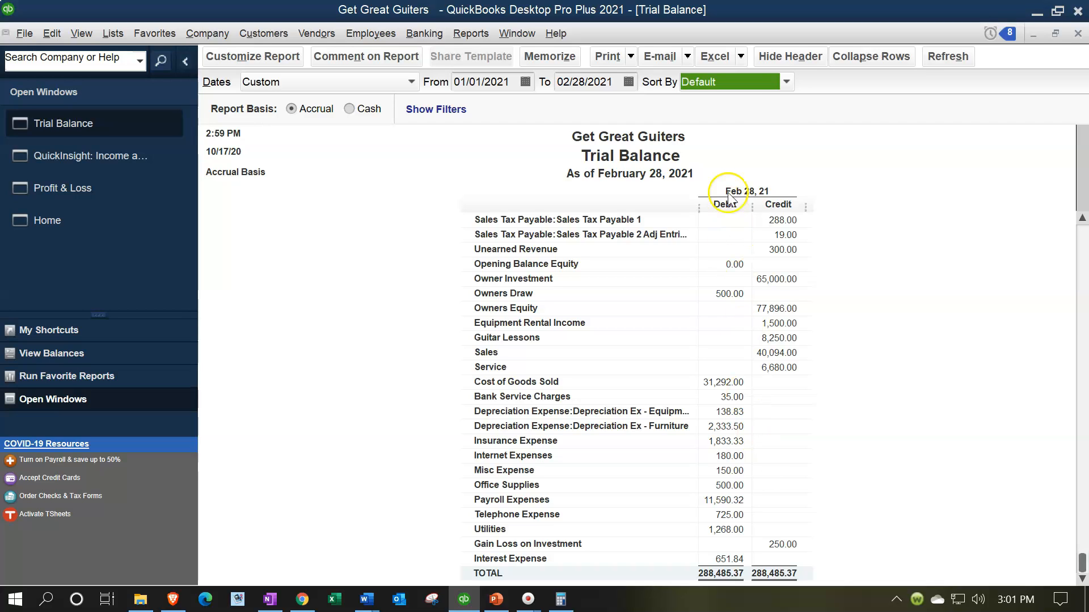
pyautogui.click(740, 59)
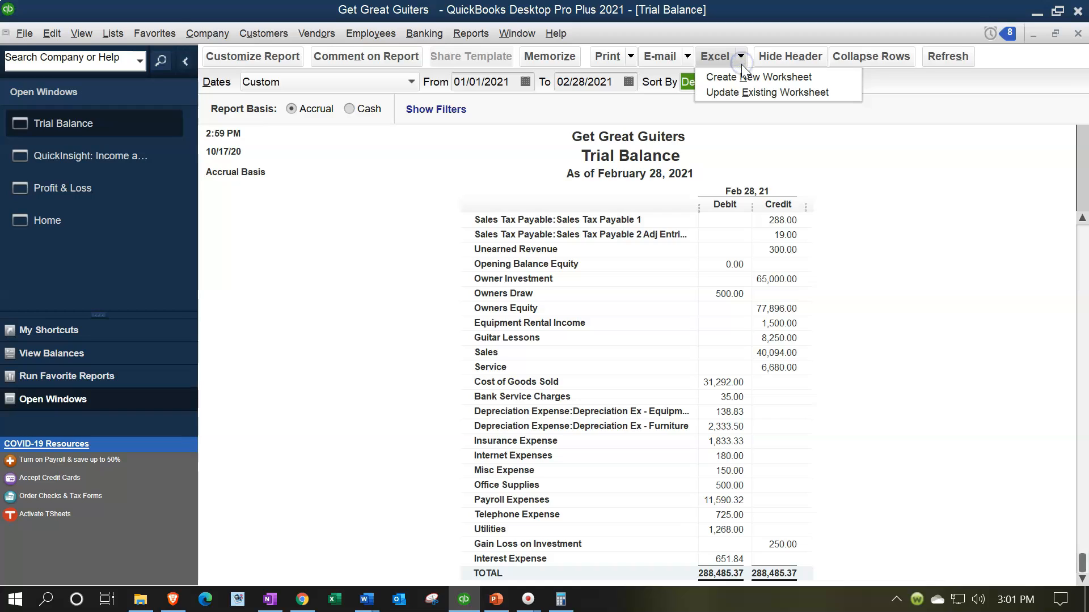
pyautogui.click(736, 76)
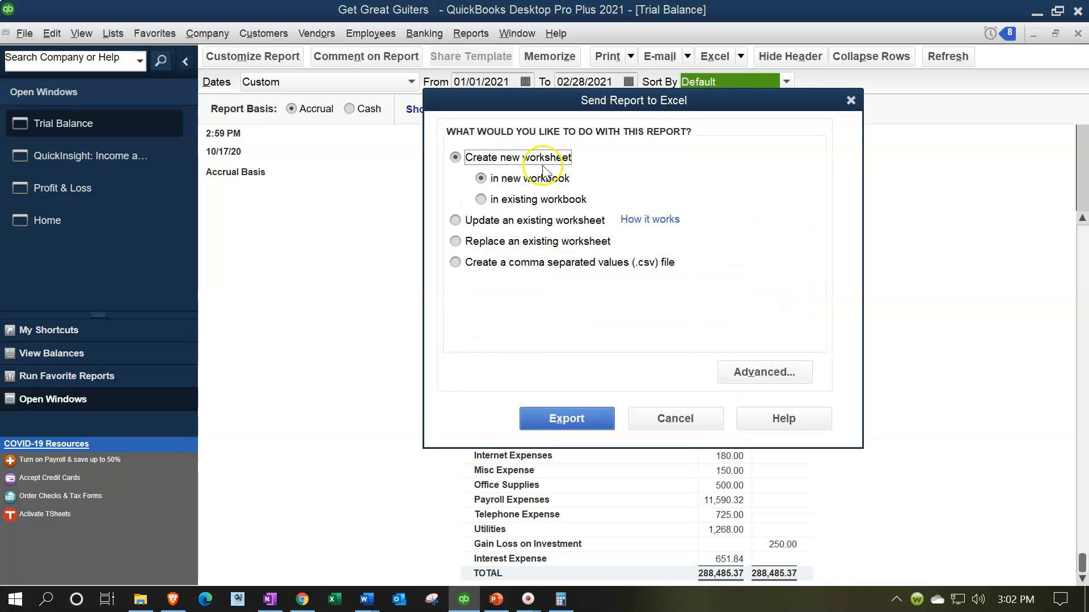
pyautogui.click(481, 201)
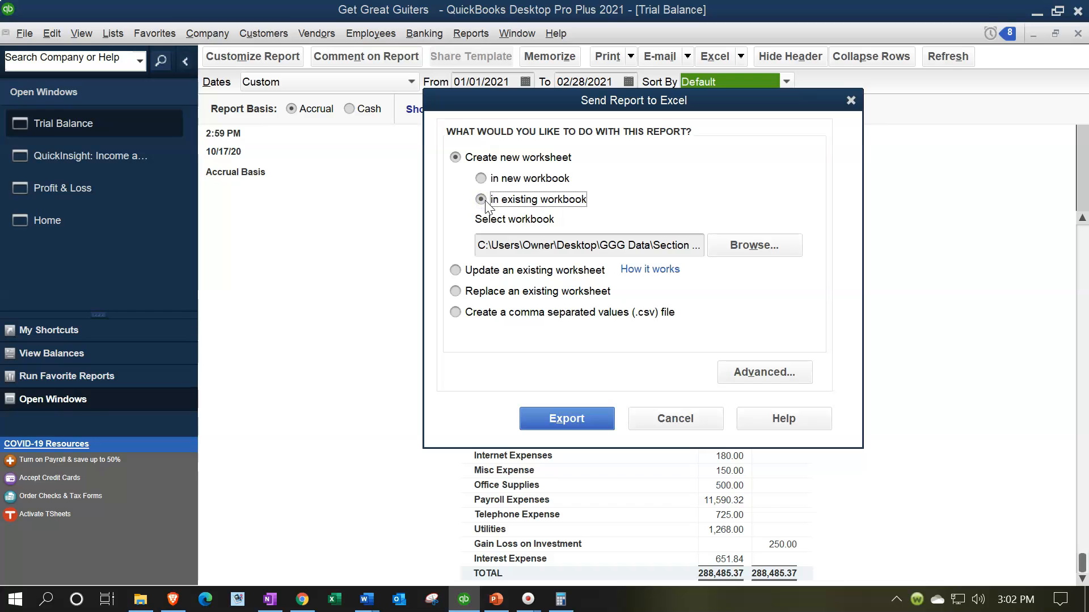
pyautogui.click(742, 244)
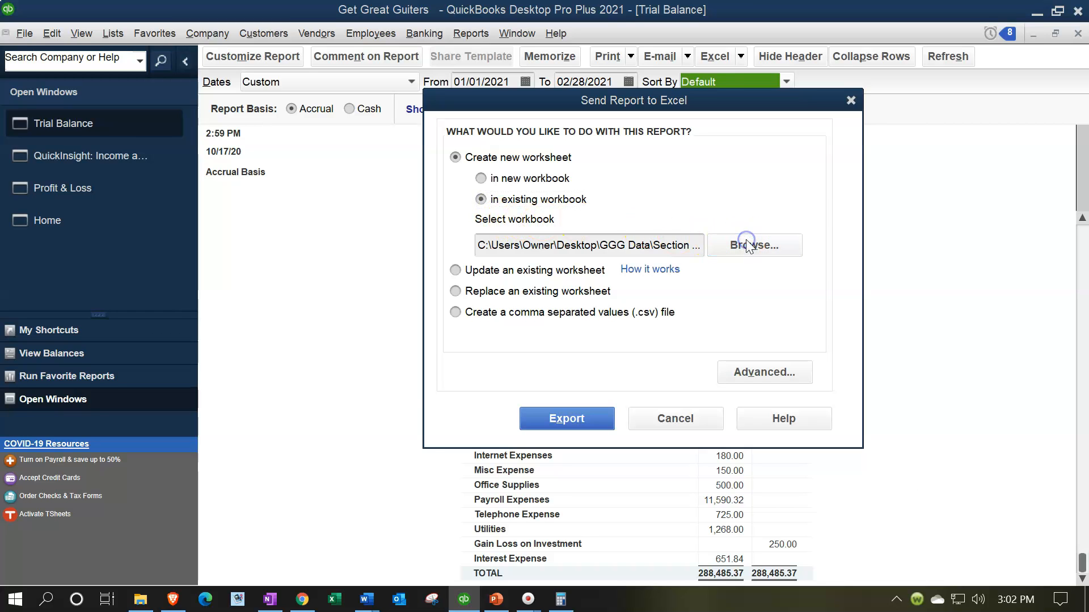
pyautogui.doubleClick(555, 213)
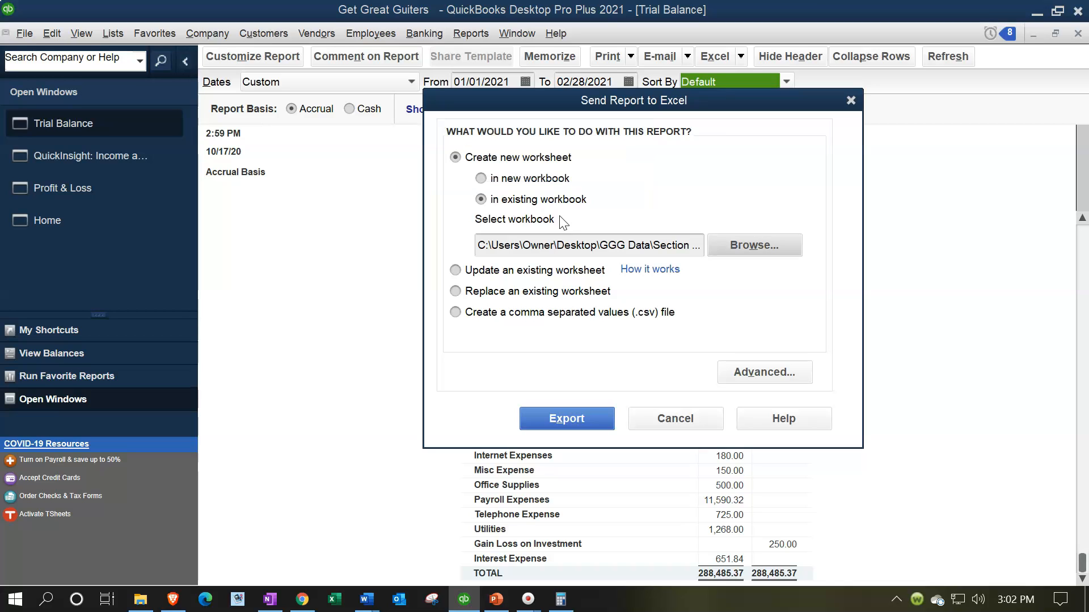
pyautogui.click(562, 418)
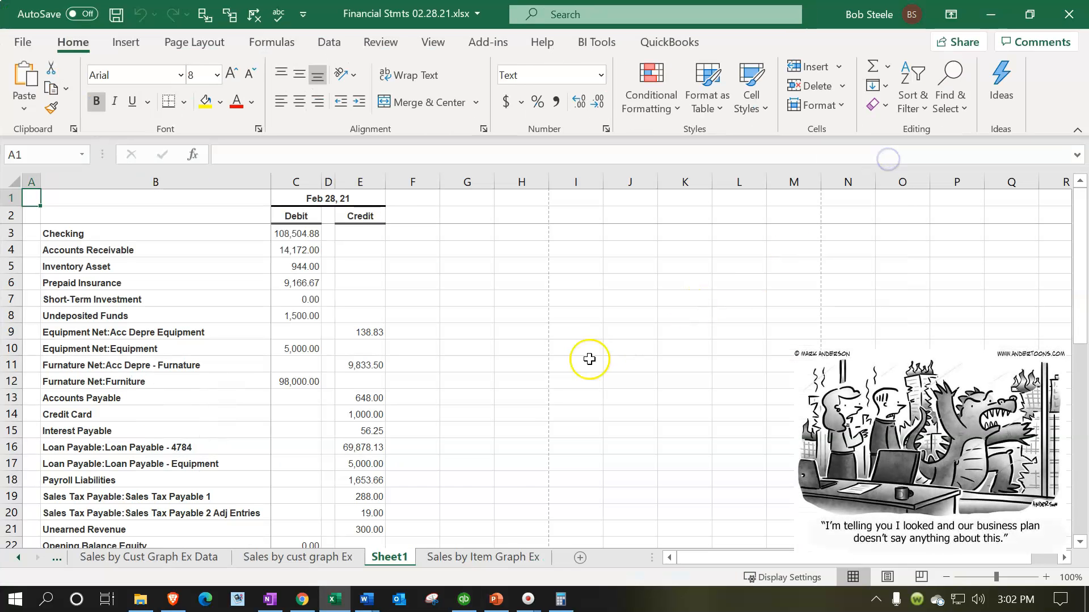
# - Place Sheet1 after Sales by Item Graph Ex and rename it 'Expense graph'
pyautogui.moveTo(397, 562); pyautogui.dragTo(560, 562)
pyautogui.doubleClick(536, 563)
pyautogui.press('BackSpace')
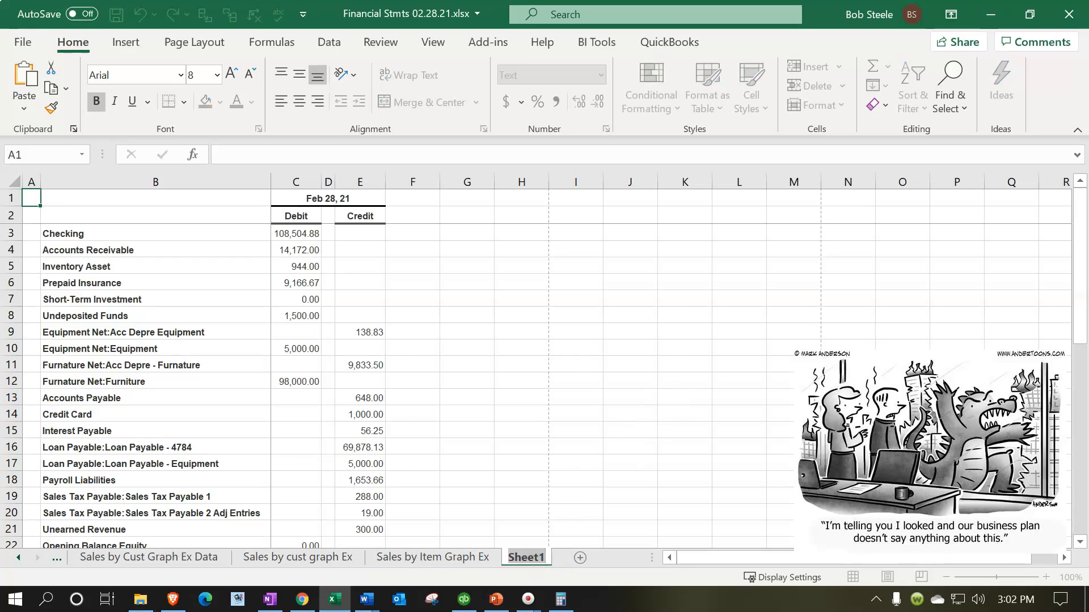
pyautogui.write('Expense graph')
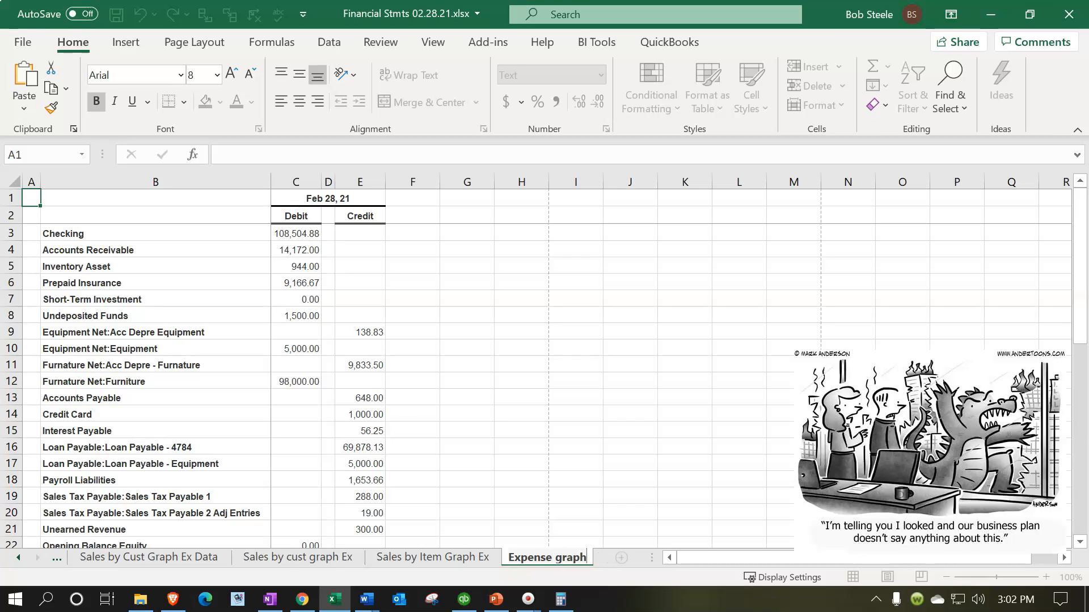
pyautogui.click(317, 346)
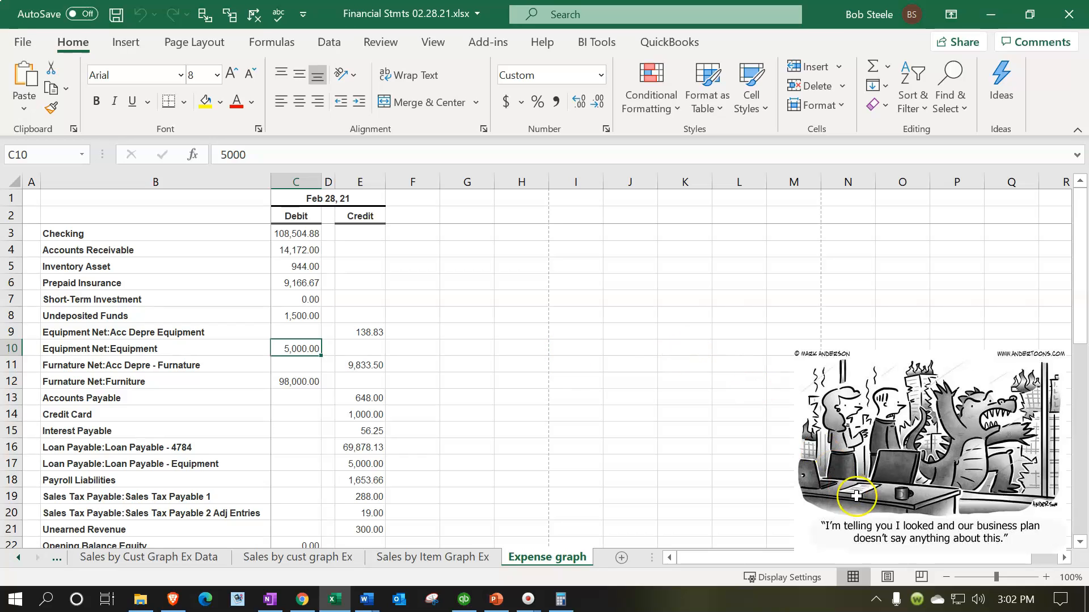
# - In Page Layout view, clear the left header and set the centre header to 'Expense Graph'
pyautogui.click(896, 576)
pyautogui.click(520, 348)
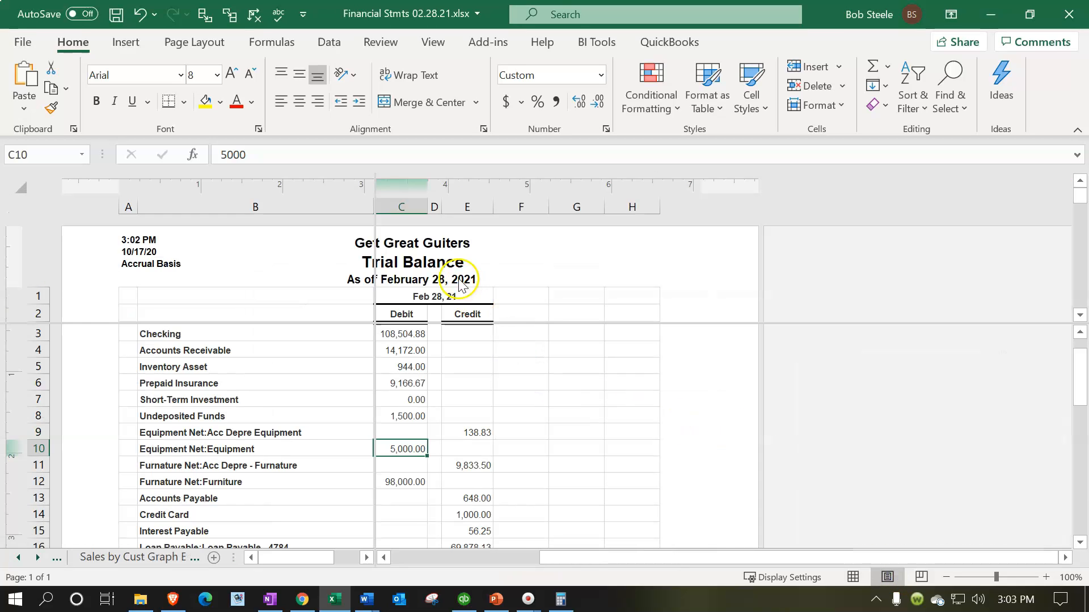
pyautogui.click(233, 243)
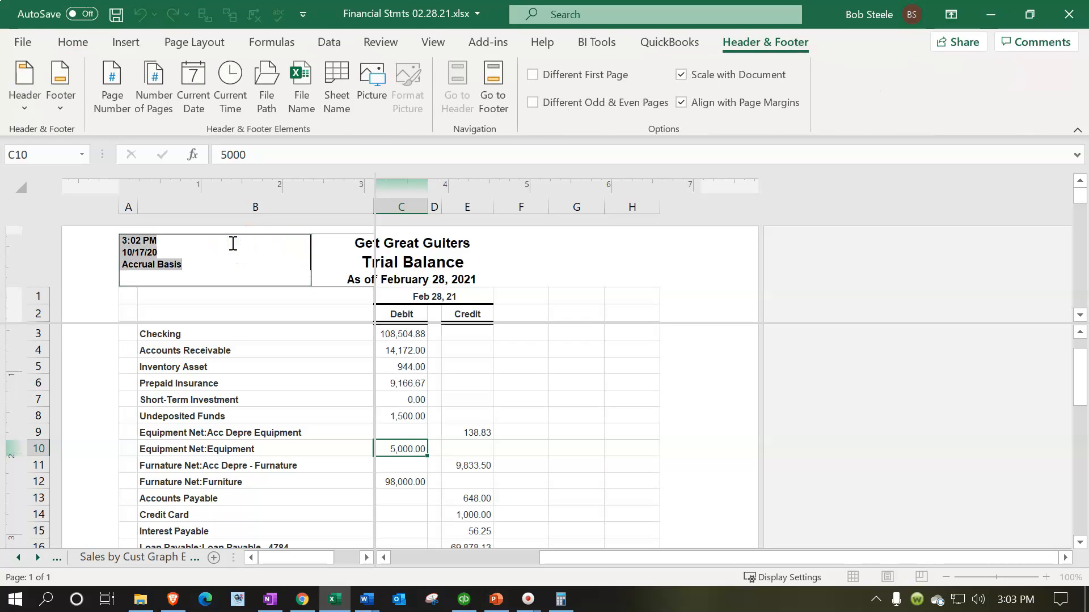
pyautogui.press('Delete')
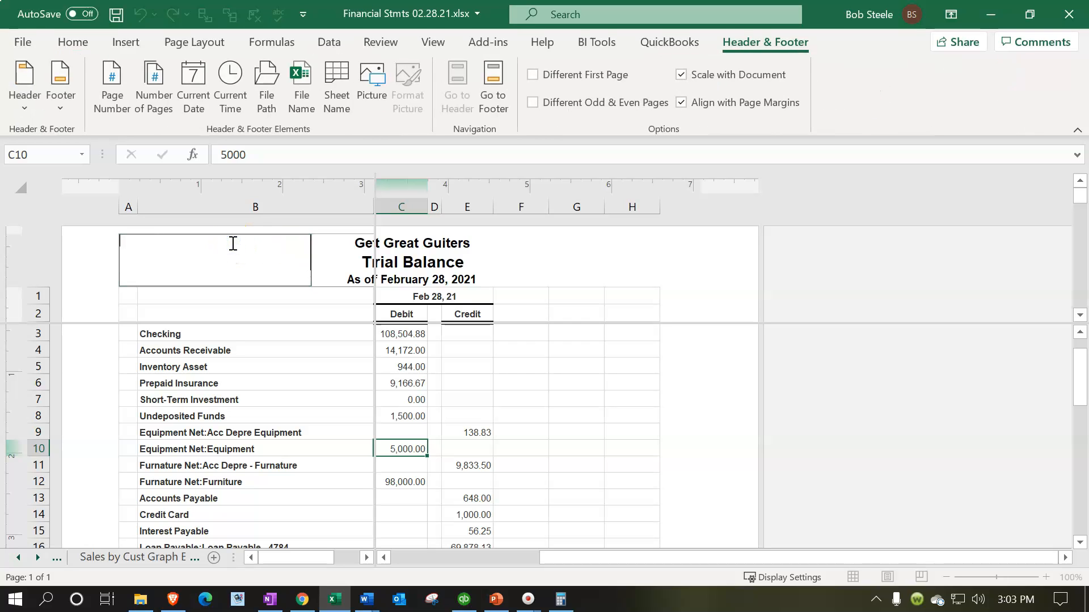
pyautogui.click(359, 261)
pyautogui.write('E')
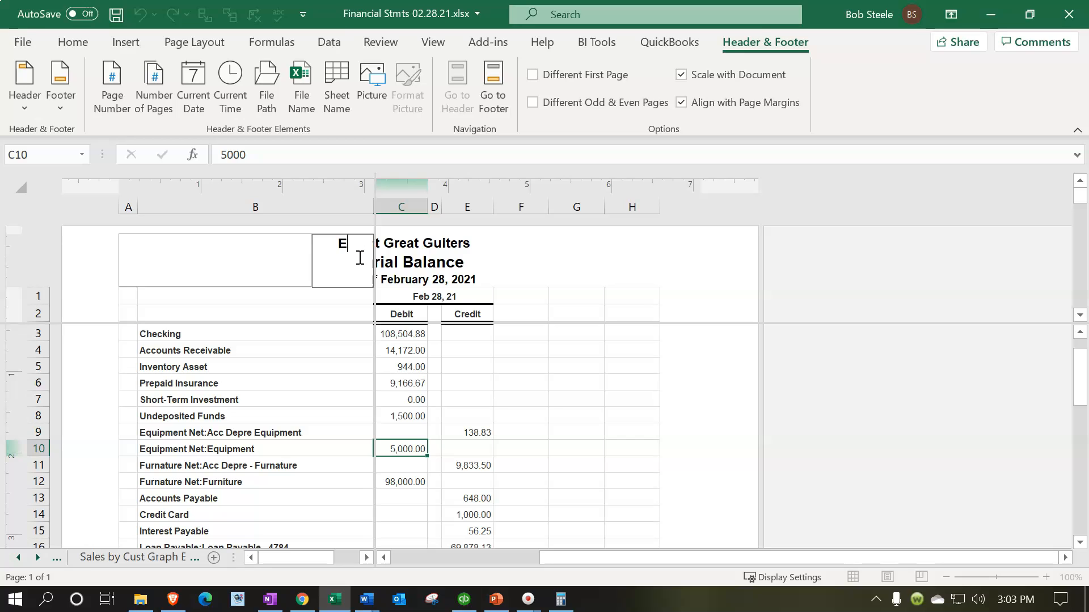
pyautogui.write('xpense Graph')
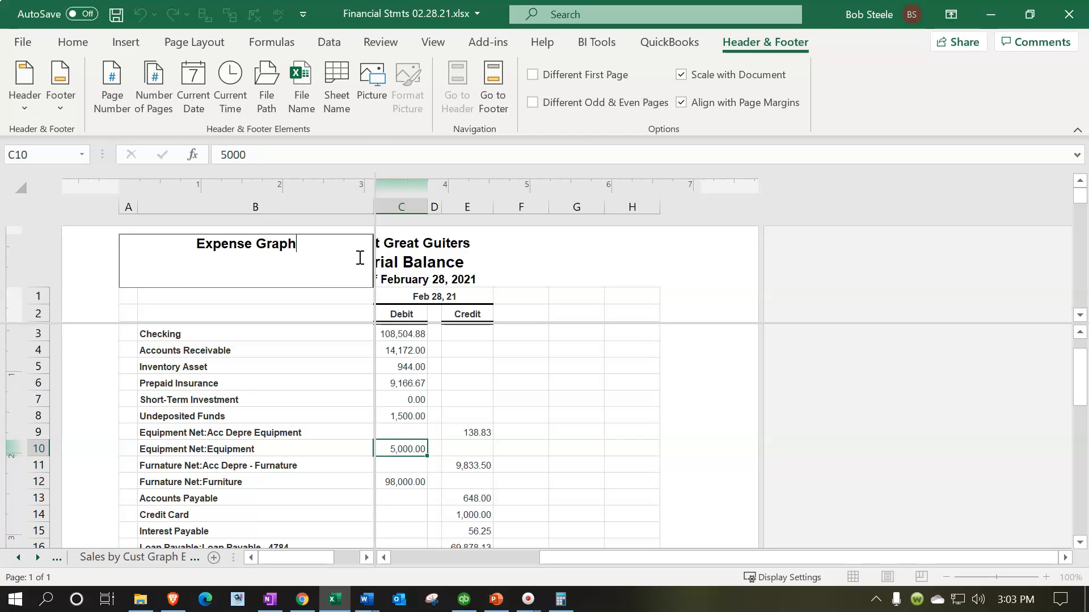
pyautogui.click(325, 403)
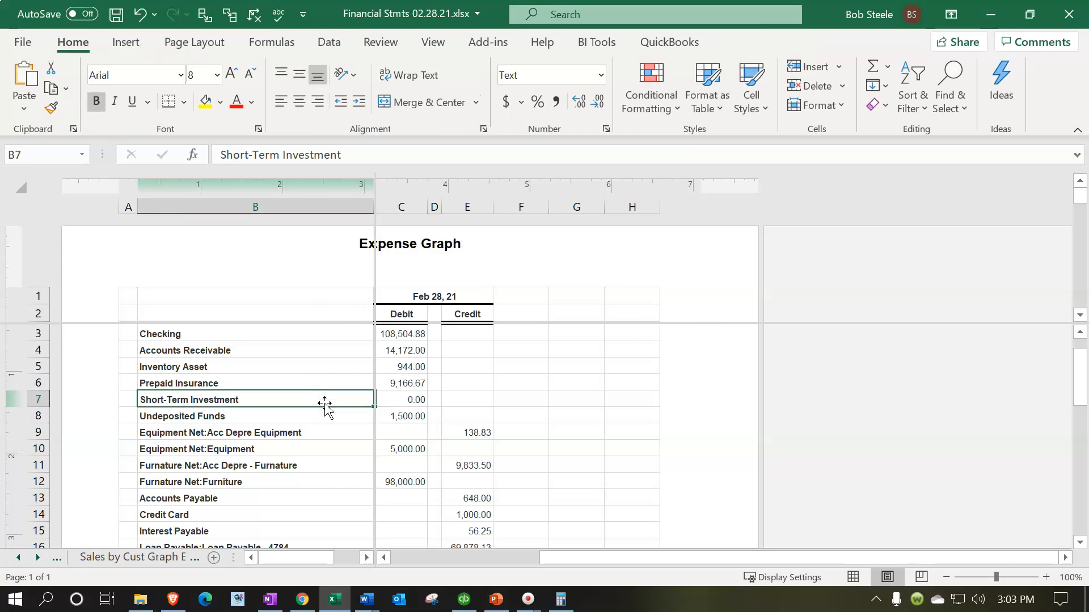
# - Remove the window split from the sheet
pyautogui.click(434, 43)
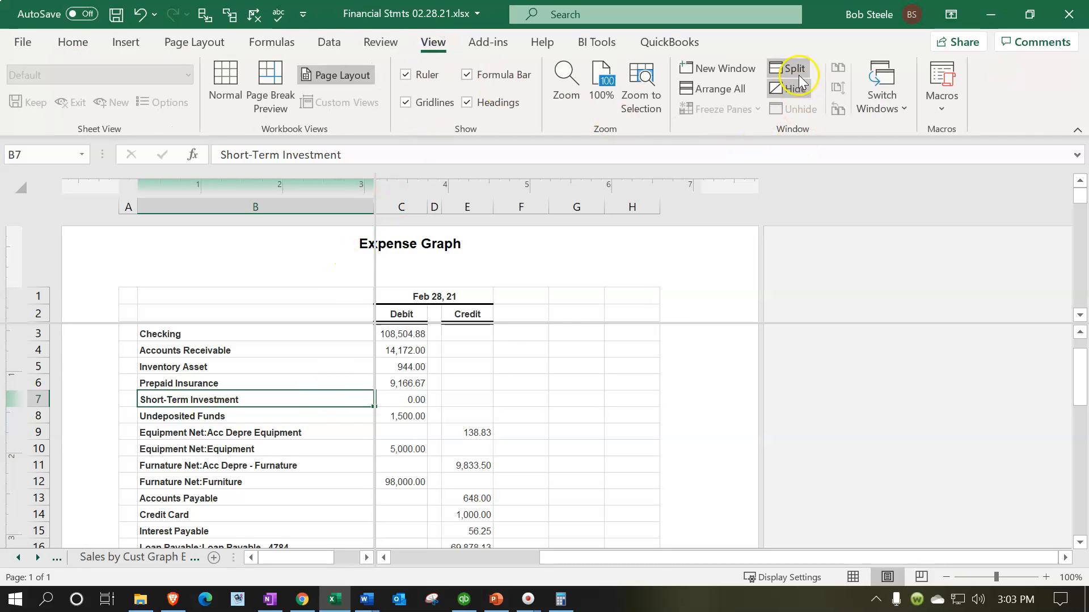
pyautogui.click(793, 68)
pyautogui.click(794, 67)
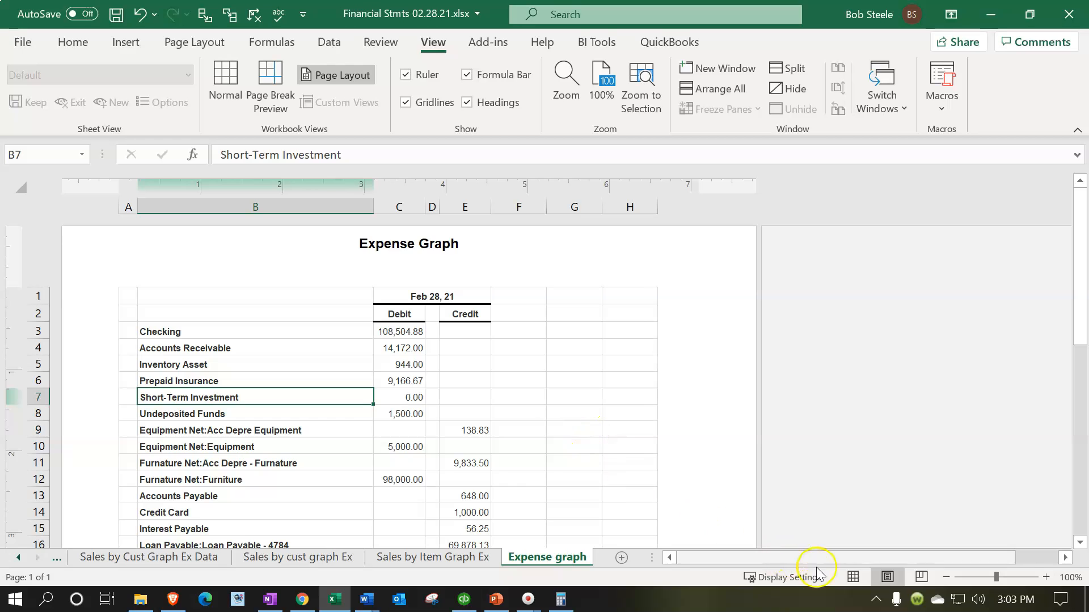
# - In Normal view, check the expense accounts from Cost of Goods Sold to Interest Expense
pyautogui.click(846, 576)
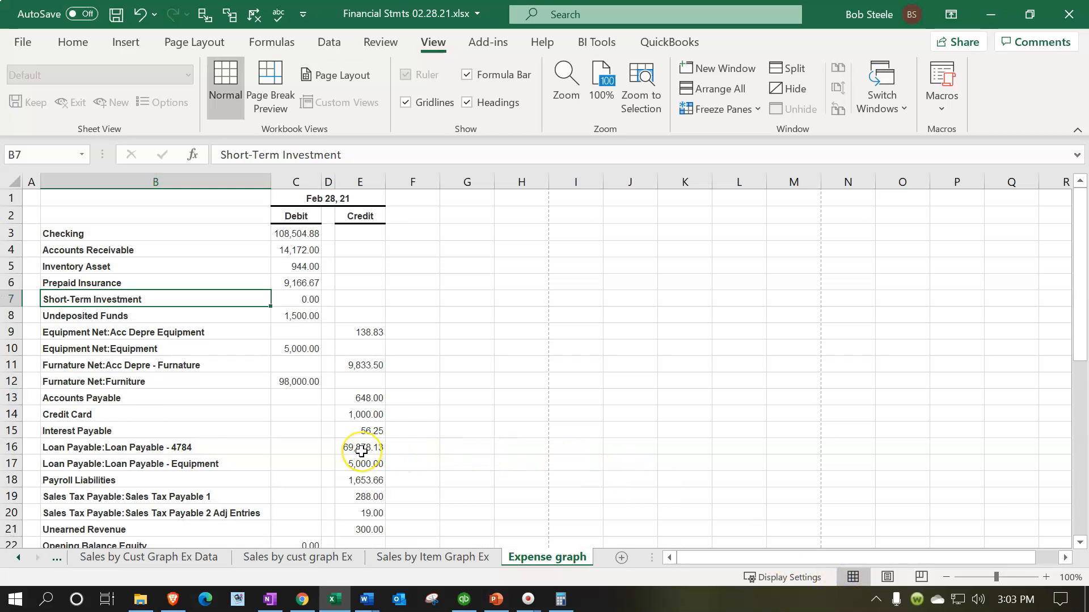
pyautogui.scroll(-1, 361, 451)
pyautogui.scroll(-2, 361, 451)
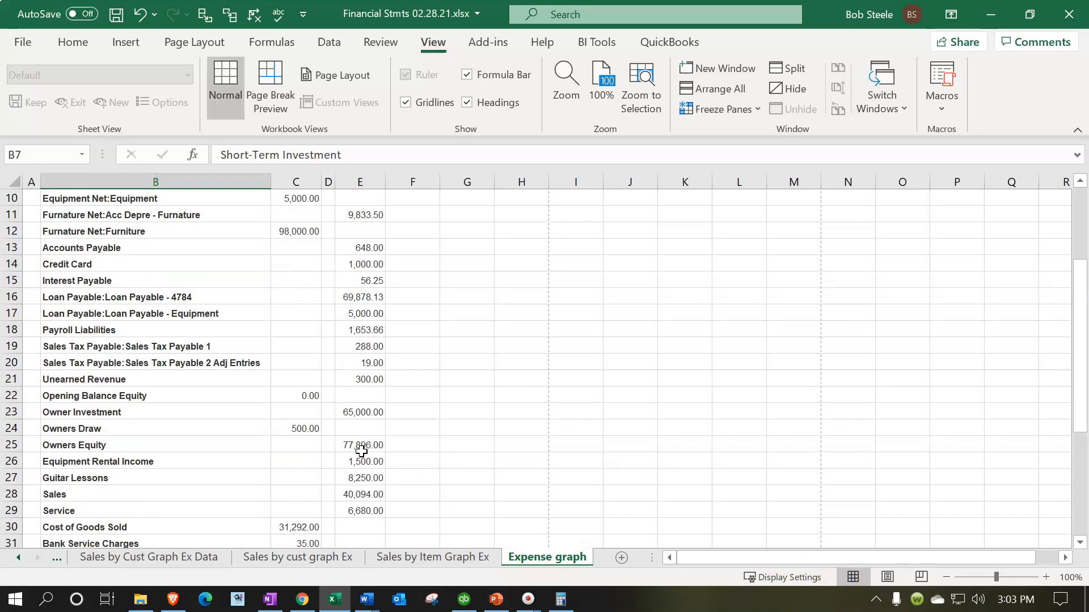
pyautogui.scroll(-3, 361, 451)
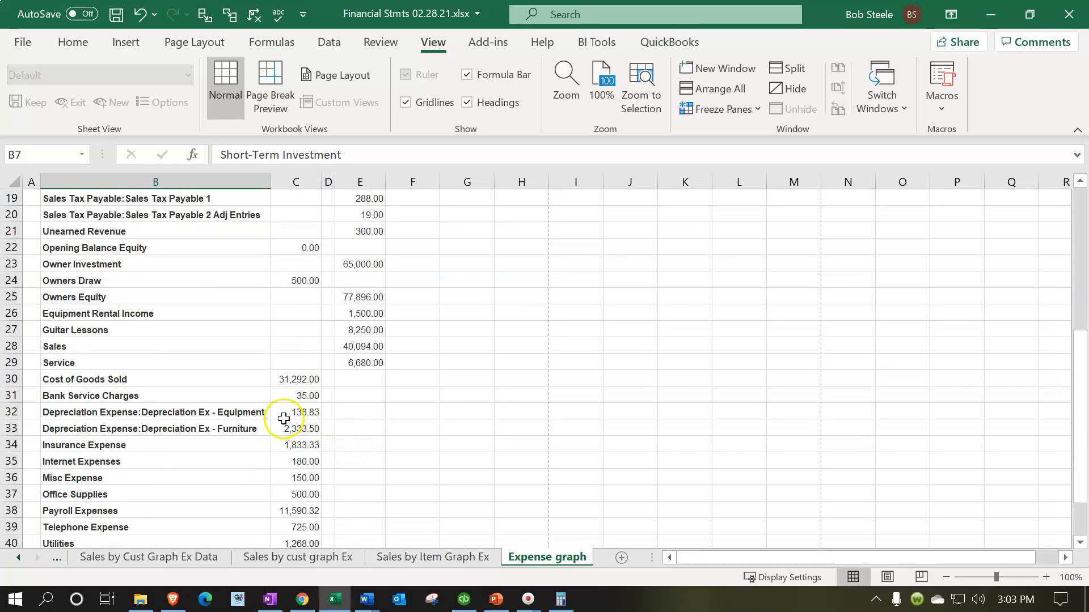
pyautogui.moveTo(202, 381); pyautogui.dragTo(294, 501)
pyautogui.click(305, 511)
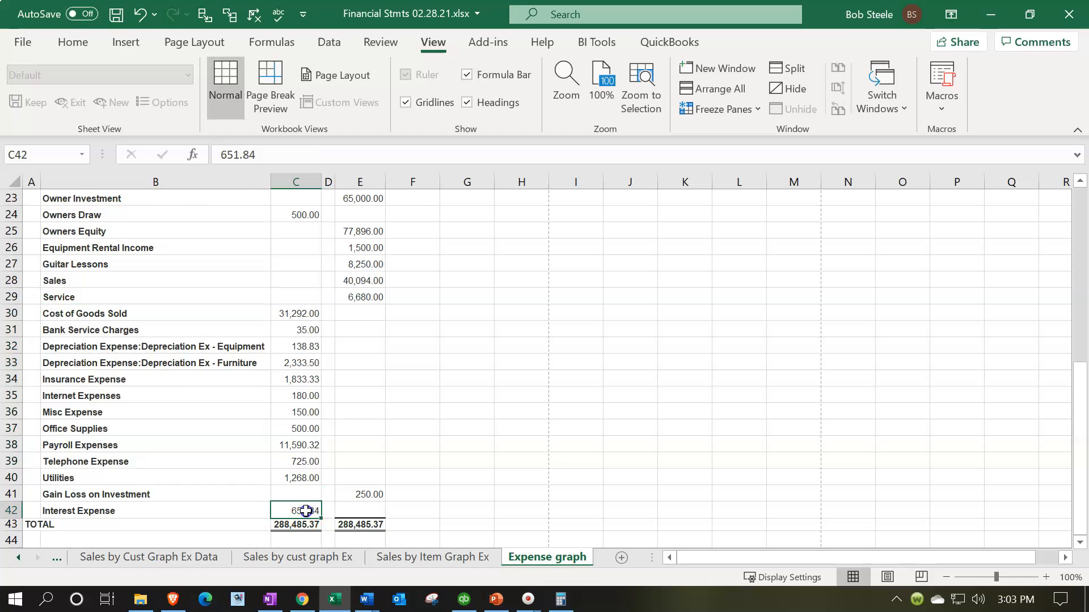
pyautogui.moveTo(205, 315); pyautogui.dragTo(301, 504)
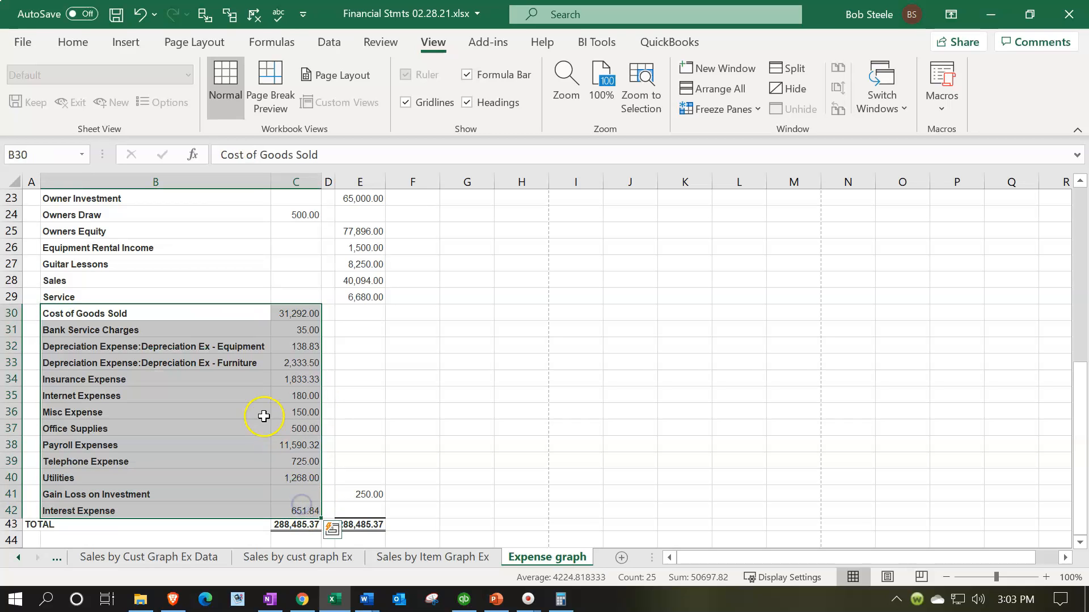
pyautogui.scroll(3, 157, 394)
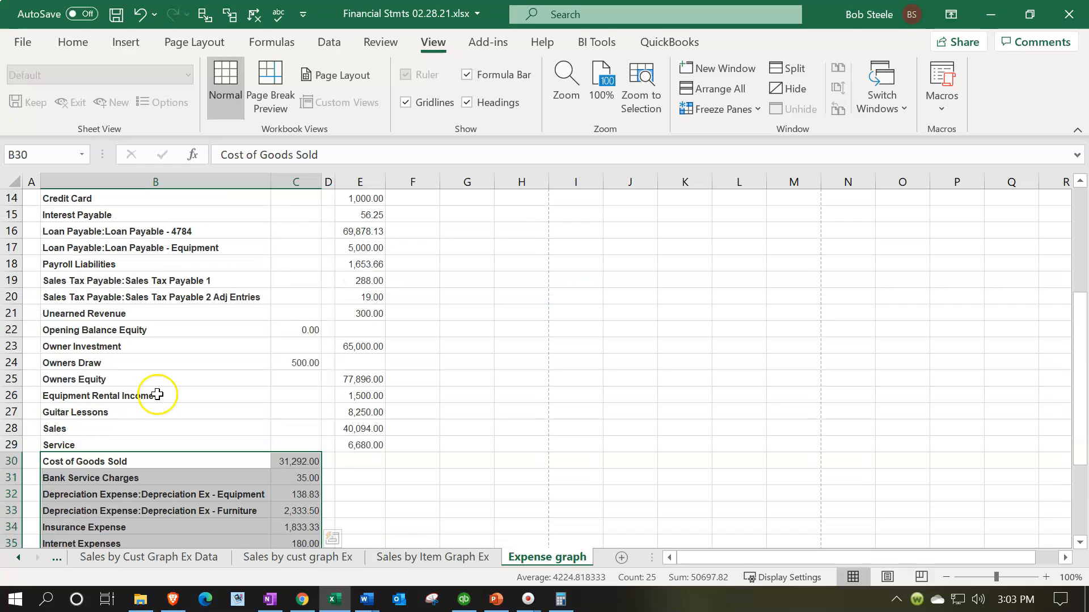
# - Delete every row above the expense accounts
pyautogui.click(18, 444)
pyautogui.moveTo(17, 444); pyautogui.dragTo(11, 198)
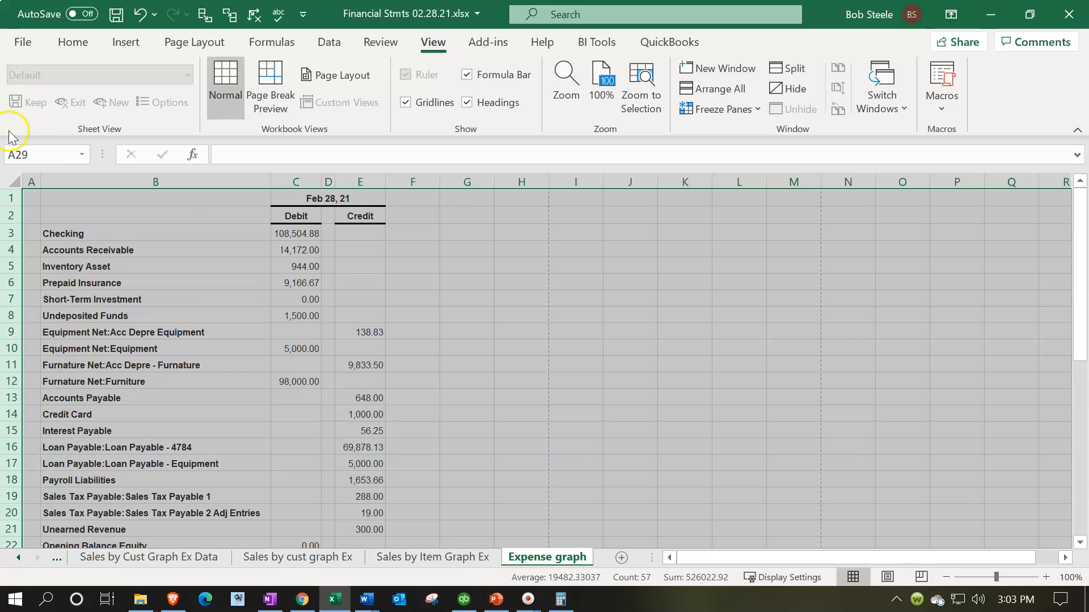
pyautogui.rightClick(129, 311)
pyautogui.click(184, 172)
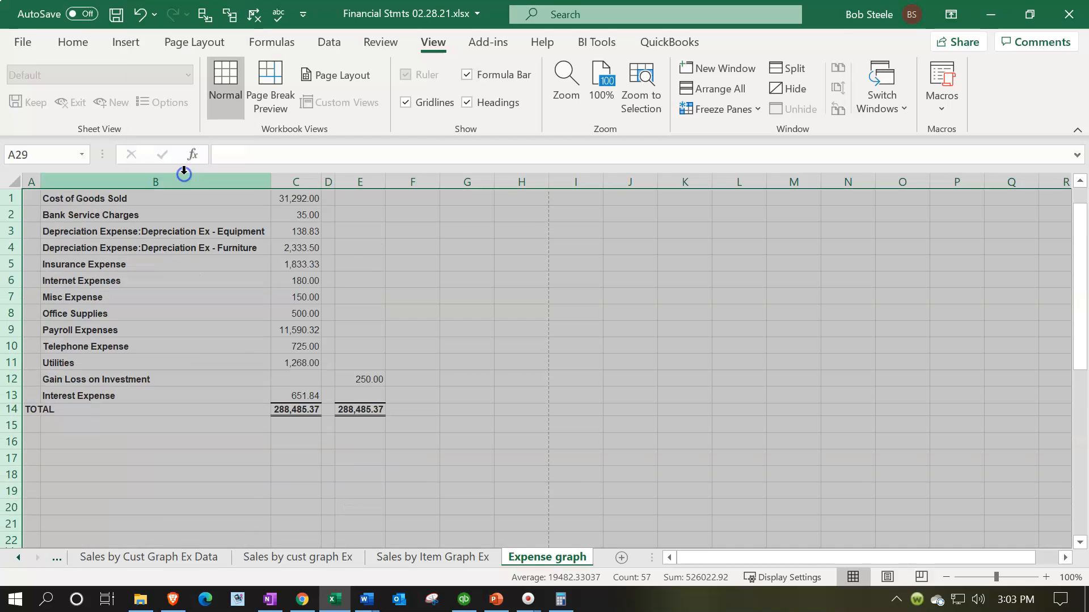
pyautogui.click(194, 295)
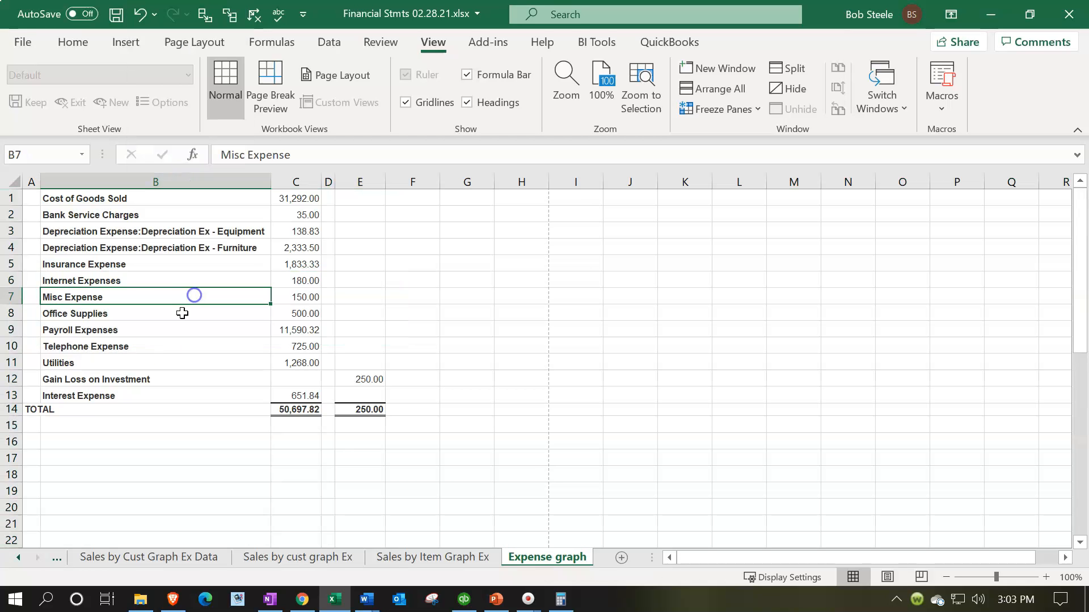
# - Delete the Gain Loss on Investment row
pyautogui.click(79, 379)
pyautogui.click(12, 378)
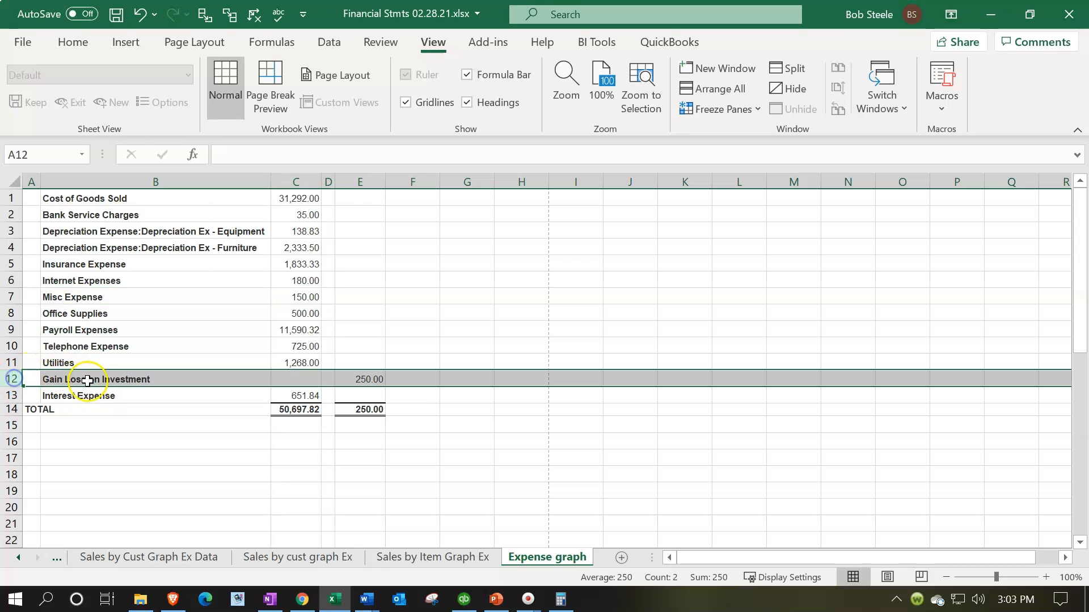
pyautogui.rightClick(89, 378)
pyautogui.click(122, 244)
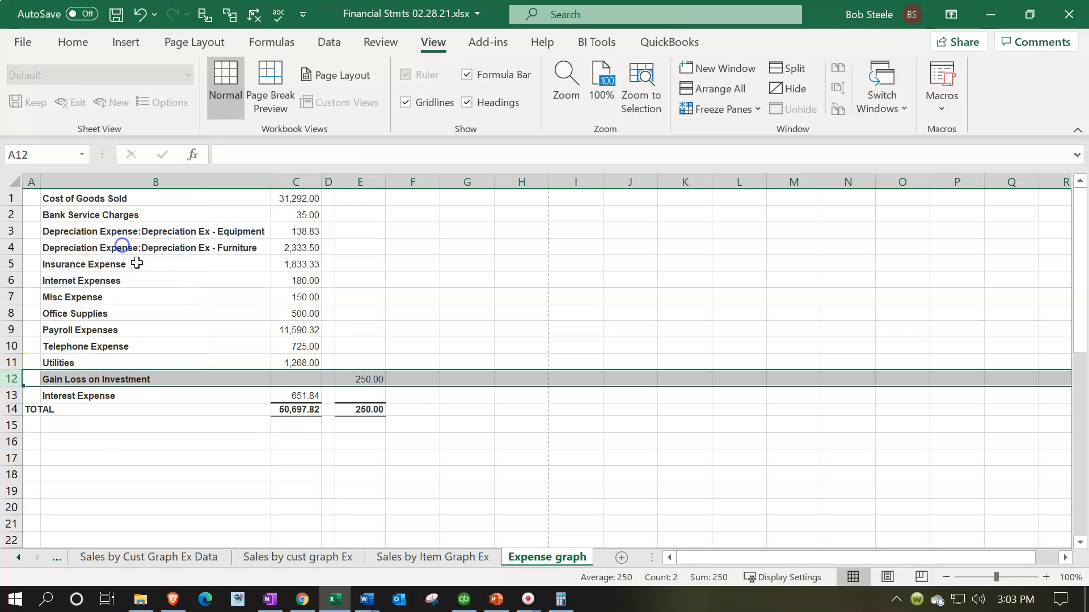
pyautogui.click(522, 490)
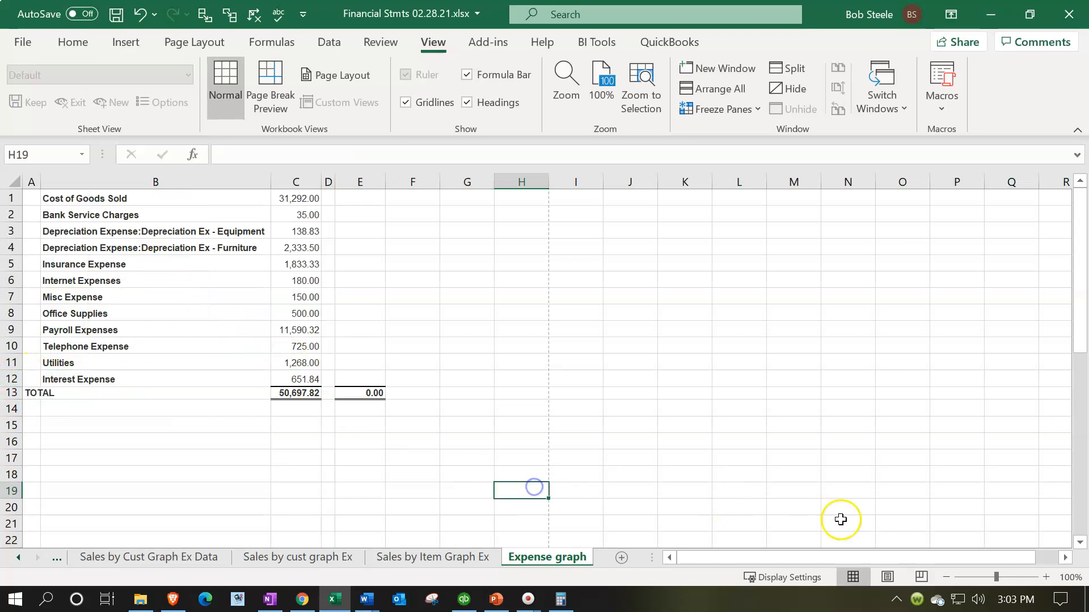
# - Zoom in, delete the TOTAL row, and select the twelve amounts in column C
pyautogui.click(1045, 577)
pyautogui.click(1045, 577)
pyautogui.click(1045, 576)
pyautogui.click(1045, 577)
pyautogui.click(1045, 577)
pyautogui.click(718, 452)
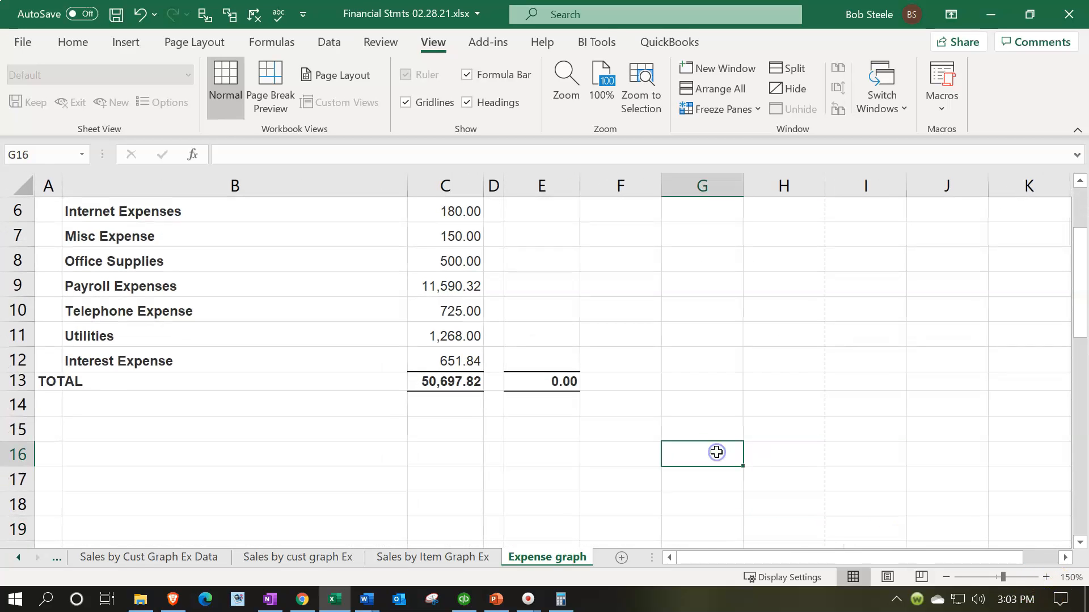
pyautogui.scroll(1, 717, 458)
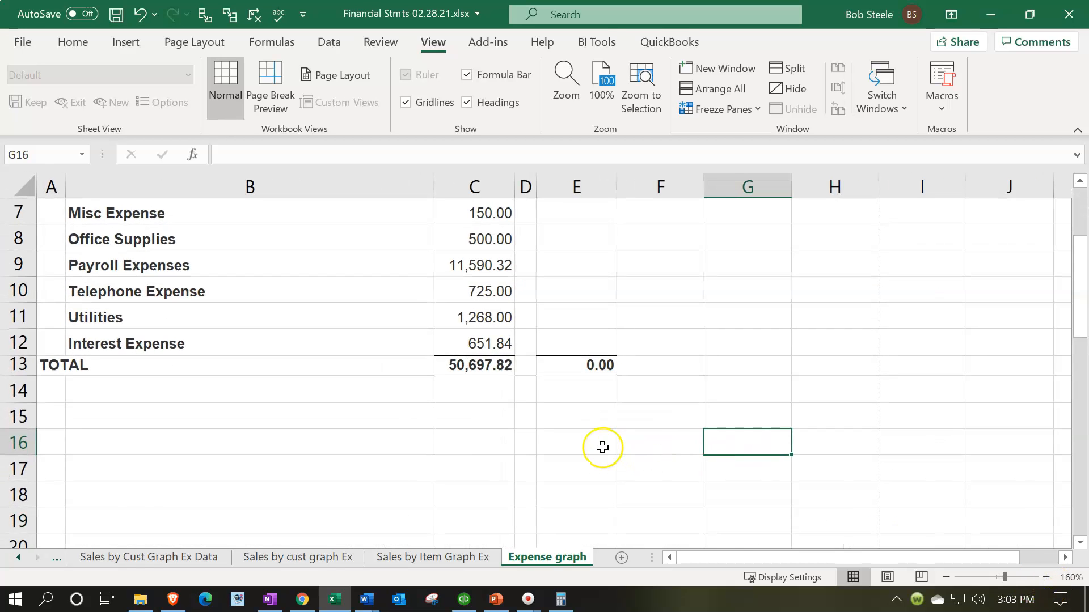
pyautogui.scroll(2, 600, 448)
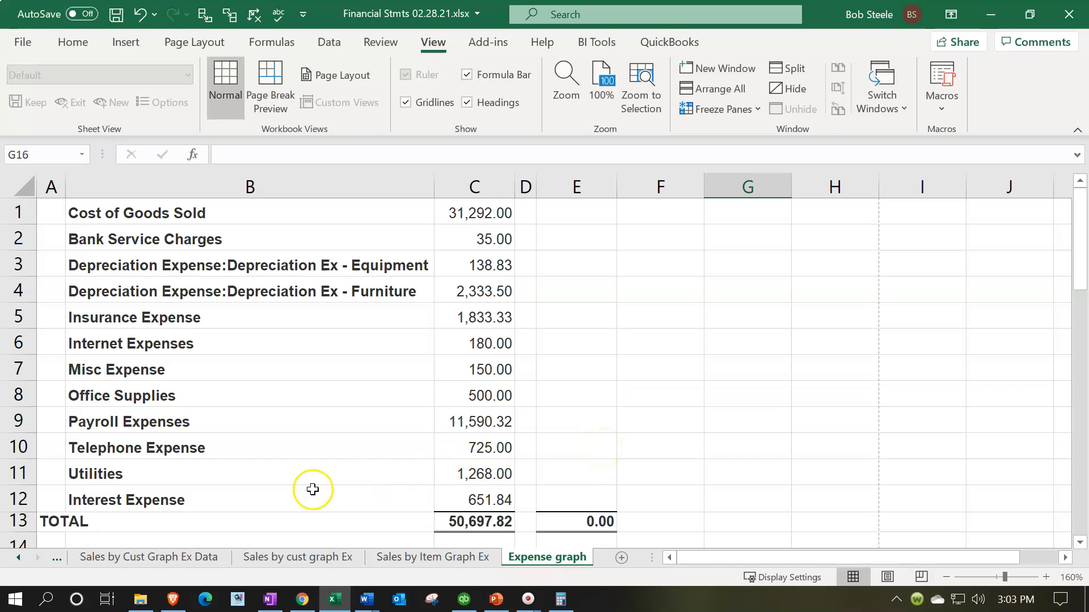
pyautogui.click(26, 518)
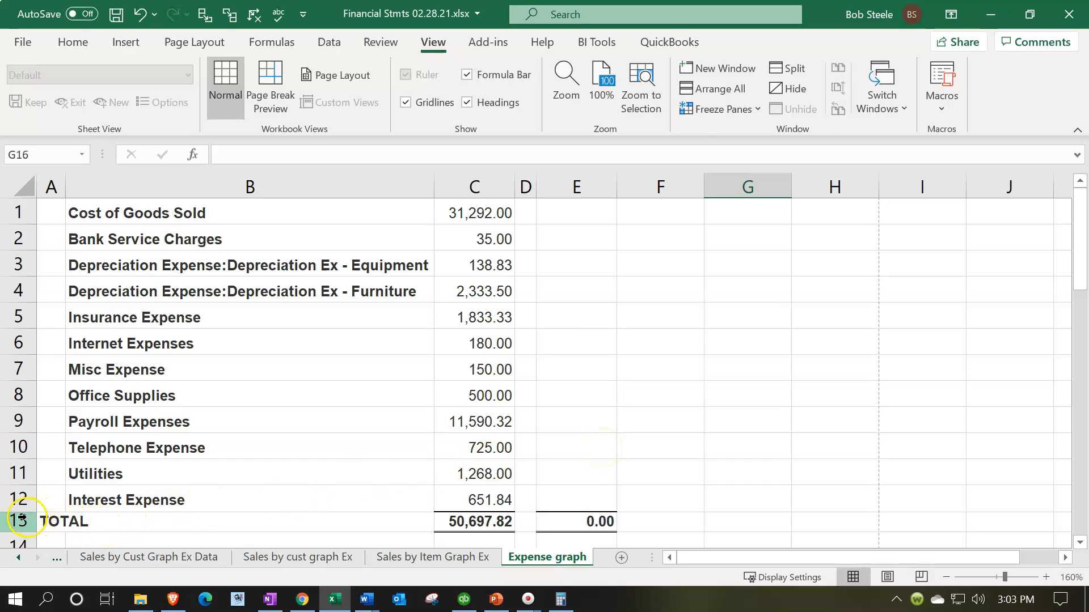
pyautogui.rightClick(154, 520)
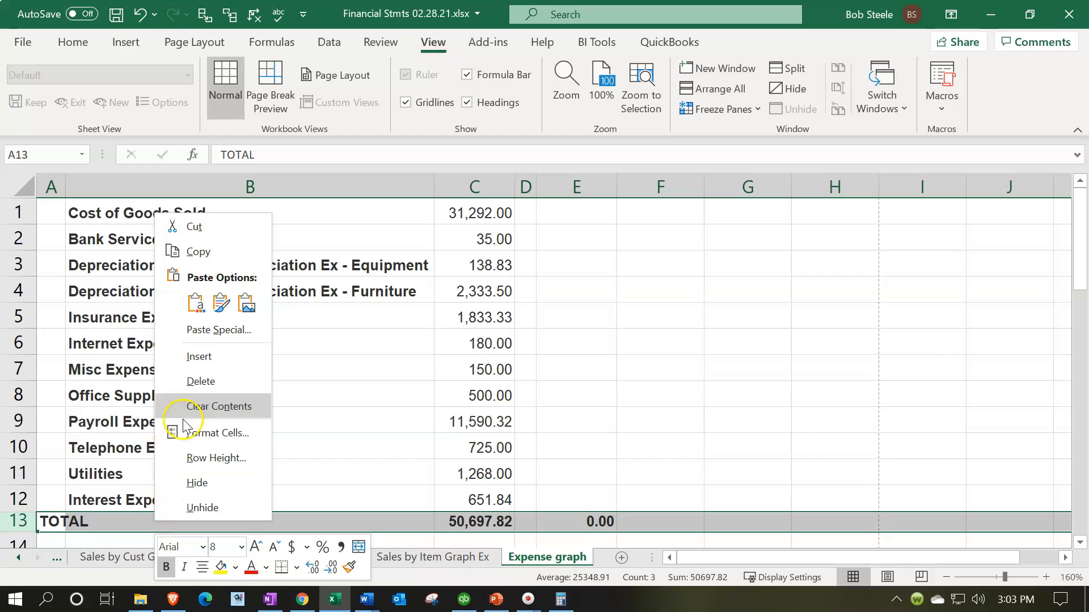
pyautogui.click(190, 390)
pyautogui.click(420, 396)
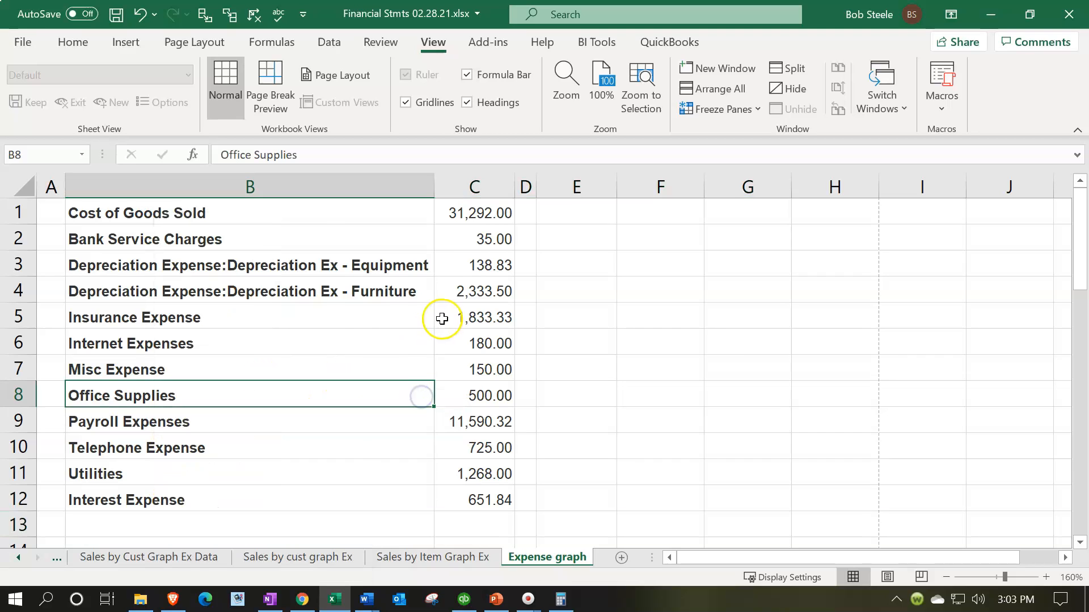
pyautogui.moveTo(482, 220); pyautogui.dragTo(466, 496)
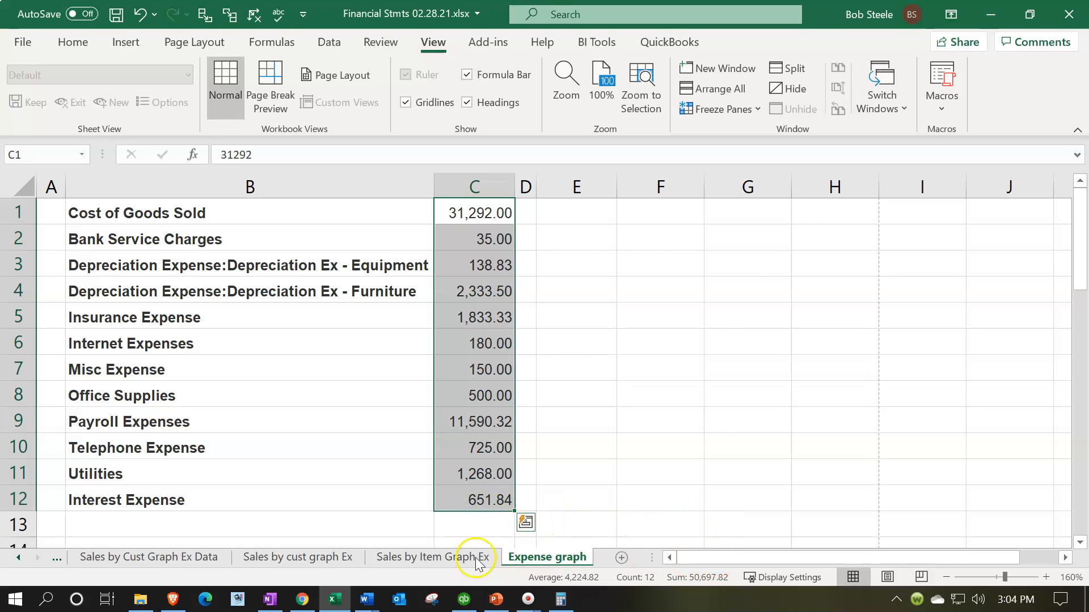
pyautogui.click(463, 599)
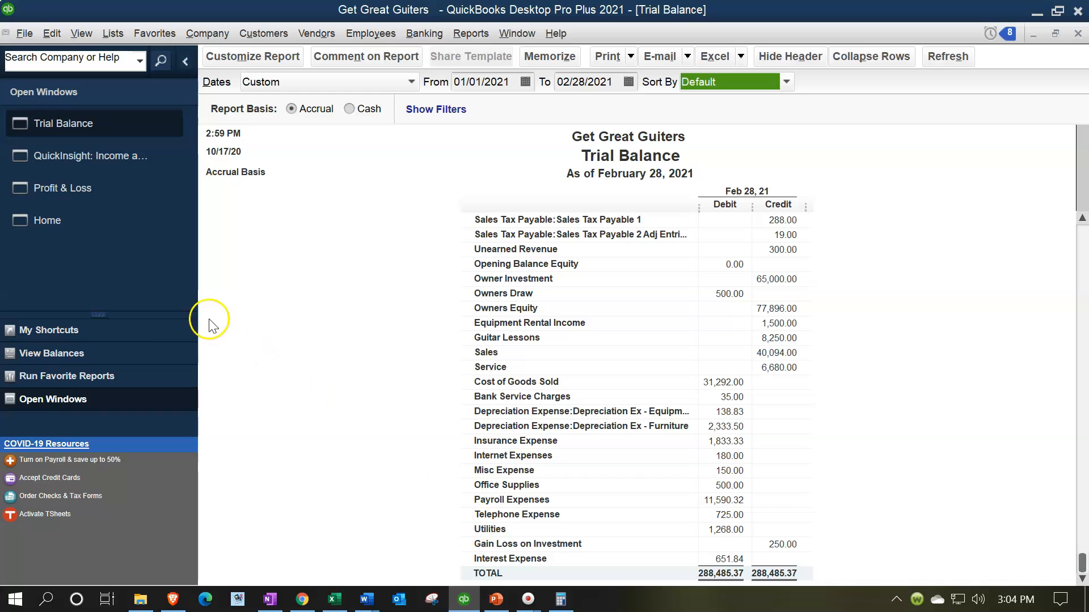
pyautogui.click(112, 155)
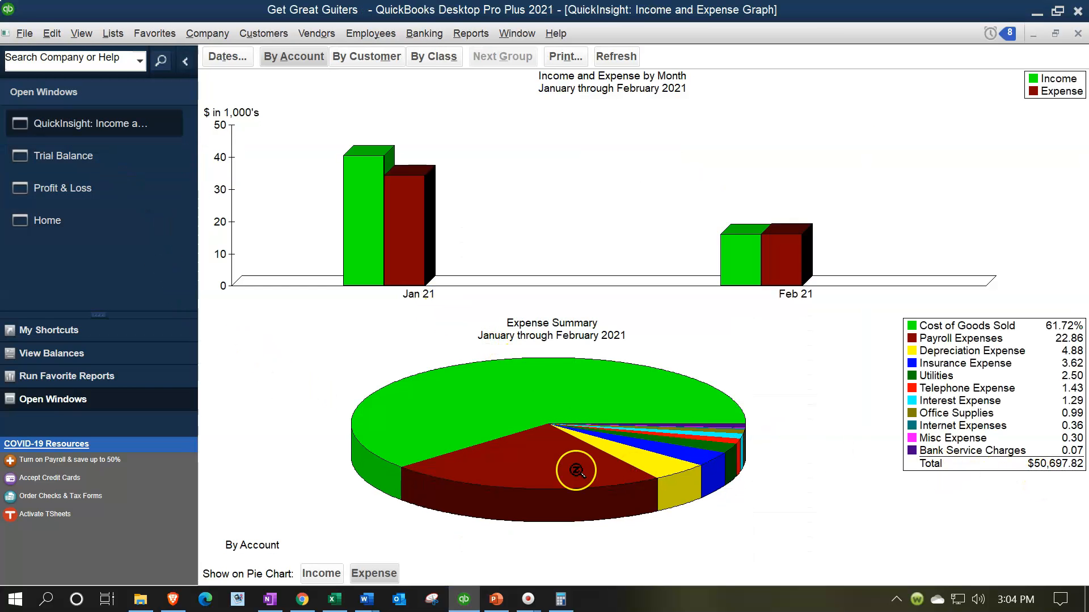
pyautogui.click(335, 600)
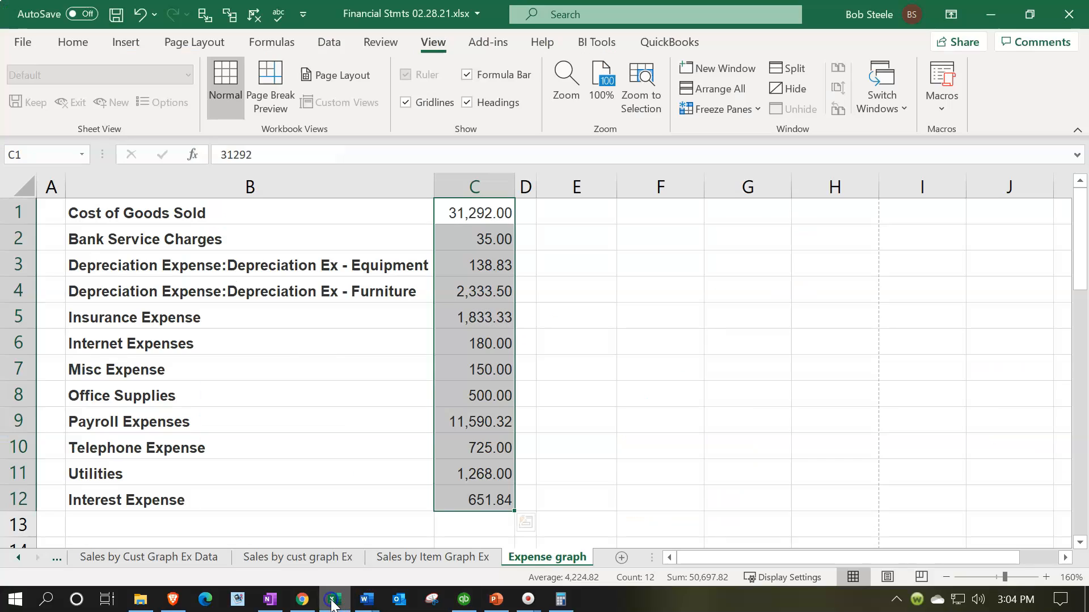
# - Delete the empty column A so accounts and amounts shift left
pyautogui.click(302, 368)
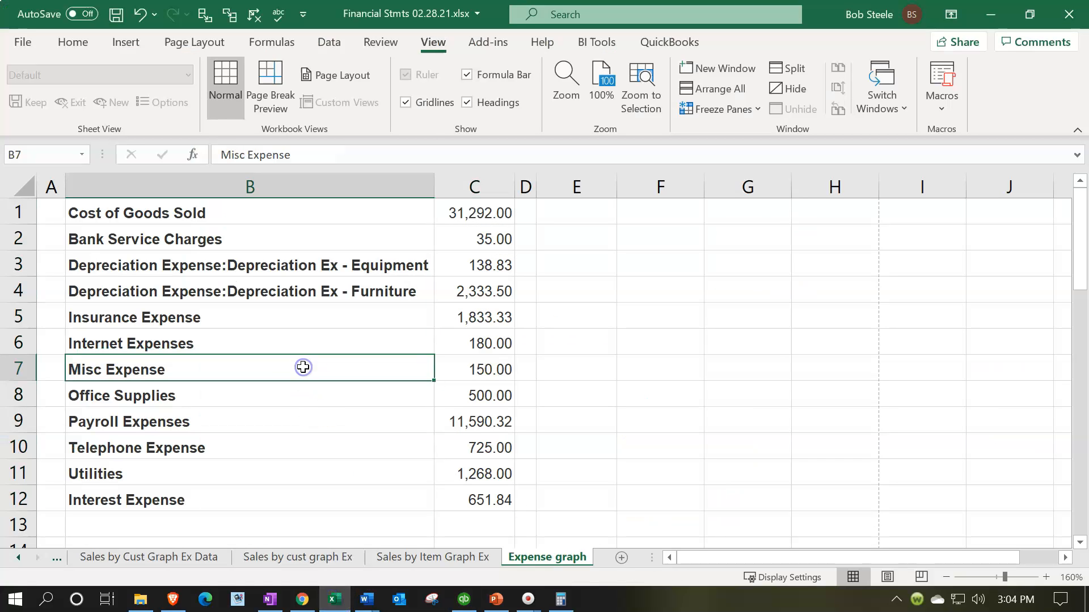
pyautogui.click(40, 180)
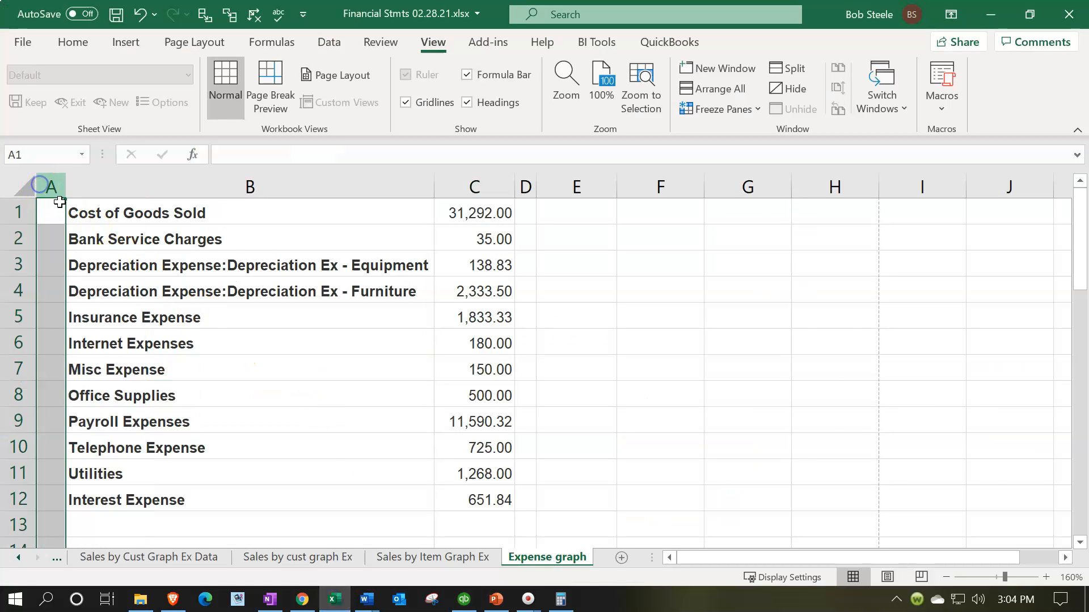
pyautogui.rightClick(51, 229)
pyautogui.click(91, 395)
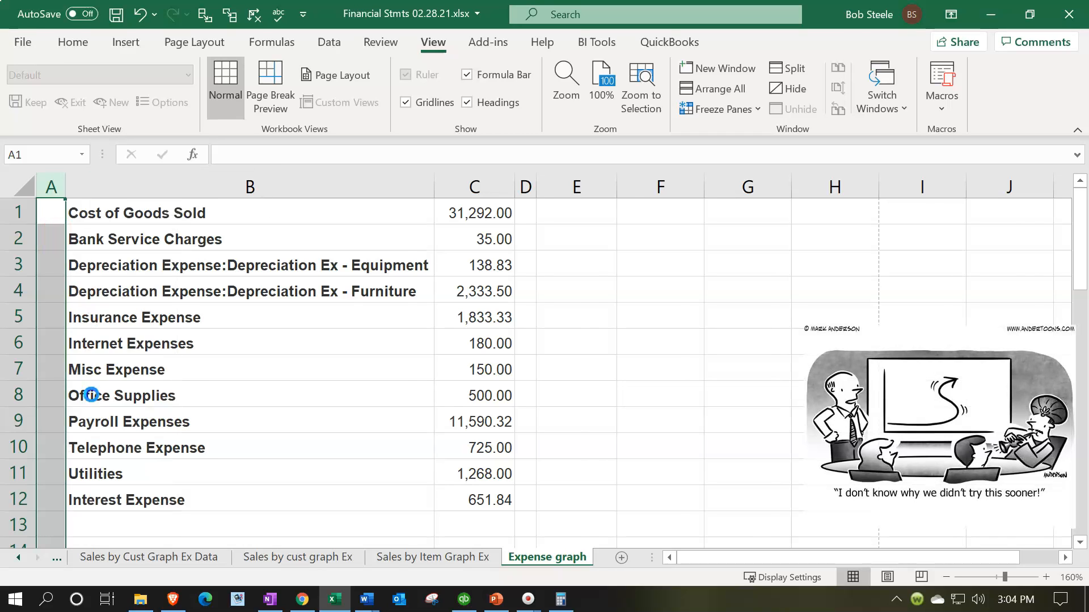
pyautogui.click(289, 441)
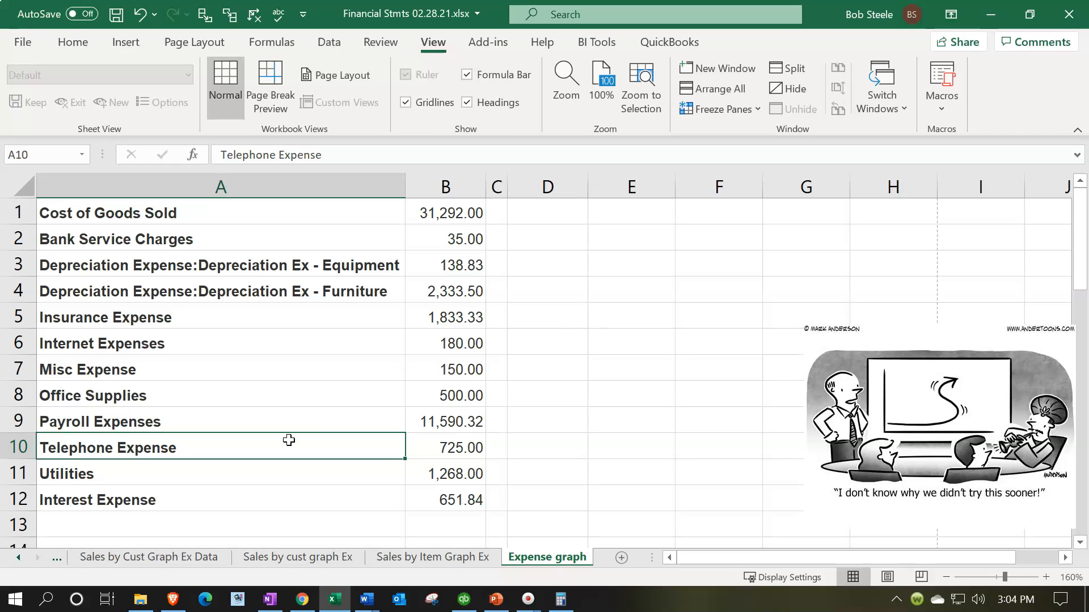
# - Select the expense label and amount columns together
pyautogui.moveTo(448, 213); pyautogui.dragTo(450, 348)
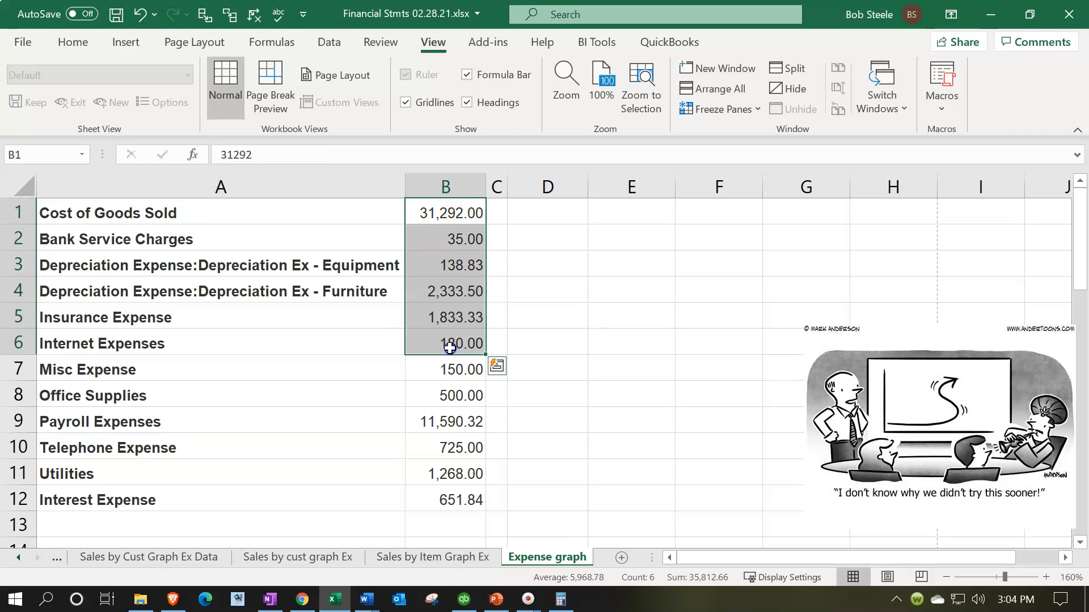
pyautogui.moveTo(318, 391); pyautogui.dragTo(318, 382)
pyautogui.moveTo(221, 187); pyautogui.dragTo(455, 209)
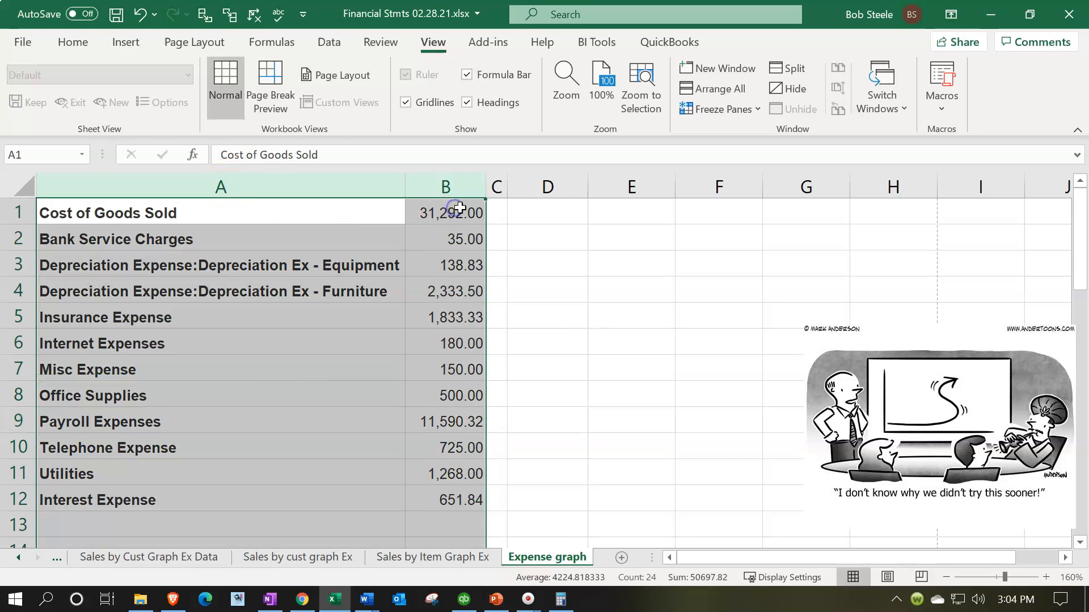
# - Try sorting the expense list from the Data tools, then clear the selection
pyautogui.click(328, 42)
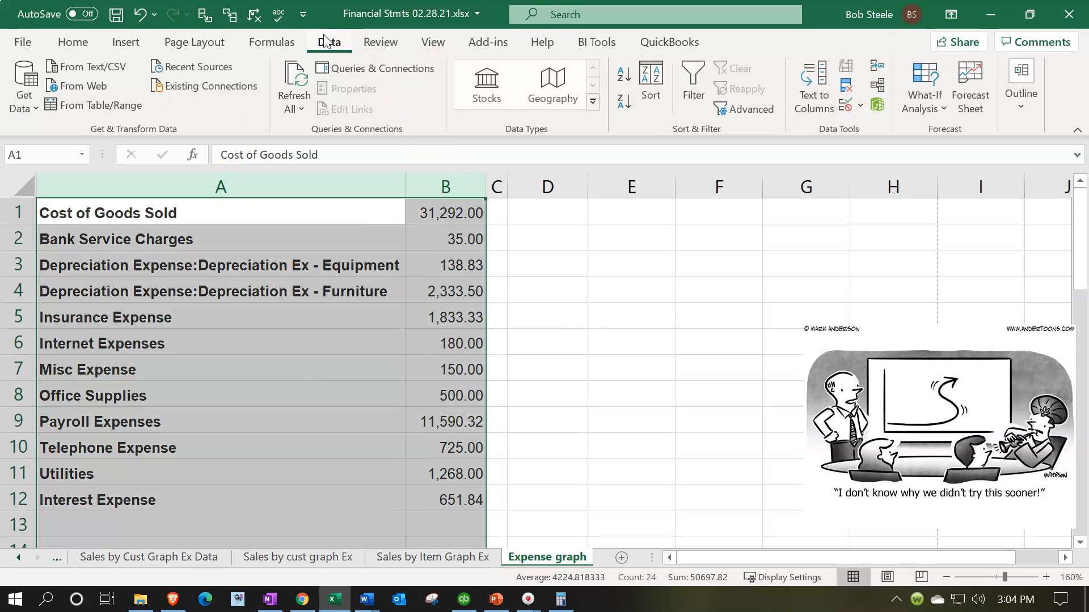
pyautogui.click(644, 108)
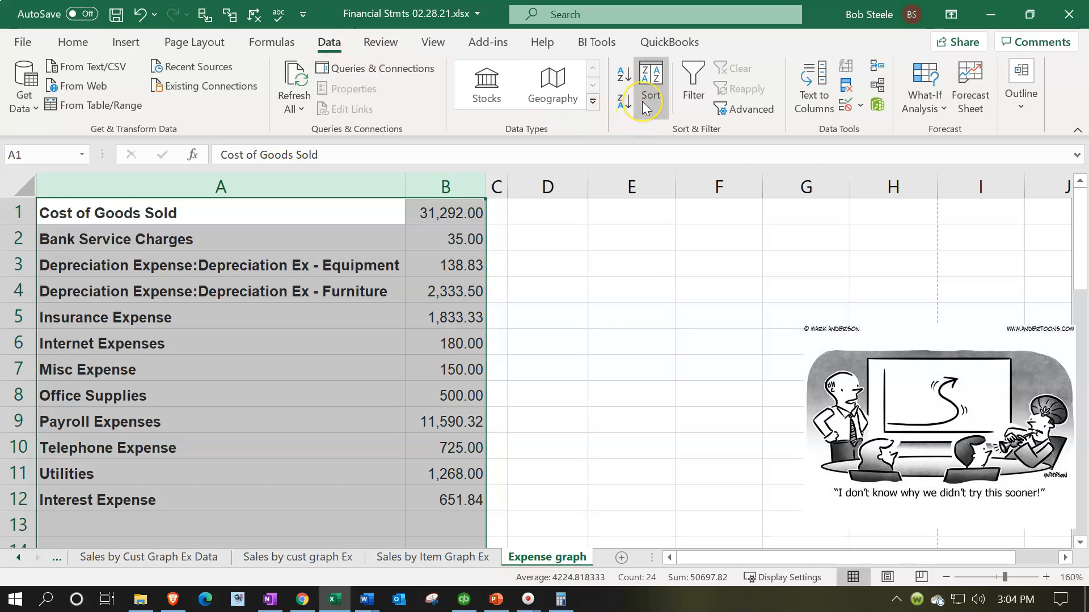
pyautogui.click(368, 318)
# - Format A1:B12 as a table without headers, adding Column1 and Column2 header cells
pyautogui.moveTo(263, 216); pyautogui.dragTo(440, 500)
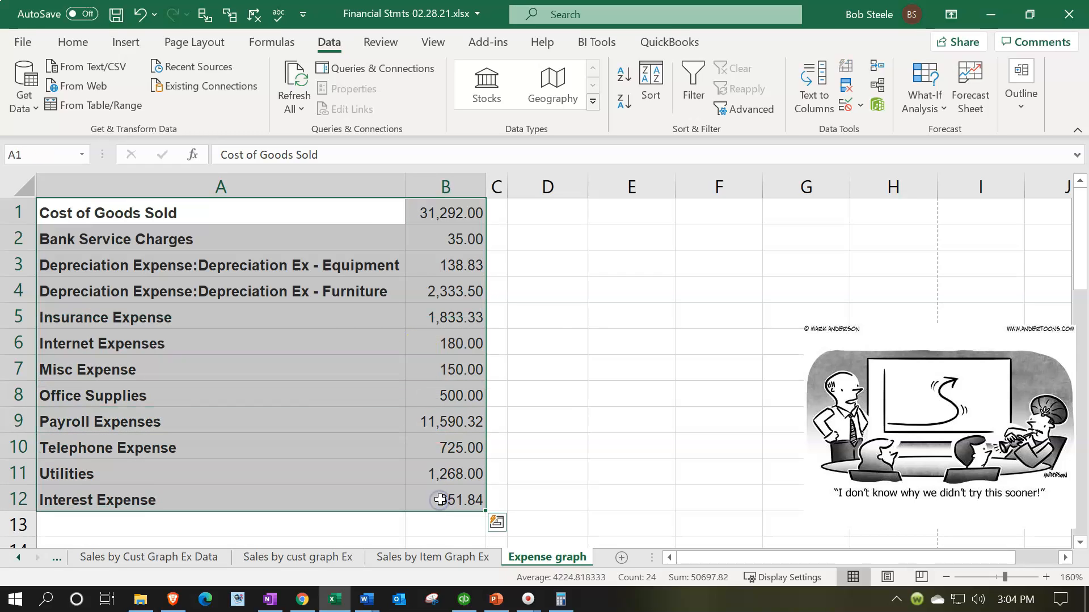
pyautogui.click(125, 42)
pyautogui.click(142, 86)
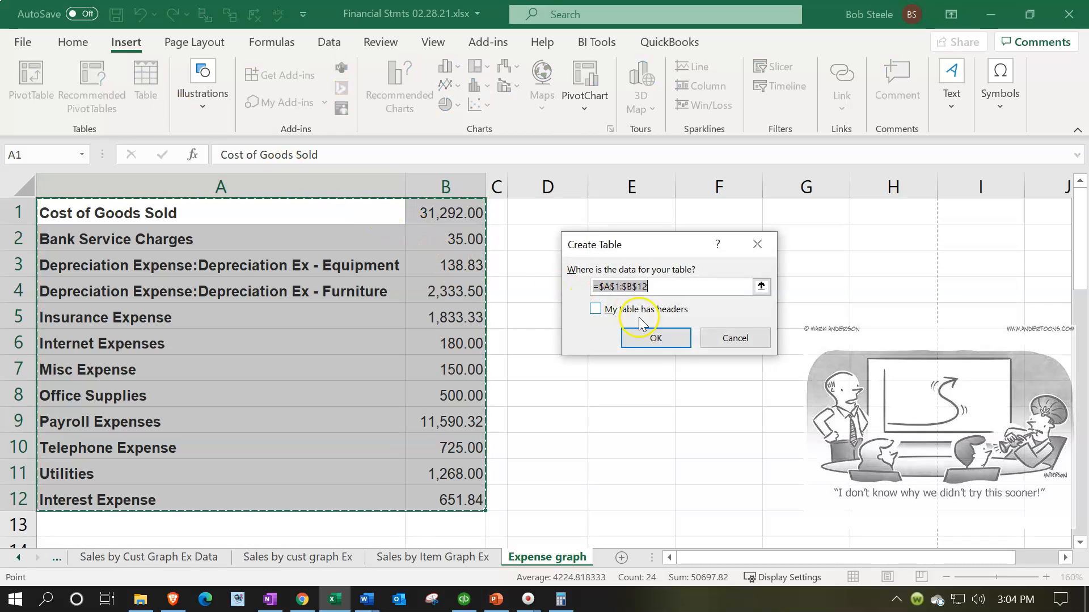
pyautogui.click(652, 337)
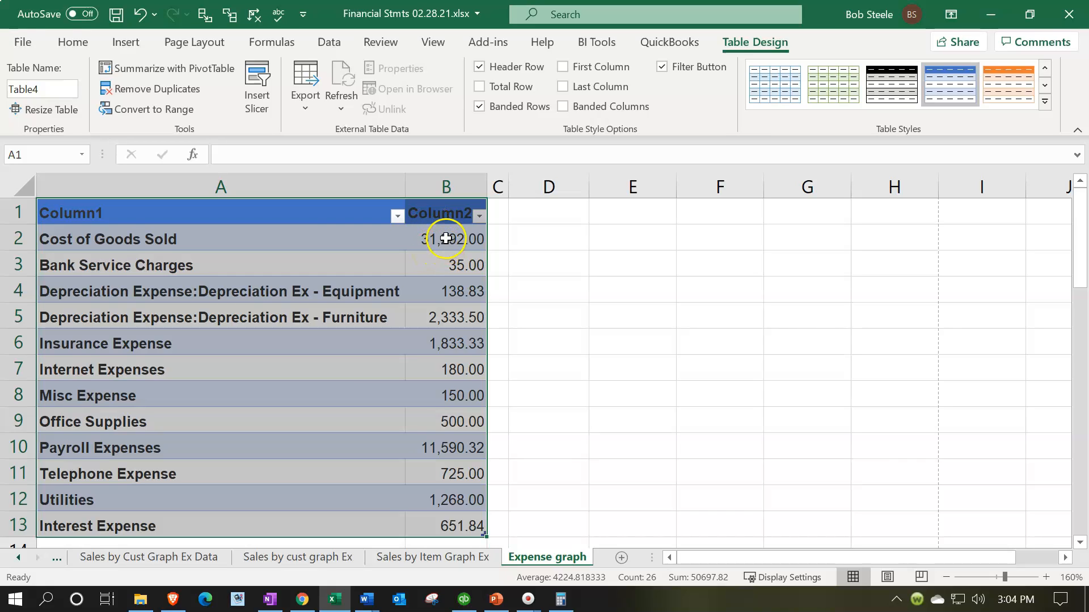
# - Sort Column2 amounts from largest to smallest
pyautogui.click(479, 218)
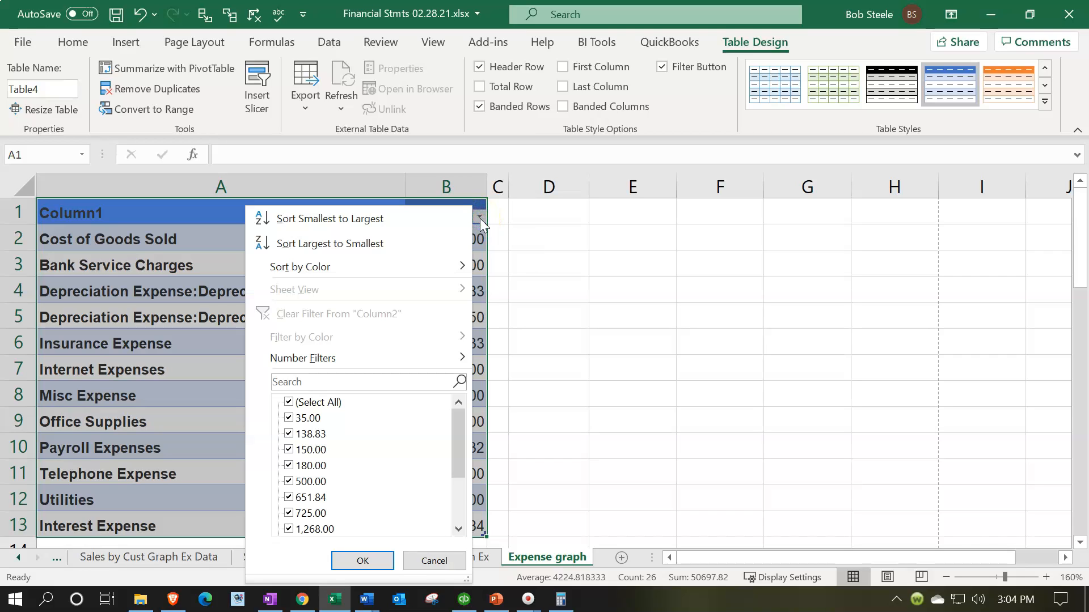
pyautogui.click(338, 243)
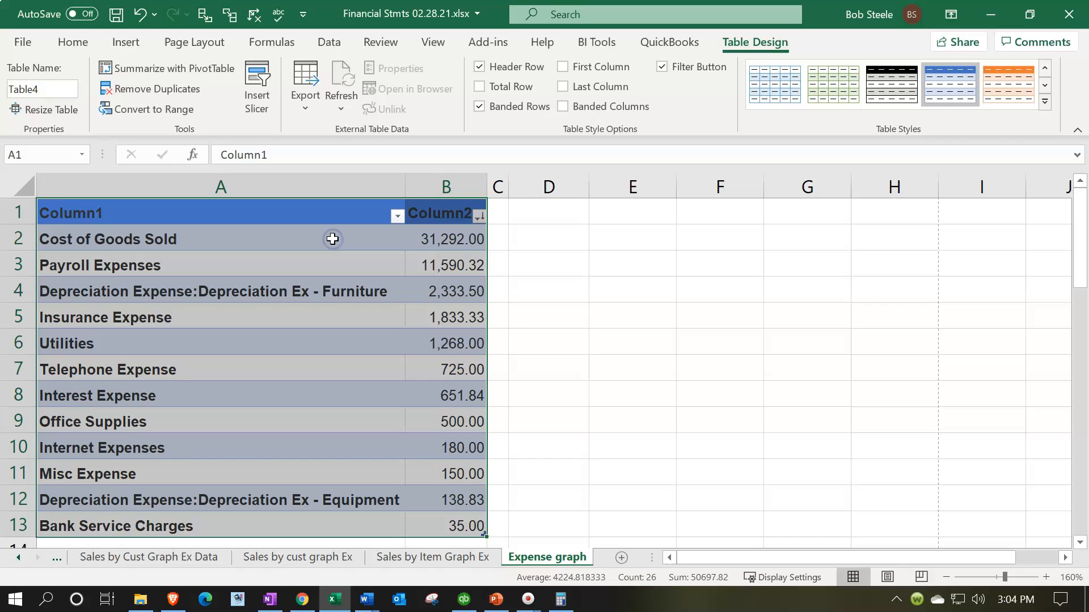
pyautogui.click(582, 320)
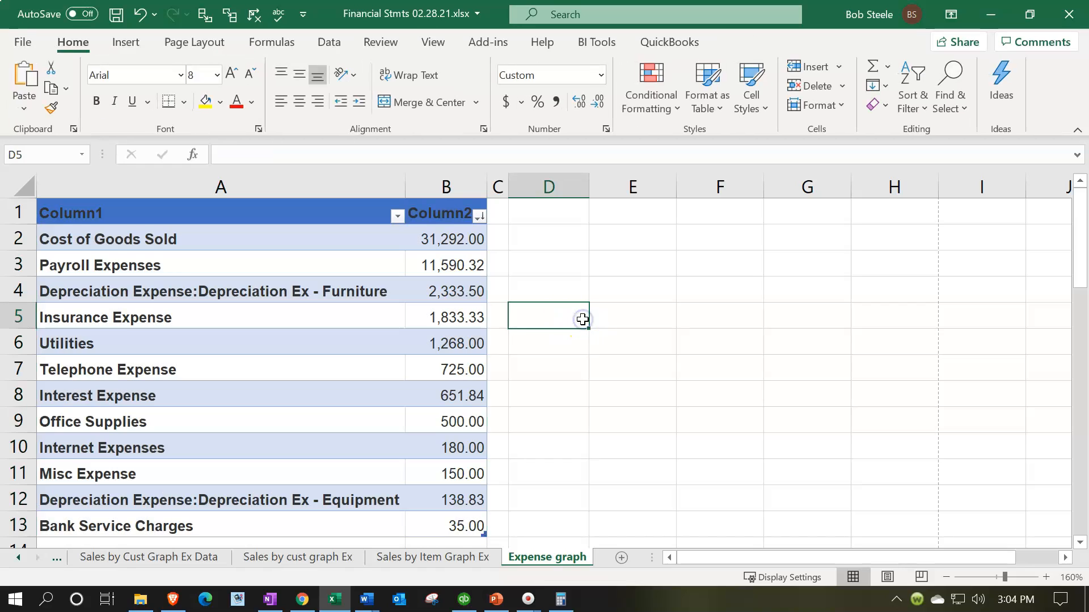
# - Rename the Misc Expense label to 'Other'
pyautogui.click(337, 243)
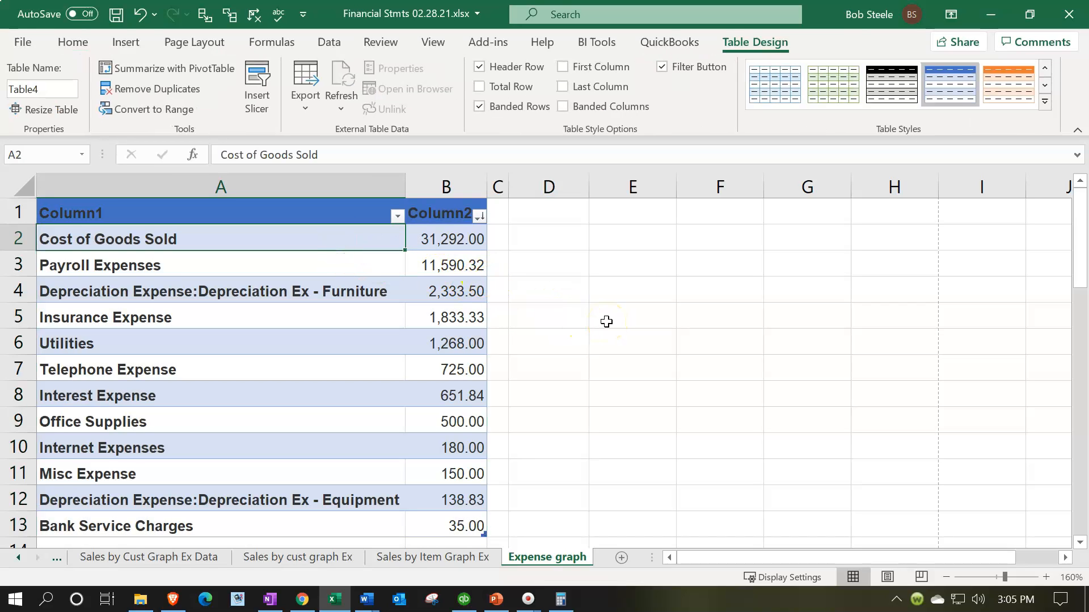
pyautogui.press('Down')
pyautogui.press('Down')
pyautogui.press('Down')
pyautogui.press('Down')
pyautogui.press('Down')
pyautogui.press('Down')
pyautogui.press('Down')
pyautogui.press('Down')
pyautogui.press('Down')
pyautogui.press('Right')
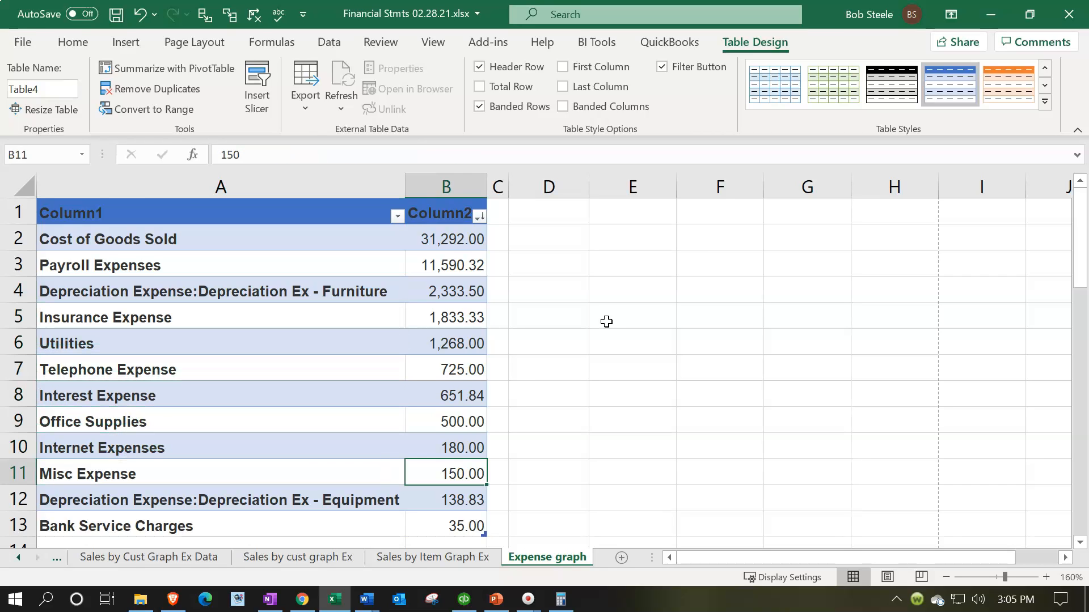
pyautogui.scroll(-2, 606, 321)
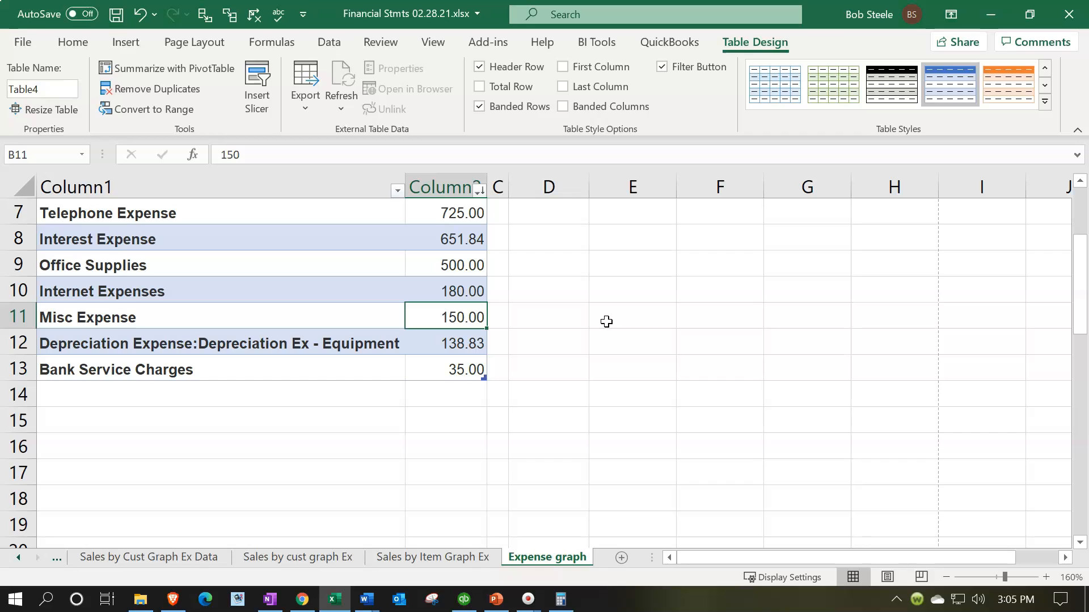
pyautogui.press('Left')
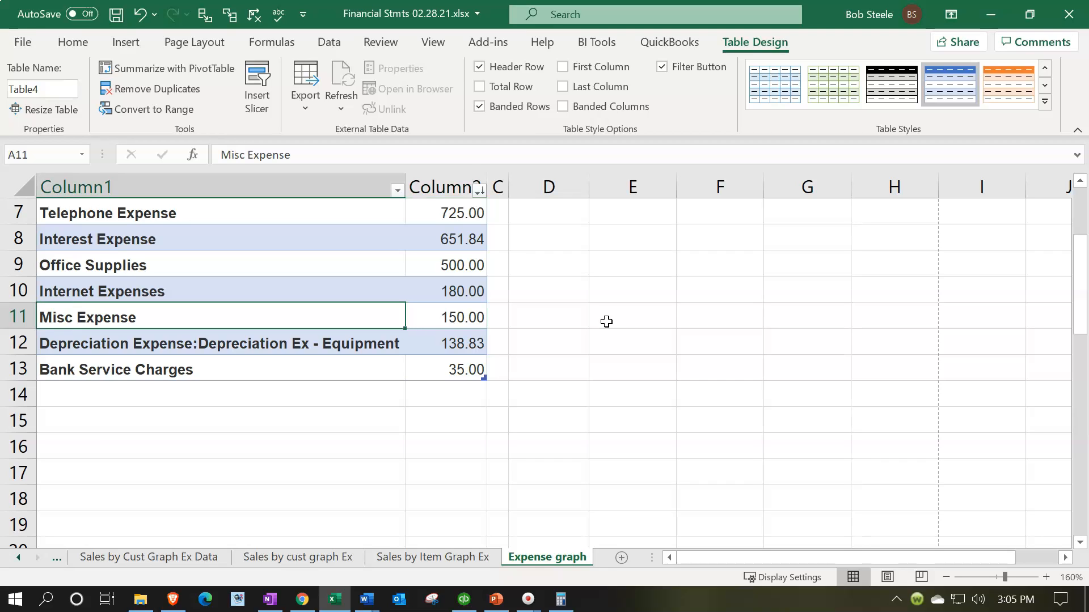
pyautogui.write('Other')
pyautogui.press('Return')
# - Total the three smallest amounts into Other as 323.83 and delete the two rows below it
pyautogui.press('Right')
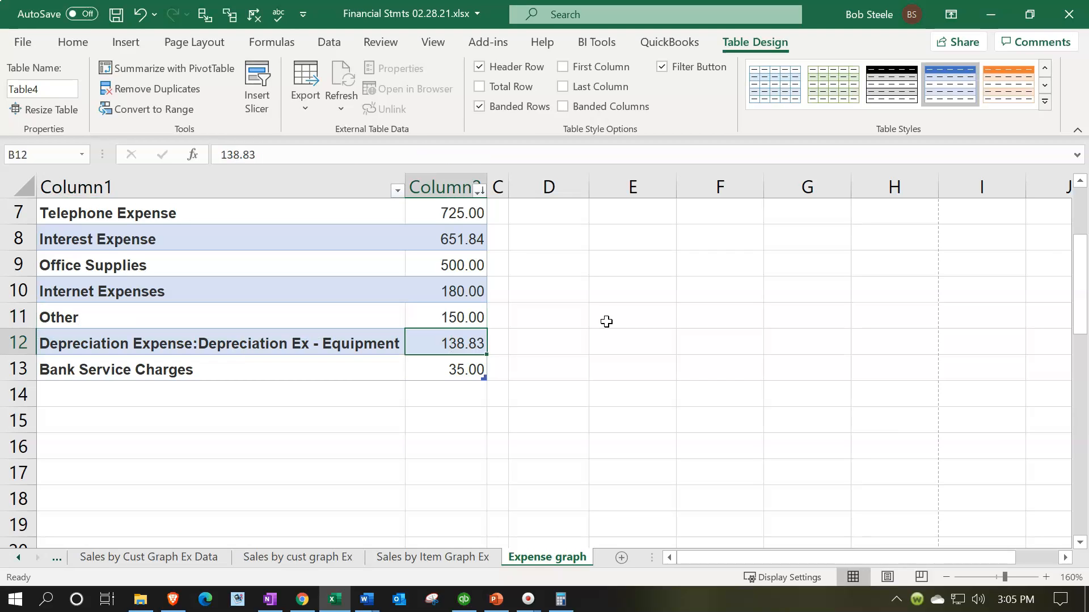
pyautogui.press('Up')
pyautogui.hotkey('shift', 'Down')
pyautogui.hotkey('shift', 'Down')
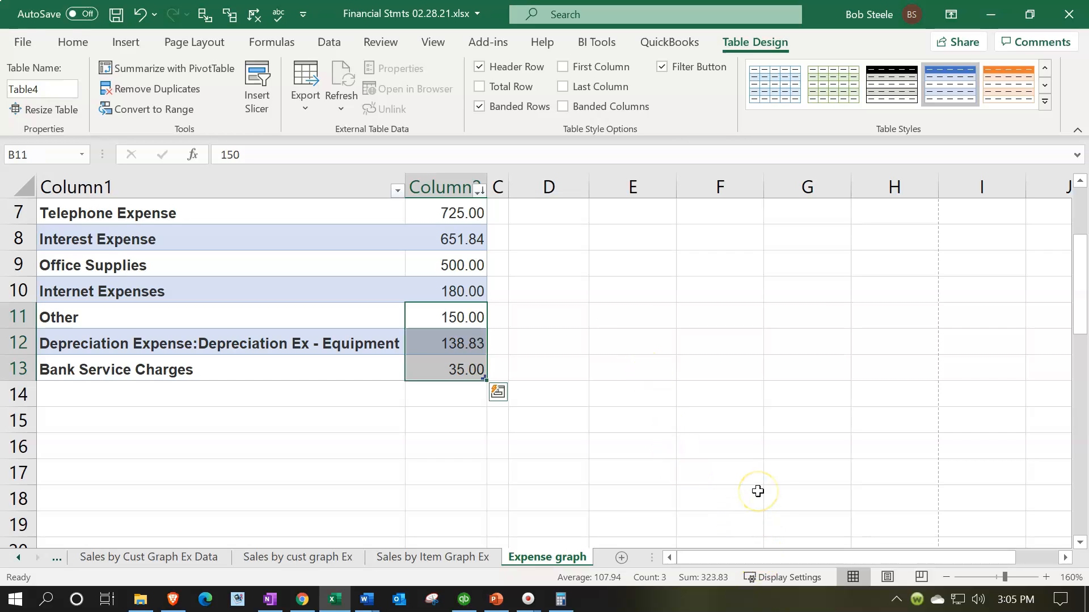
pyautogui.click(472, 318)
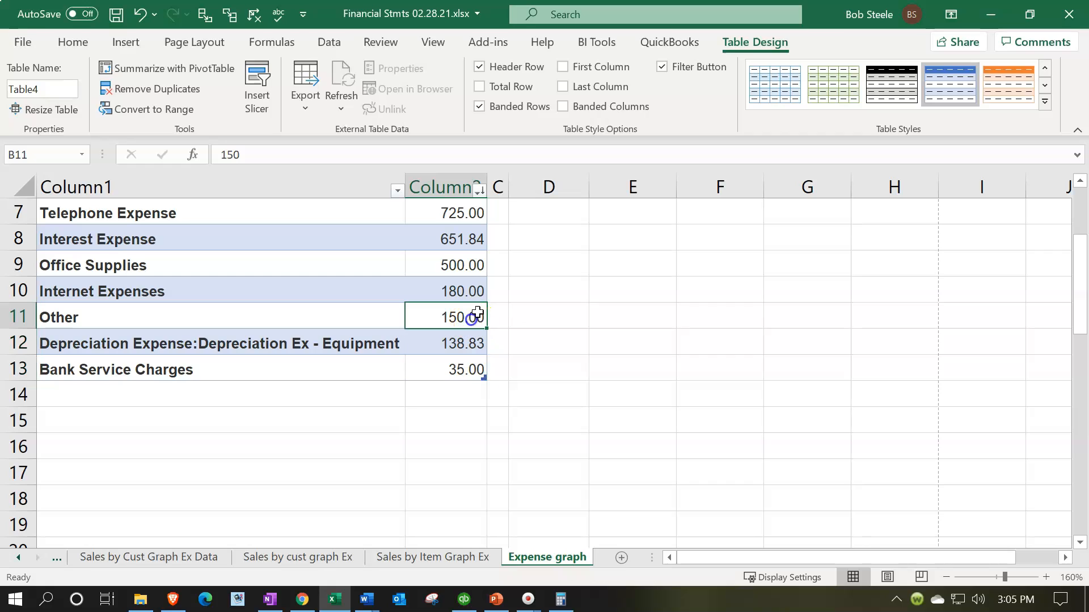
pyautogui.write('323.83')
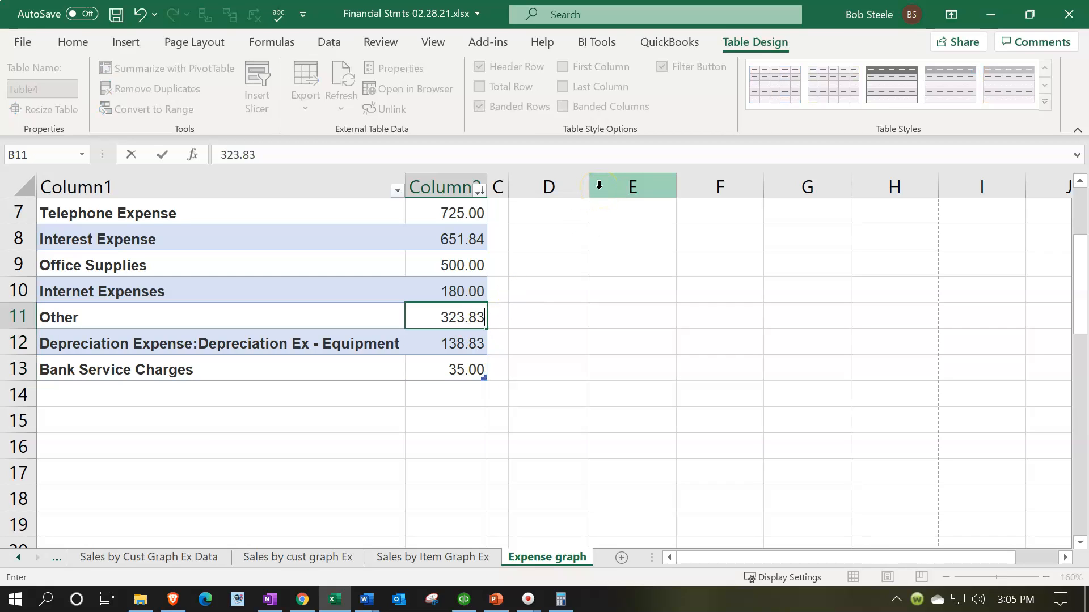
pyautogui.press('Return')
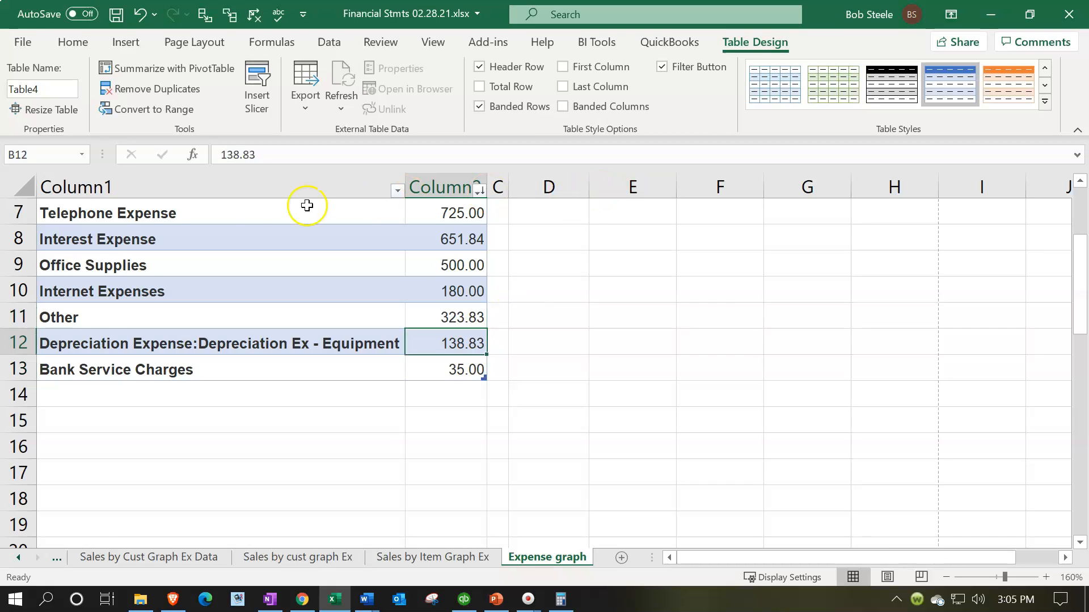
pyautogui.moveTo(12, 336); pyautogui.dragTo(19, 396)
pyautogui.rightClick(202, 391)
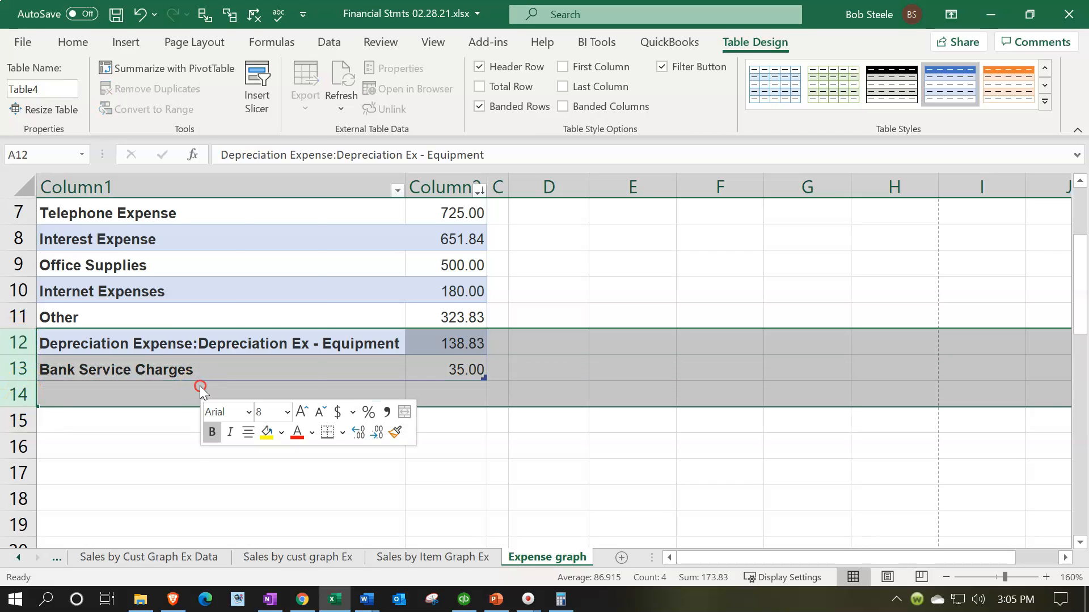
pyautogui.click(241, 248)
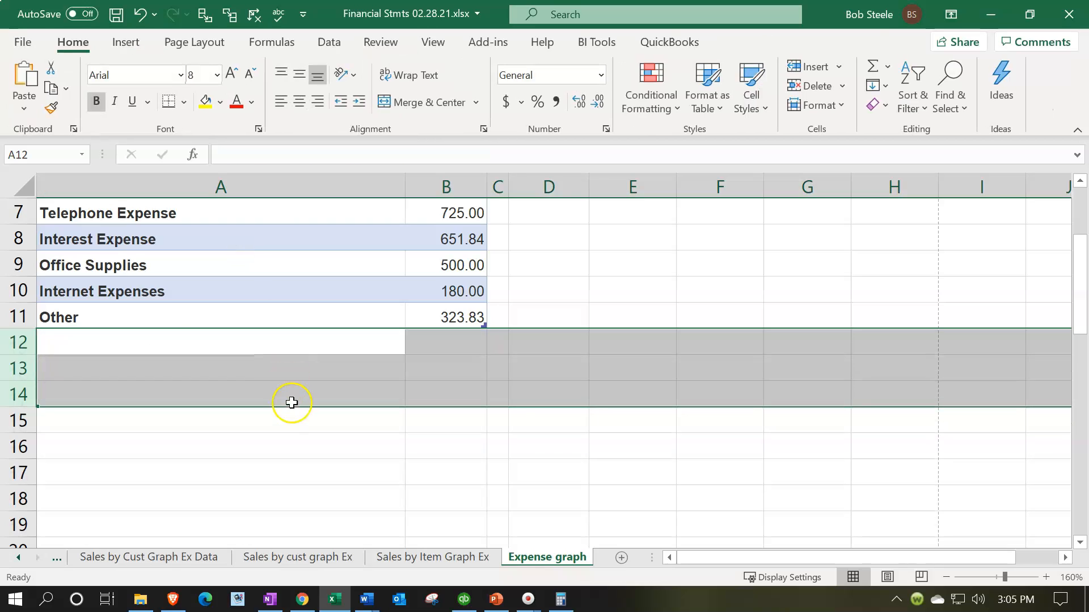
# - Select the expense labels and amounts in A2:B11
pyautogui.scroll(2, 291, 402)
pyautogui.click(105, 238)
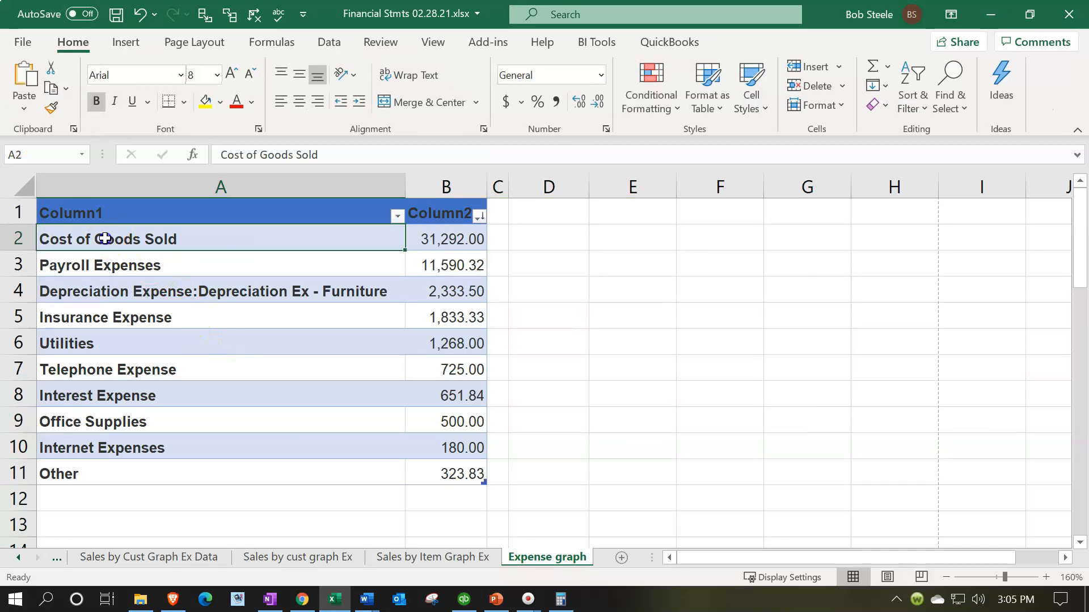
pyautogui.moveTo(105, 238); pyautogui.dragTo(436, 468)
# - Insert a basic 2-D pie chart of the expenses and delete its title
pyautogui.click(127, 42)
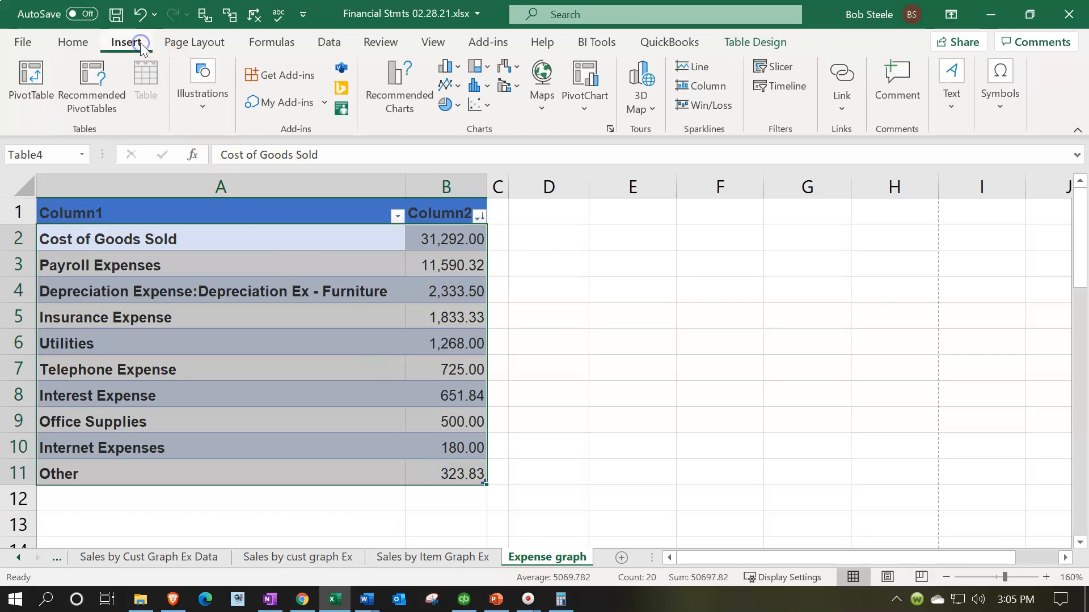
pyautogui.click(451, 104)
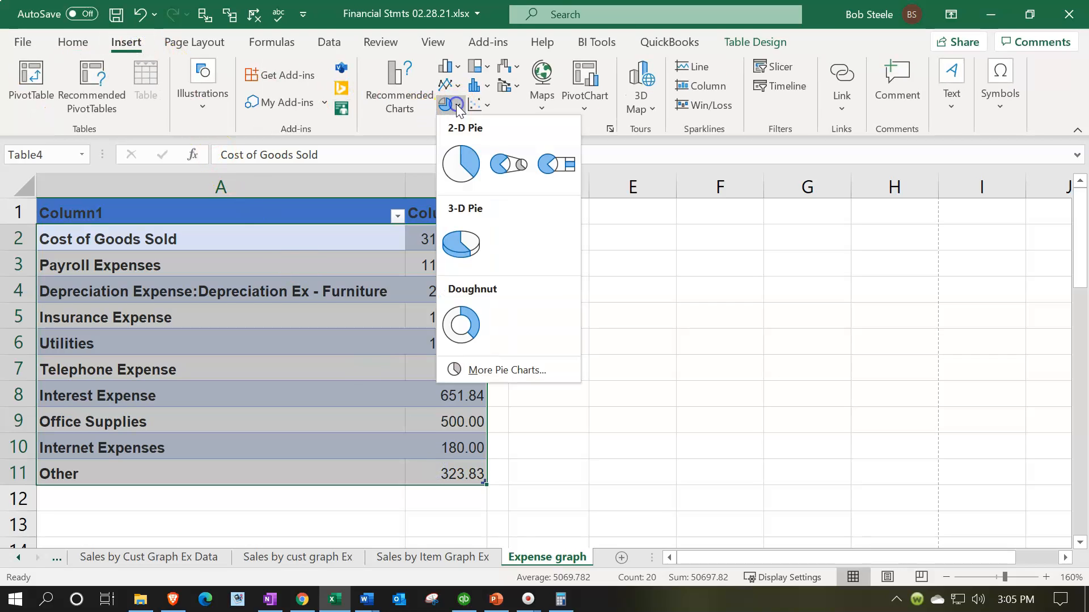
pyautogui.click(462, 160)
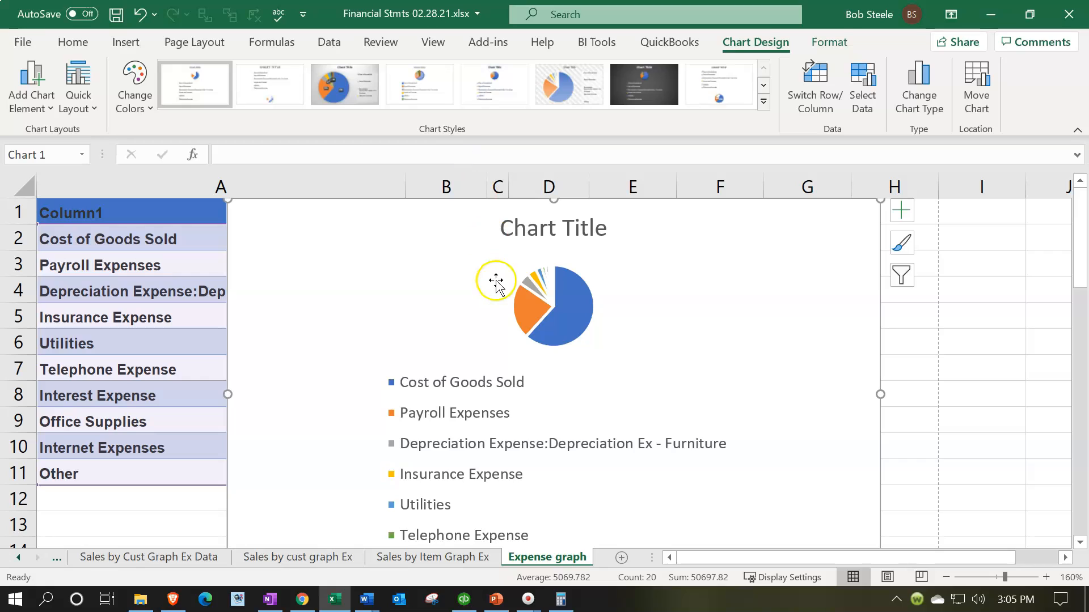
pyautogui.click(577, 236)
pyautogui.click(589, 243)
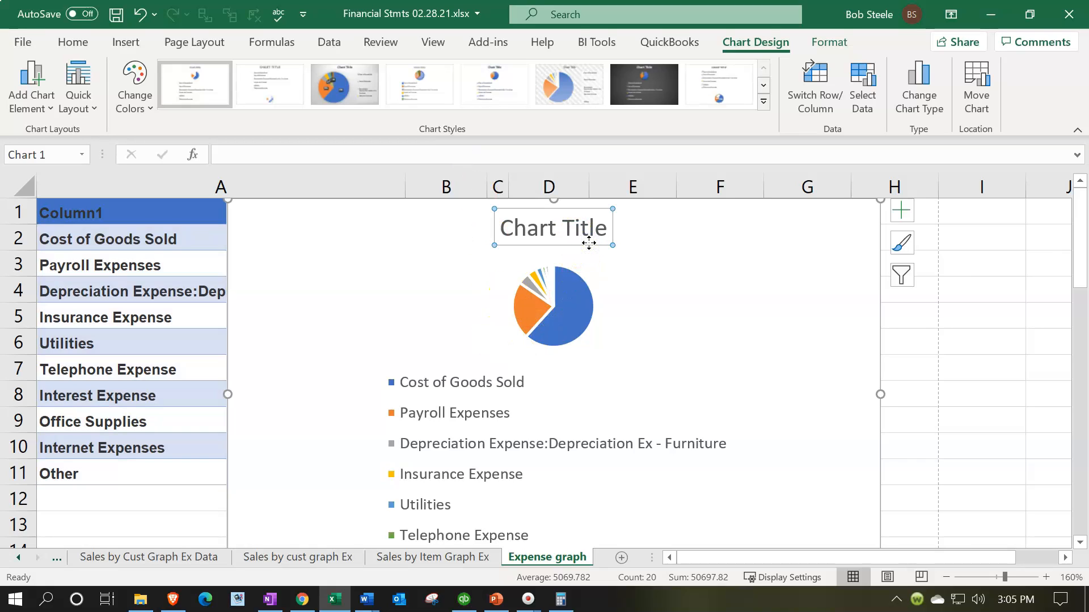
pyautogui.press('Delete')
# - Shrink the chart and move it beside the table, top aligned with row 1
pyautogui.scroll(-2, 566, 272)
pyautogui.click(231, 405)
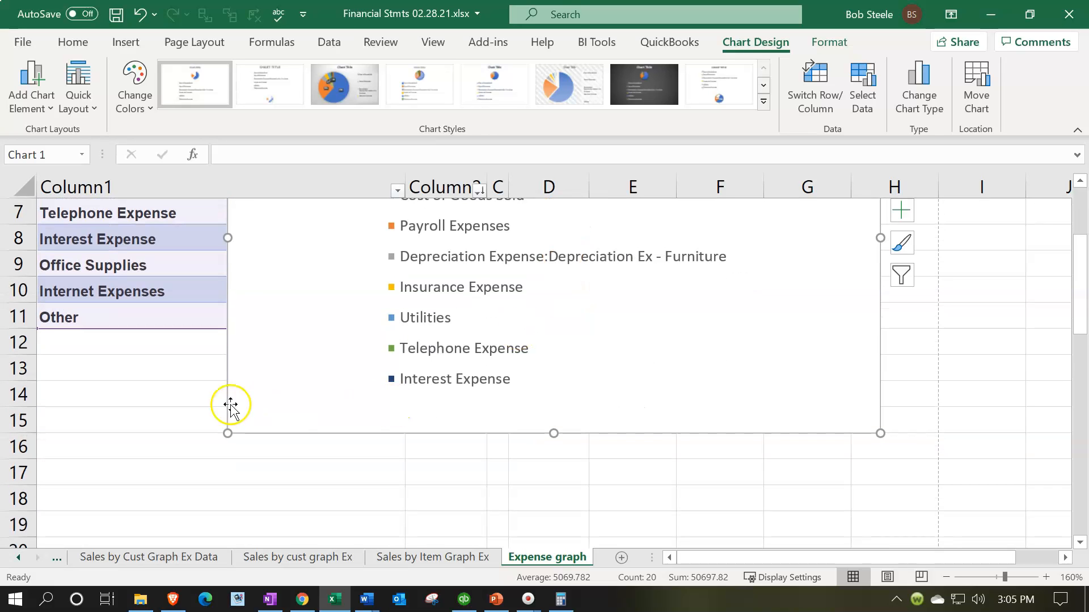
pyautogui.moveTo(228, 433); pyautogui.dragTo(392, 401)
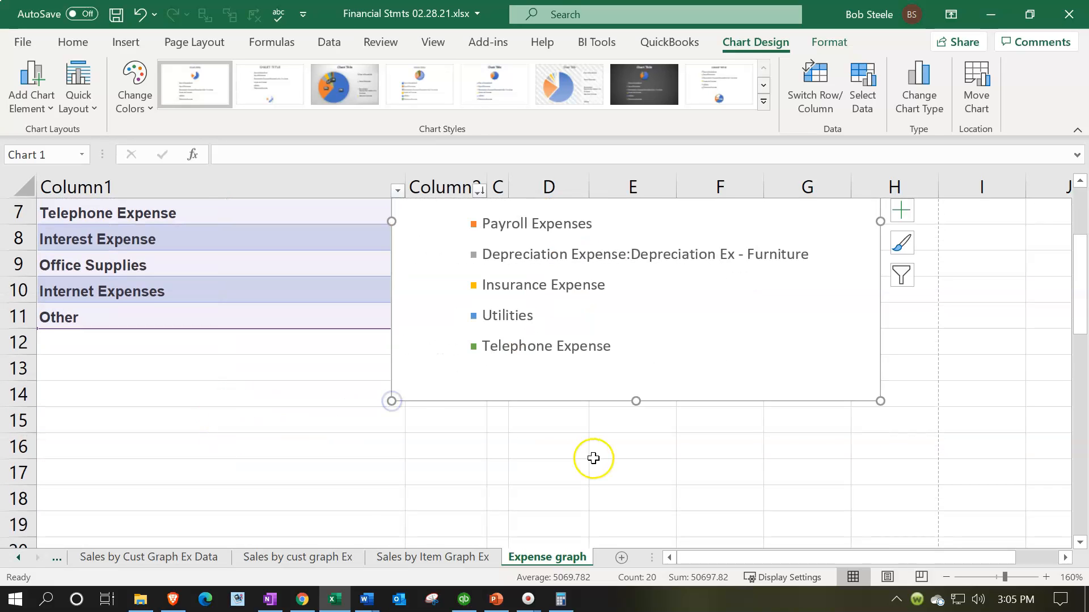
pyautogui.scroll(2, 593, 458)
pyautogui.moveTo(495, 247); pyautogui.dragTo(525, 249)
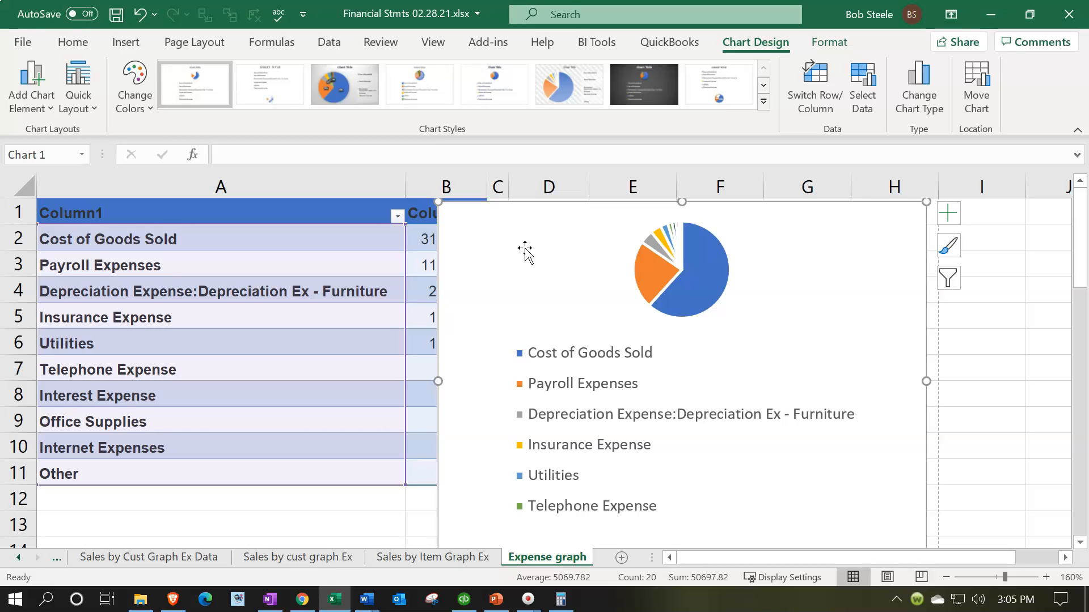
pyautogui.click(539, 285)
pyautogui.moveTo(438, 383); pyautogui.dragTo(38, 339)
pyautogui.moveTo(184, 318); pyautogui.dragTo(184, 311)
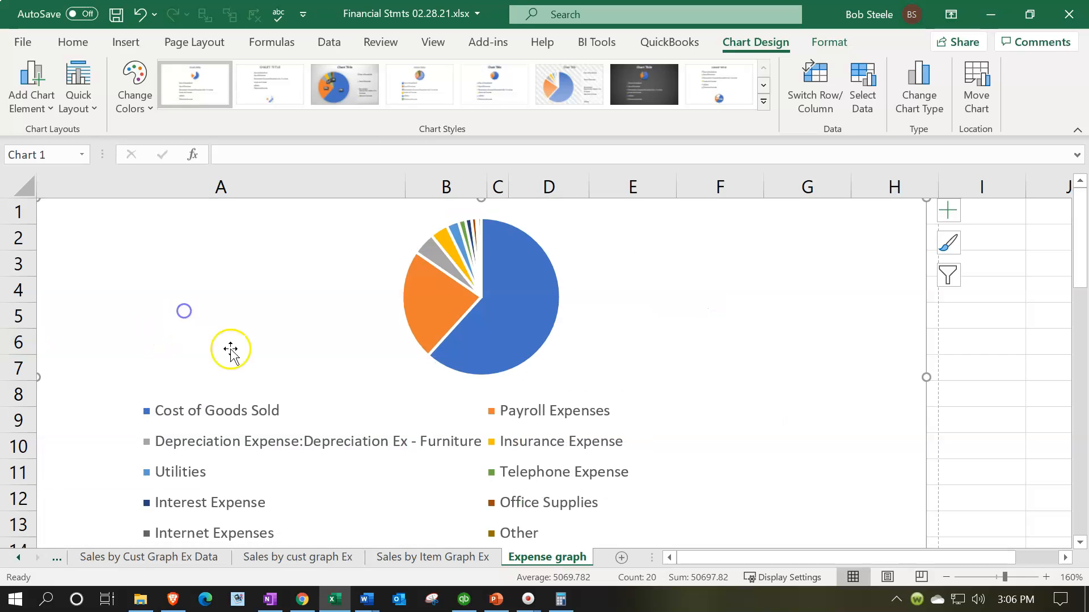
# - Resize the chart so the data table shows, with its left edge at column C
pyautogui.click(412, 557)
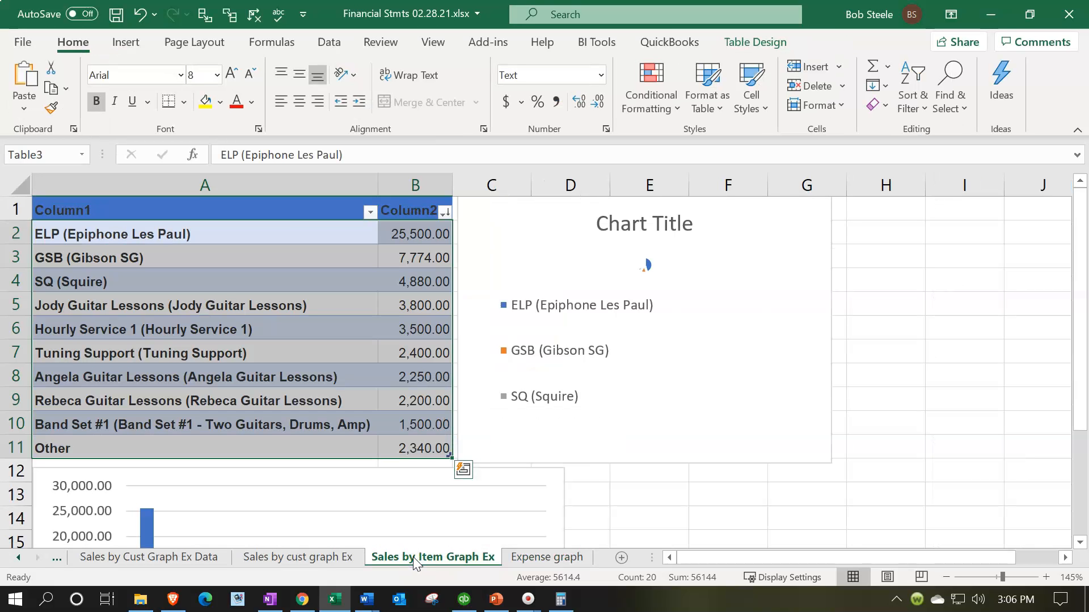
pyautogui.click(527, 557)
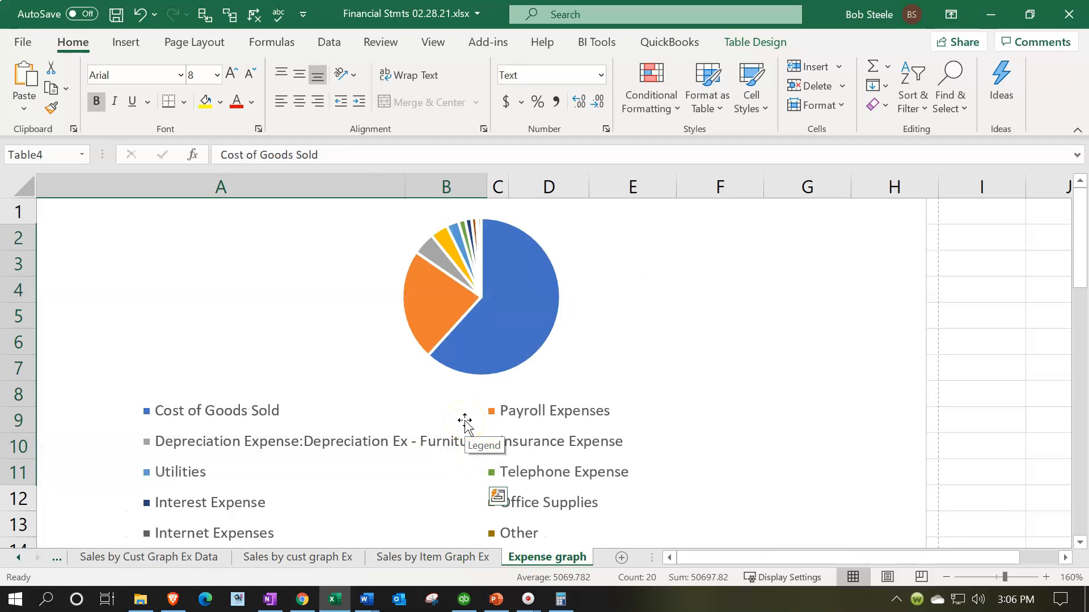
pyautogui.click(87, 401)
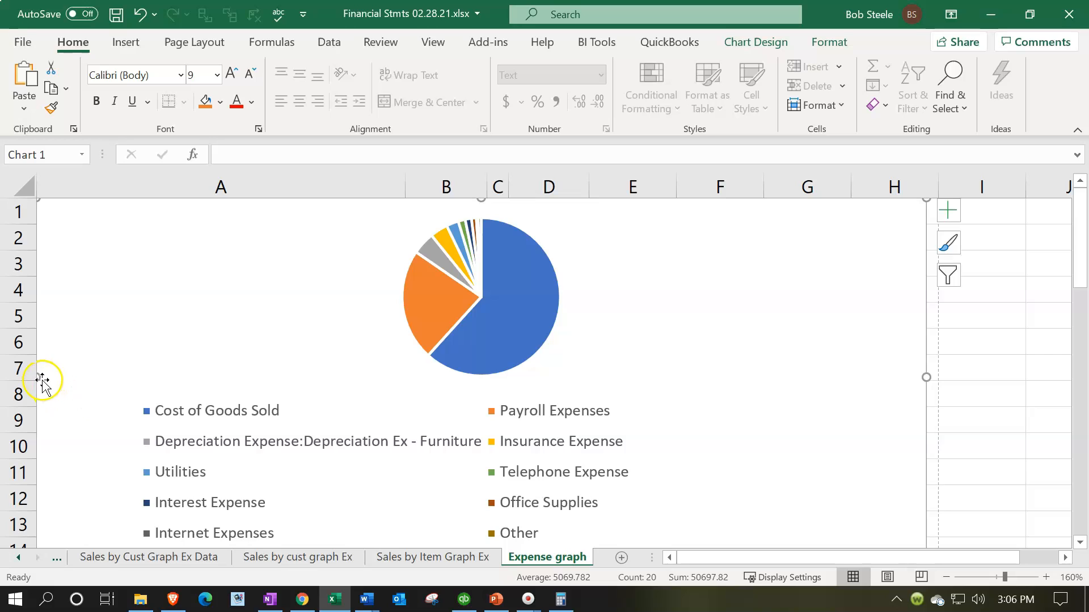
pyautogui.moveTo(40, 377); pyautogui.dragTo(590, 414)
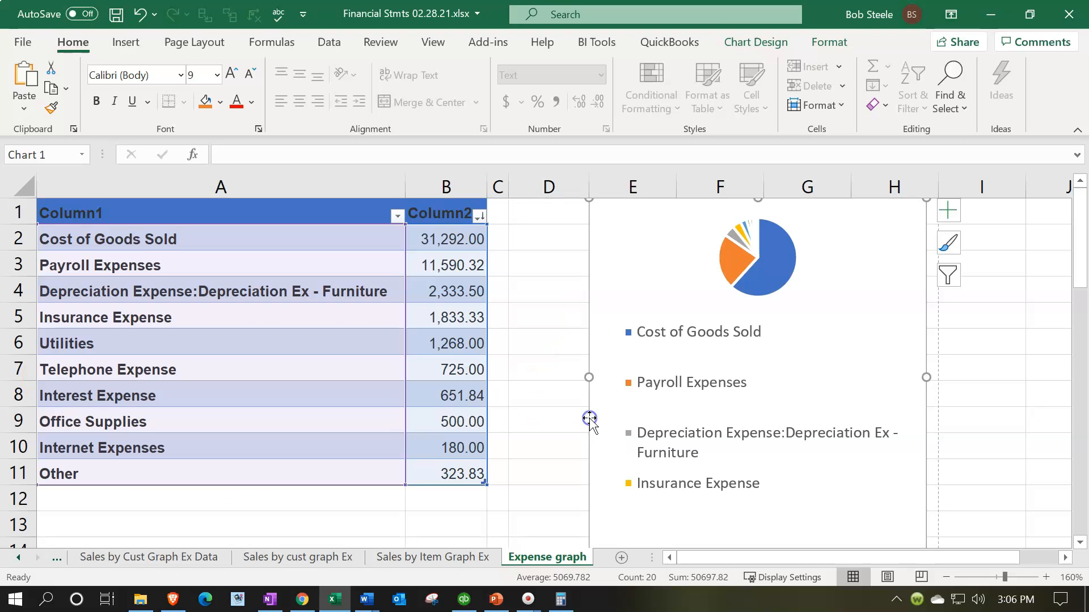
pyautogui.moveTo(588, 378); pyautogui.dragTo(497, 357)
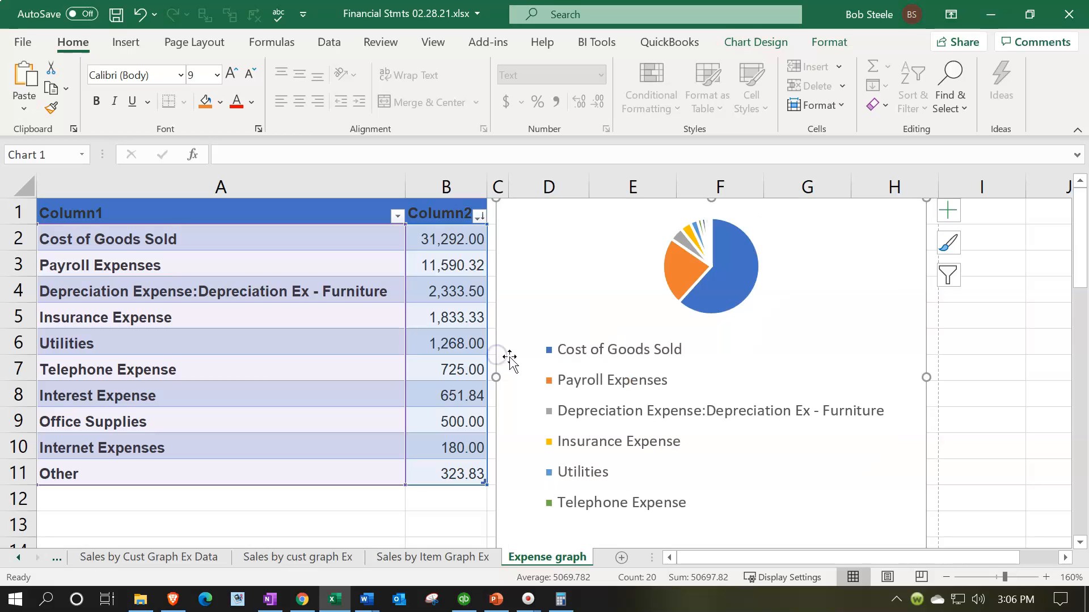
# - Copy the pie chart and add a new blank worksheet
pyautogui.rightClick(527, 282)
pyautogui.click(563, 130)
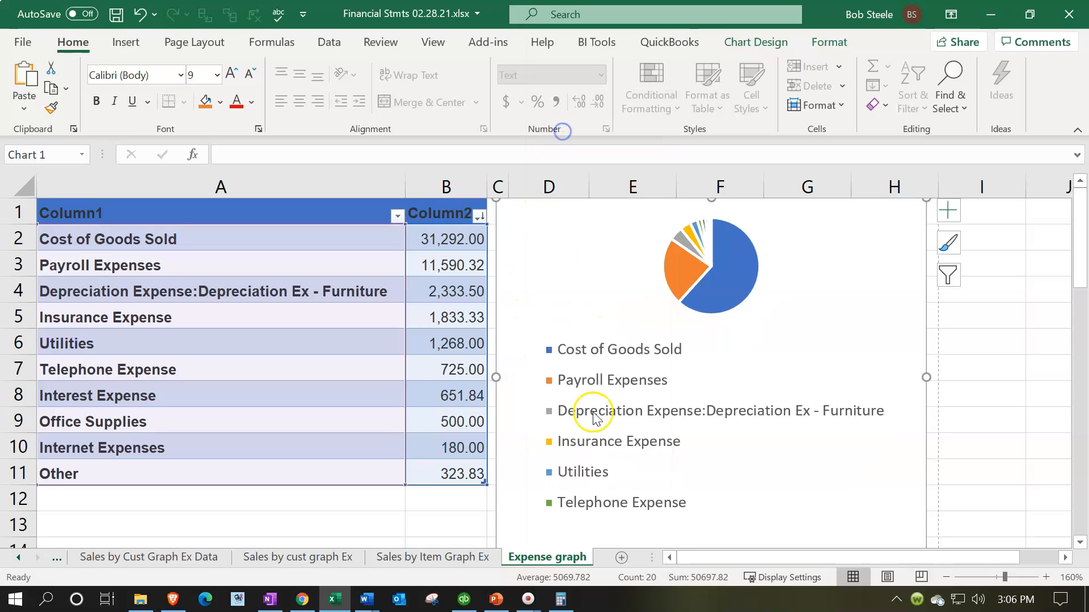
pyautogui.click(621, 558)
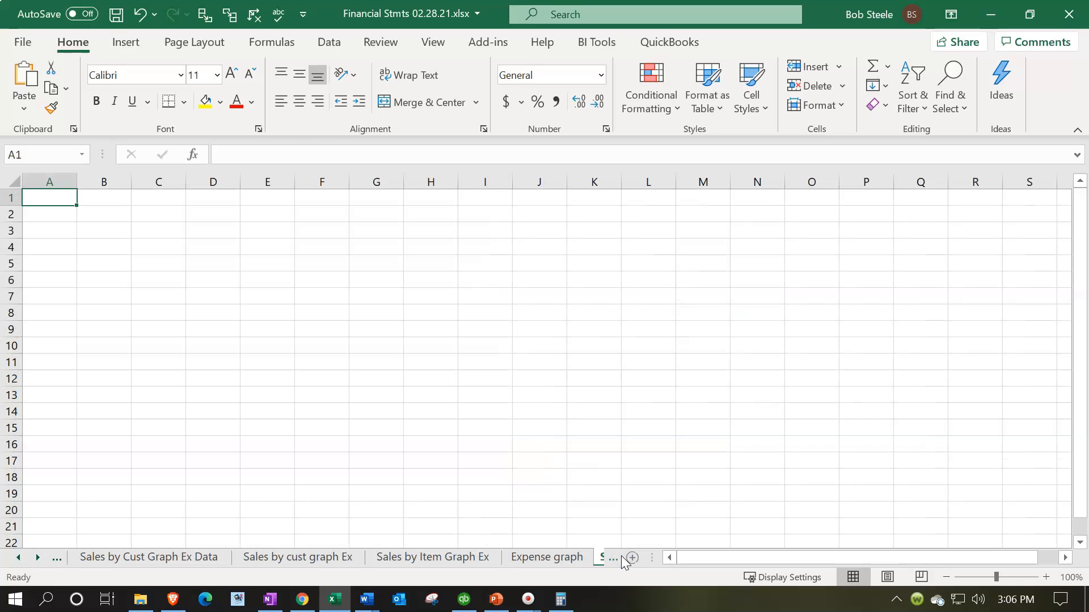
# - Name the new sheet 'Expense Graph 1' after the name-taken warning for 'Expense Graph'
pyautogui.click(37, 558)
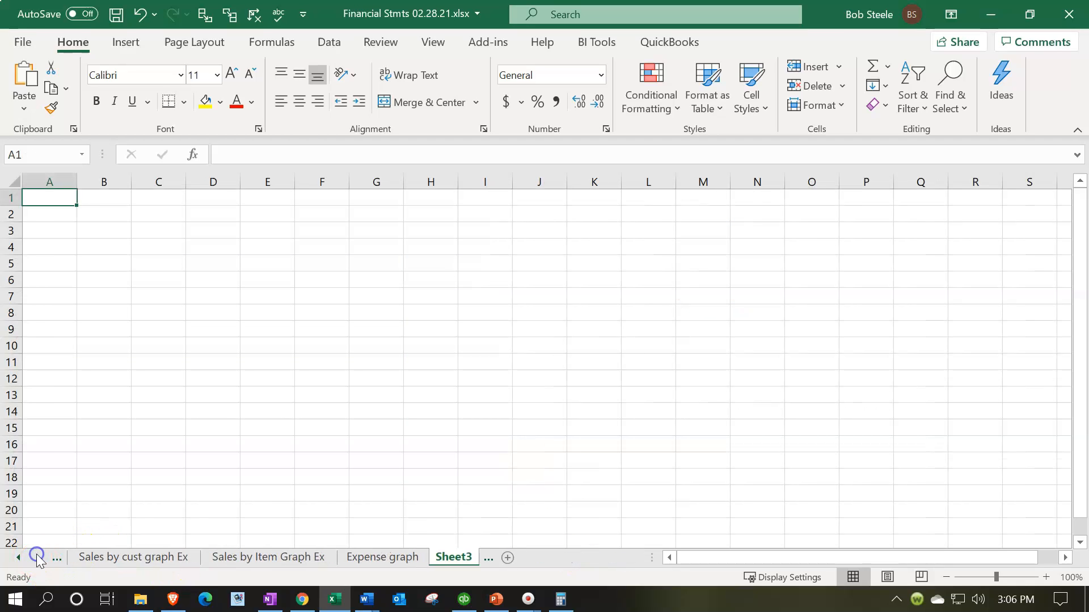
pyautogui.doubleClick(451, 558)
pyautogui.write('Expense G')
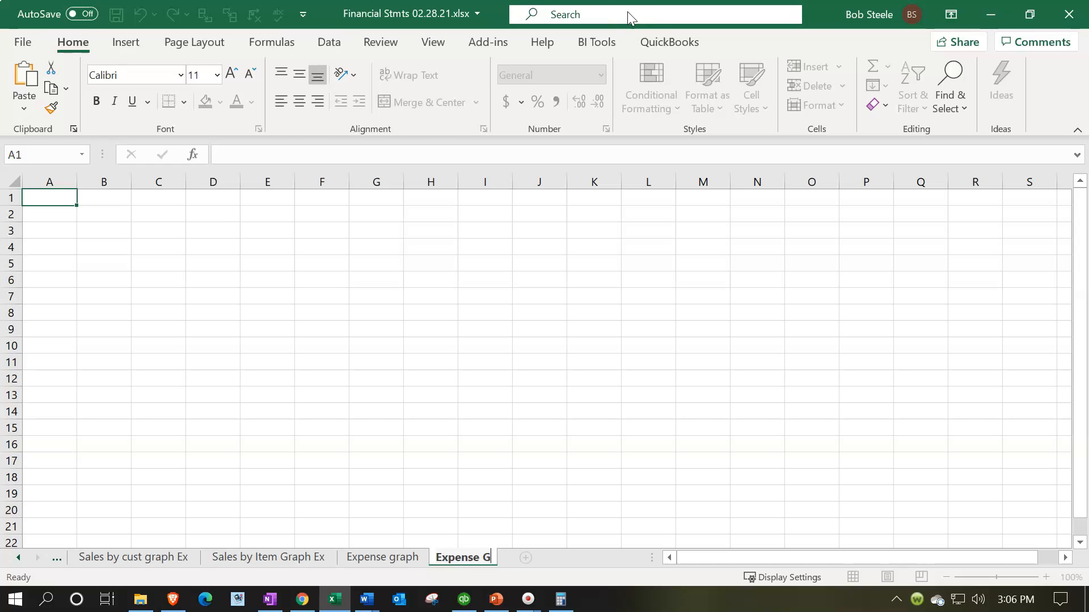
pyautogui.write('raph')
pyautogui.click(632, 191)
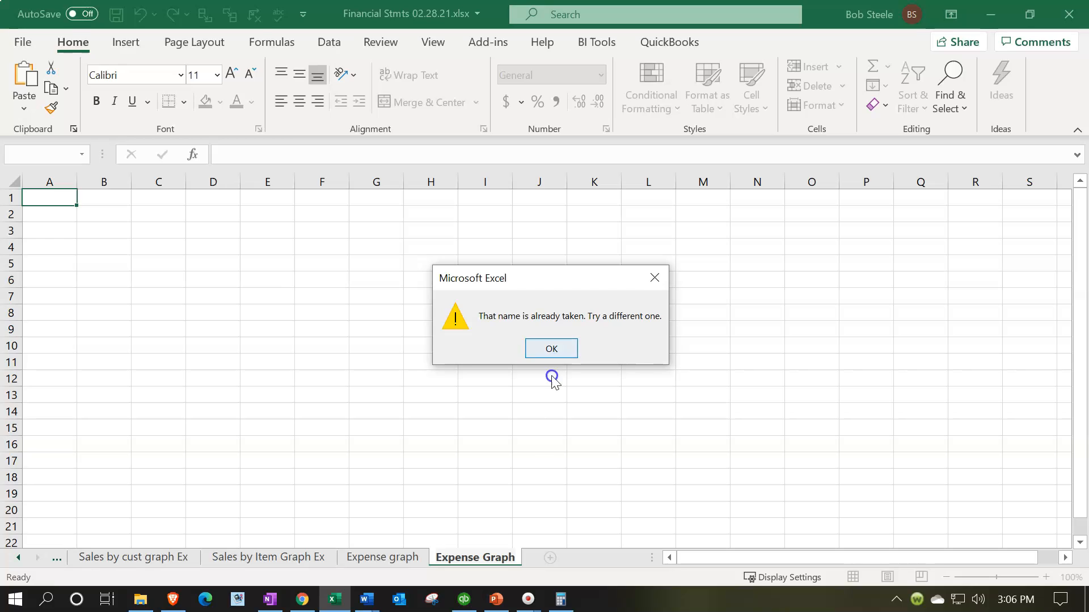
pyautogui.click(551, 348)
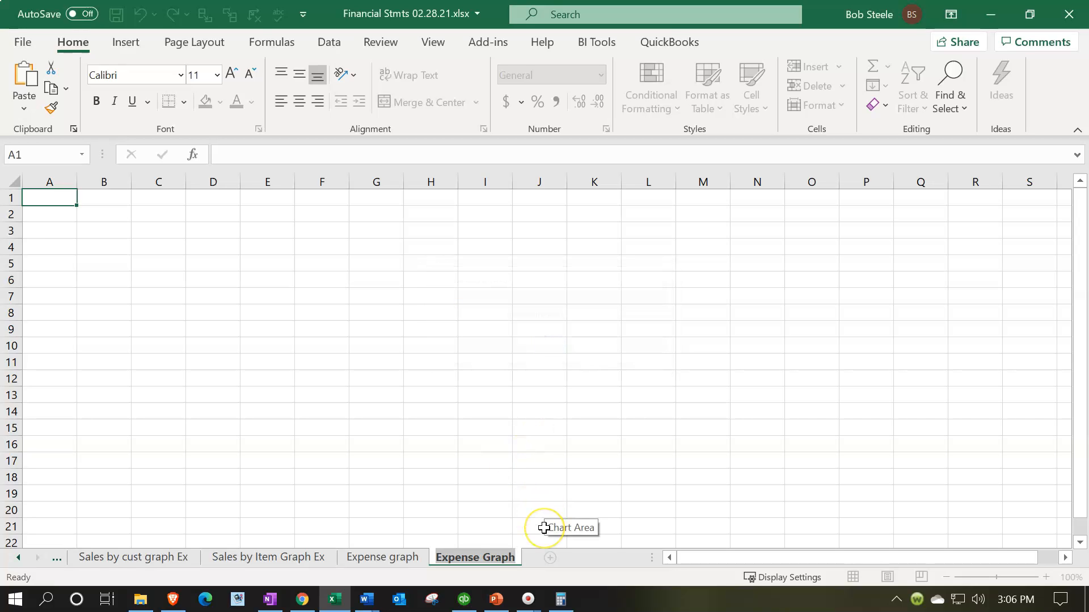
pyautogui.press('Right')
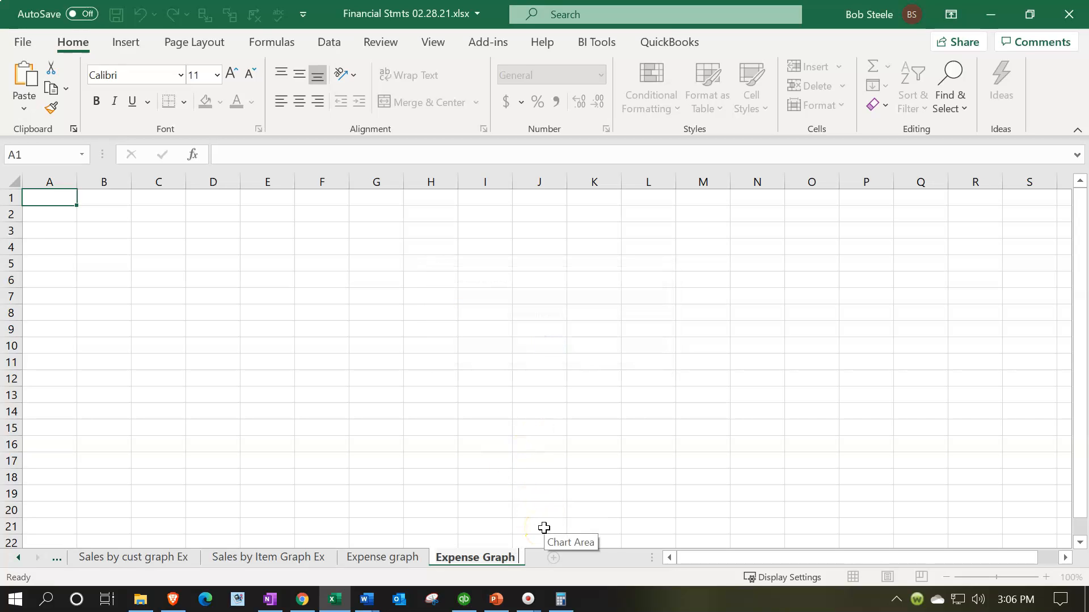
pyautogui.write('1')
pyautogui.click(632, 445)
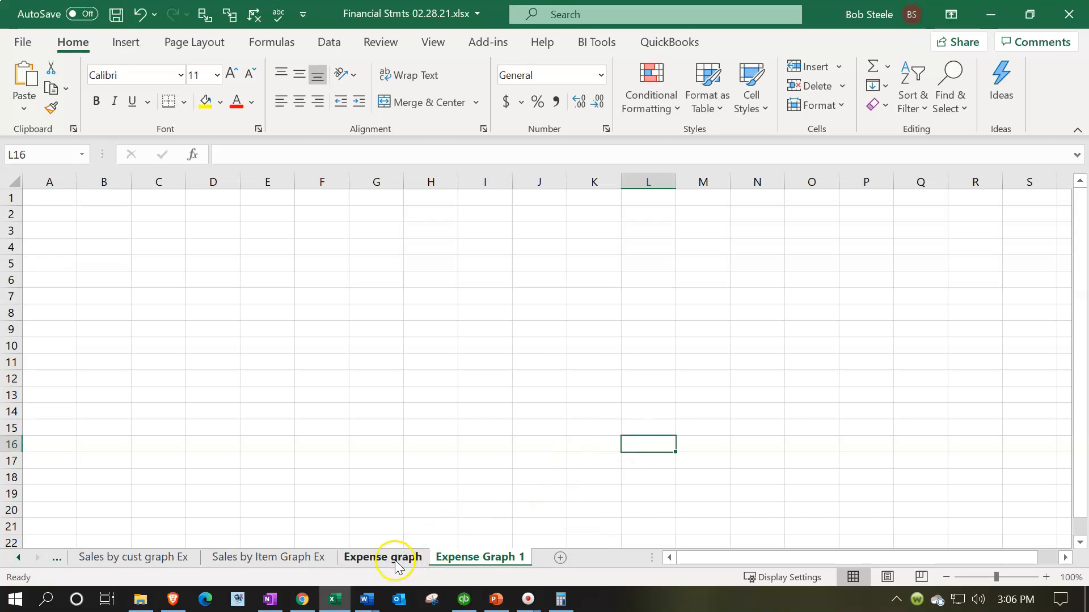
# - Rename the Expense graph sheet to 'Expense graph Data', then go to Expense Graph 1
pyautogui.click(395, 560)
pyautogui.press('Right')
pyautogui.write('Data')
pyautogui.press('Return')
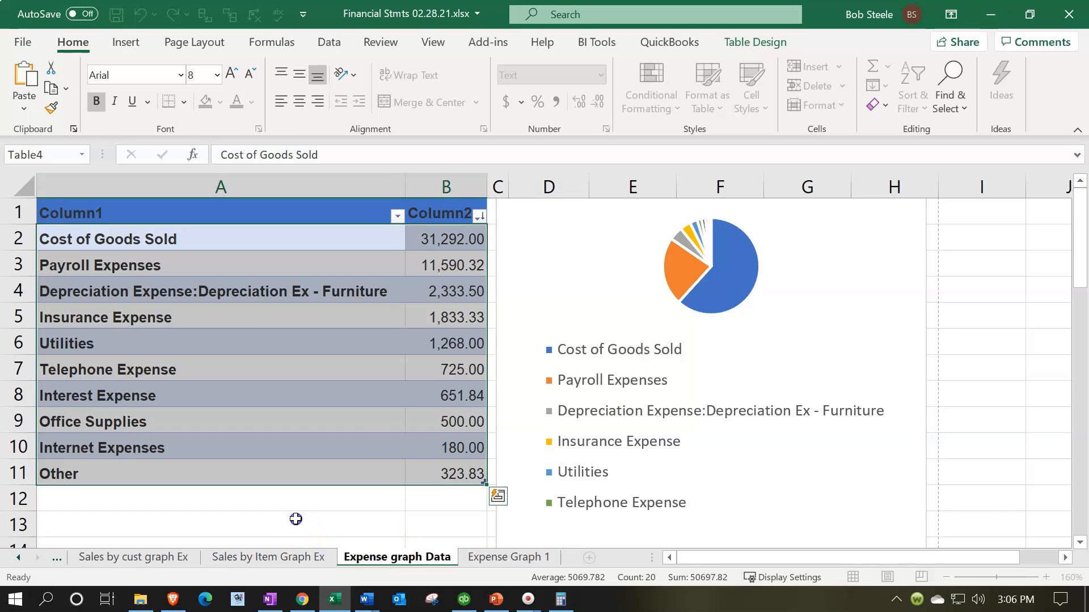
pyautogui.click(295, 519)
pyautogui.click(509, 557)
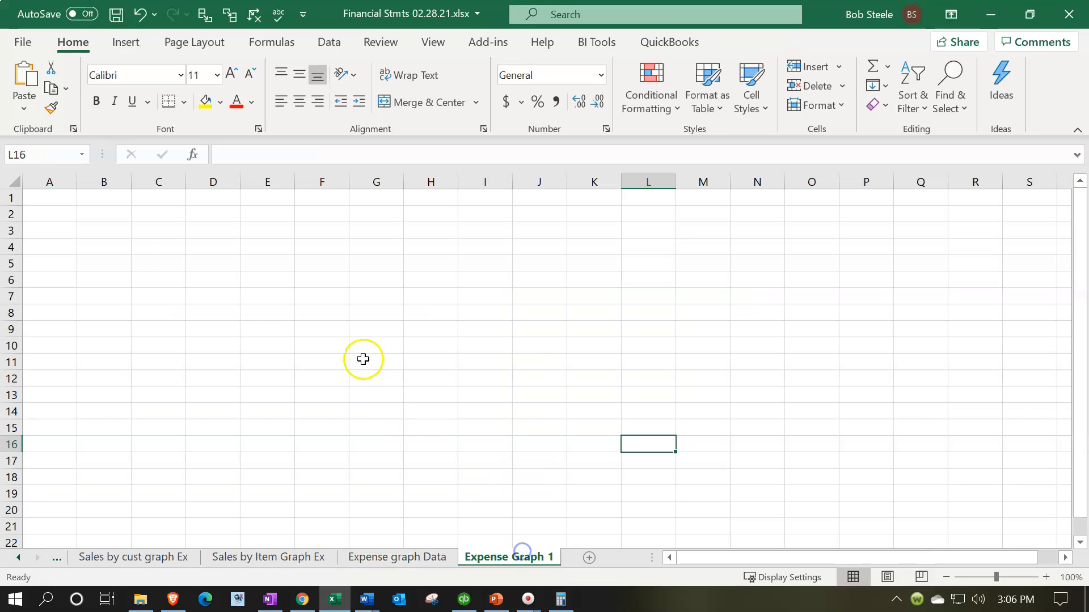
# - Paste the chart as a picture at A1 and enlarge it across columns A–J
pyautogui.rightClick(54, 202)
pyautogui.click(146, 180)
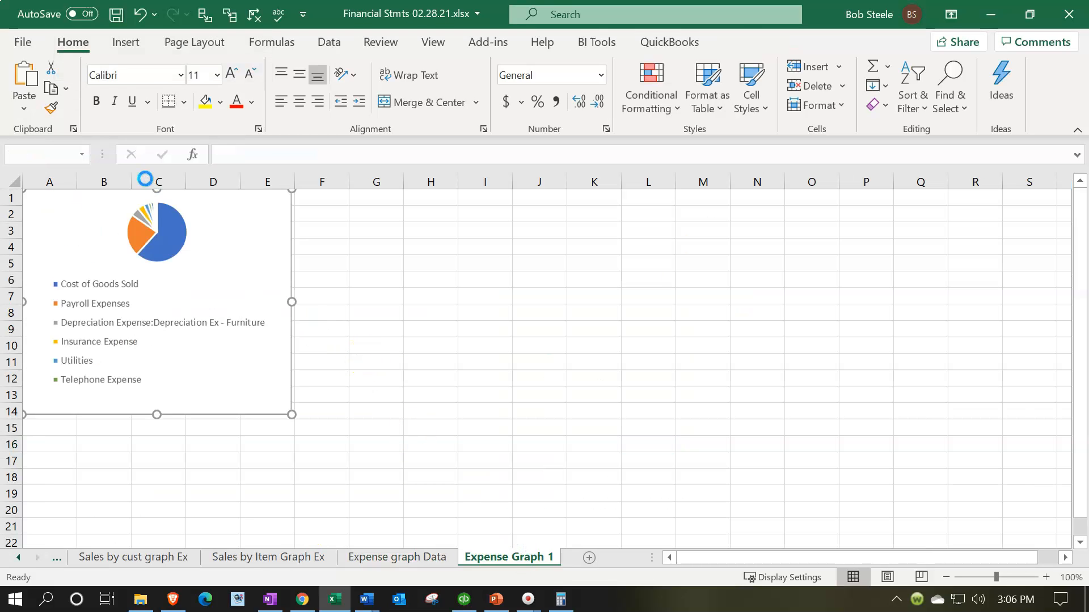
pyautogui.click(894, 581)
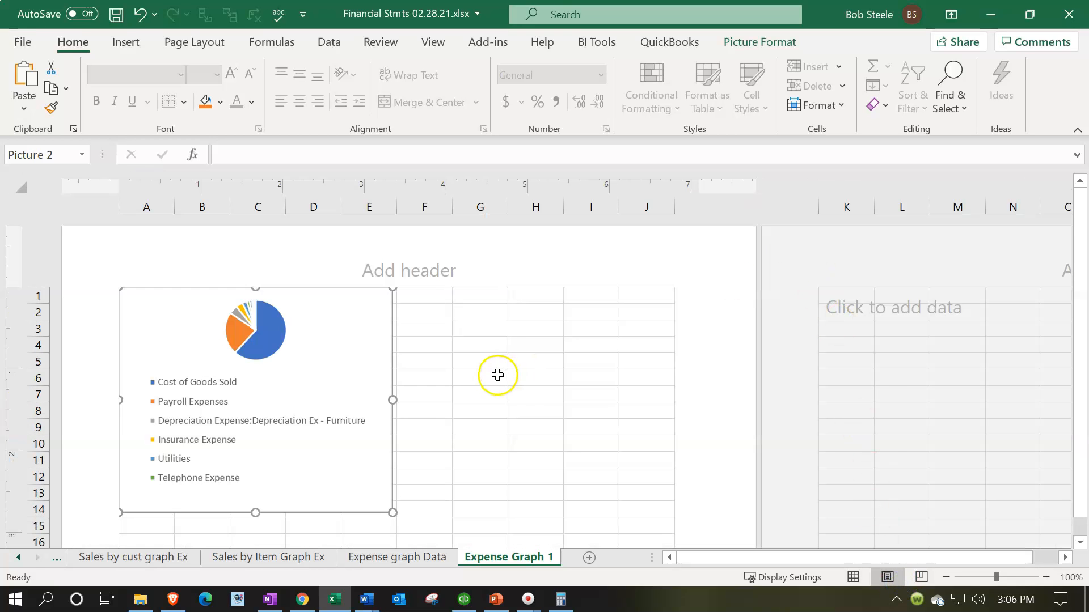
pyautogui.click(853, 578)
pyautogui.scroll(-1, 263, 421)
pyautogui.moveTo(290, 362); pyautogui.dragTo(541, 513)
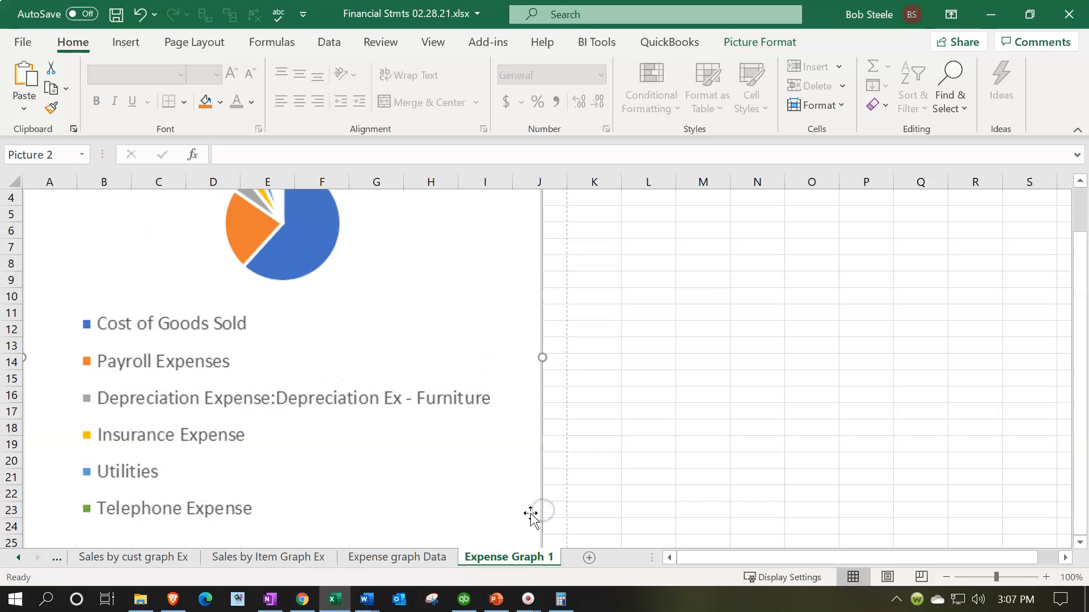
pyautogui.click(406, 559)
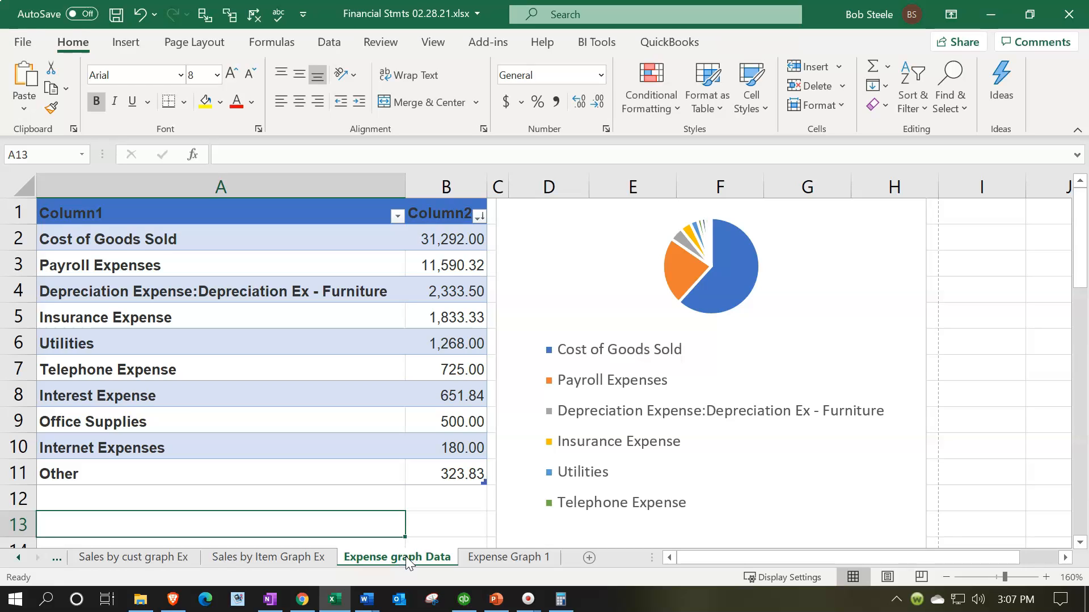
# - Hide the Expense graph Data sheet, then open Print from the Sales by Item Graph Ex sheet
pyautogui.rightClick(406, 557)
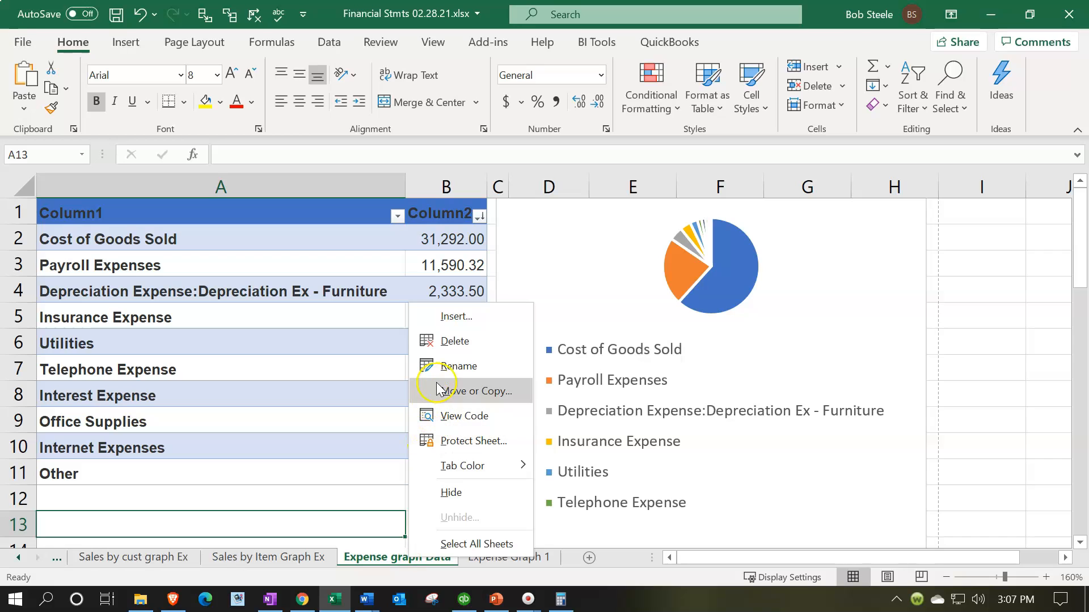
pyautogui.click(458, 499)
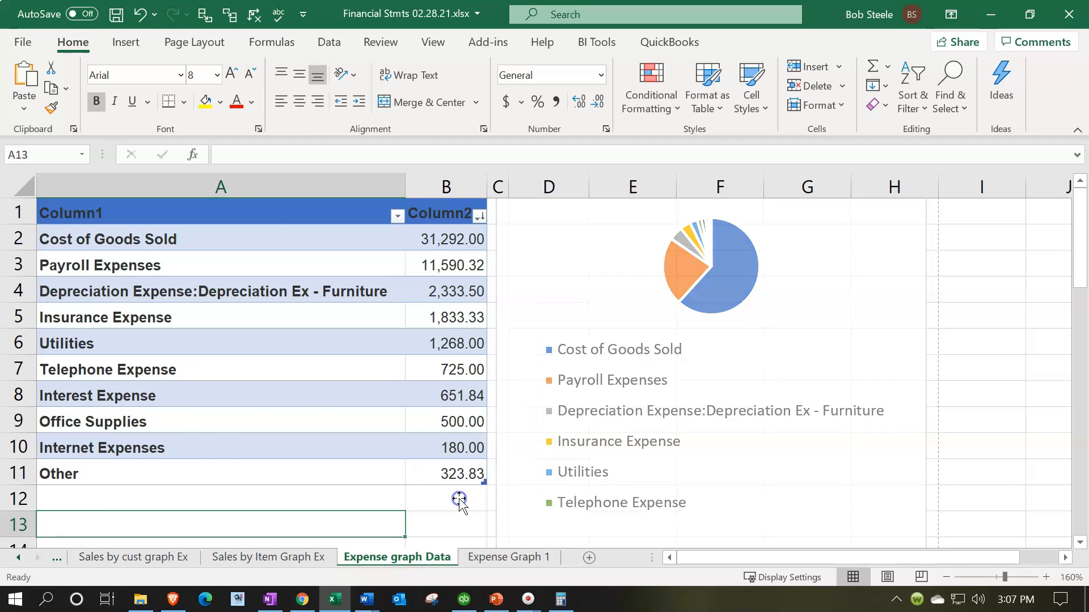
pyautogui.click(292, 556)
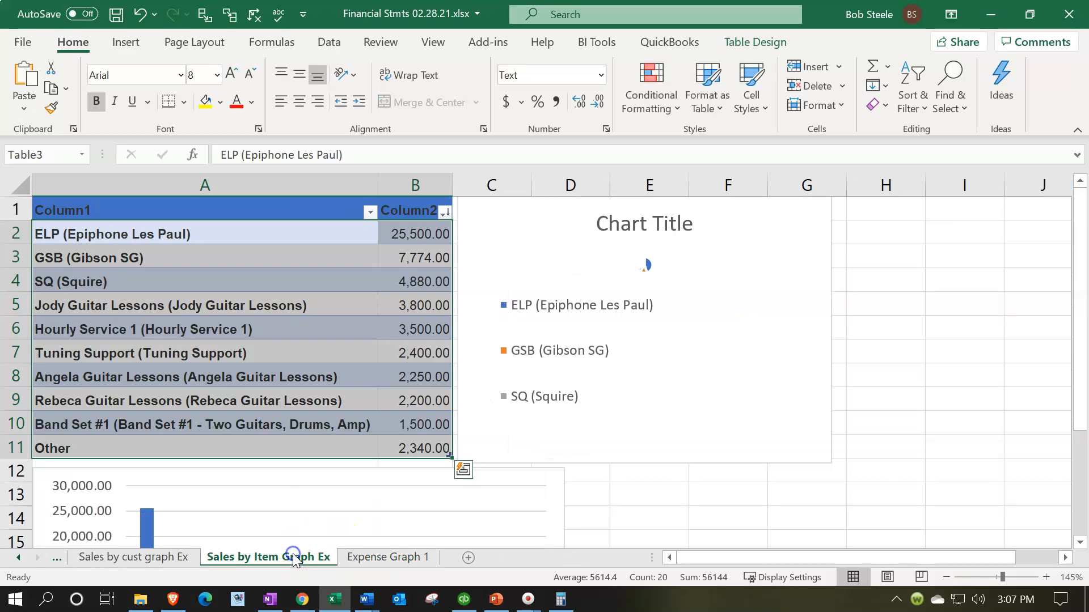
pyautogui.click(813, 501)
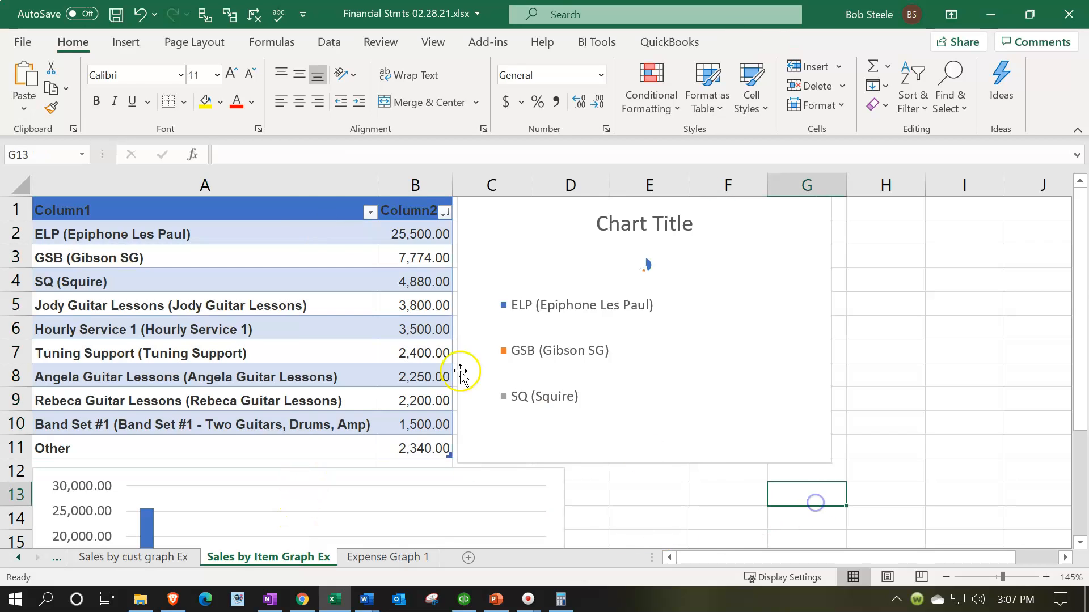
pyautogui.click(23, 41)
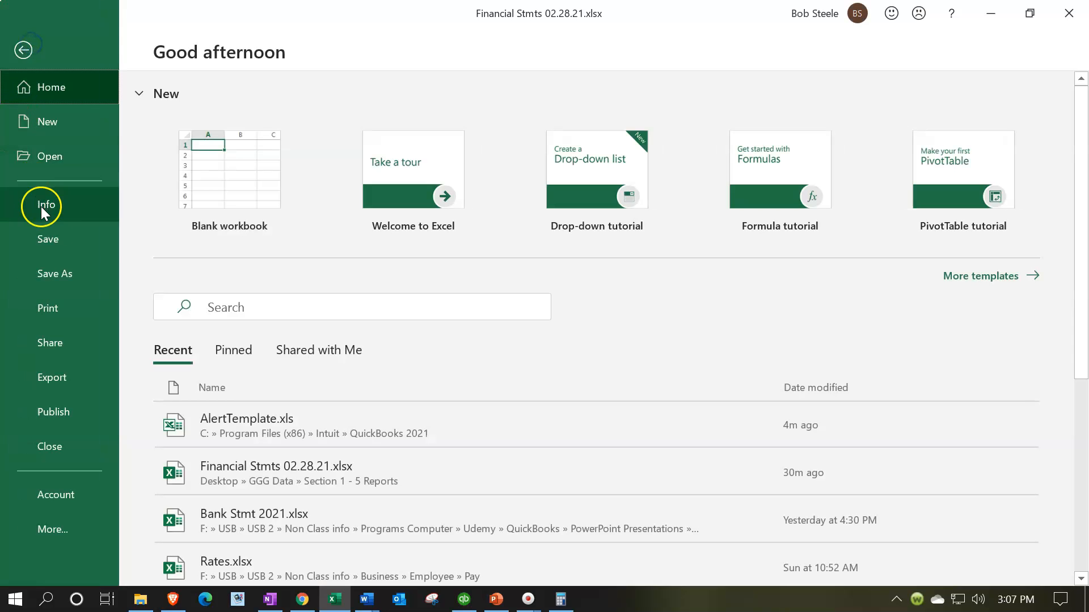
pyautogui.click(70, 315)
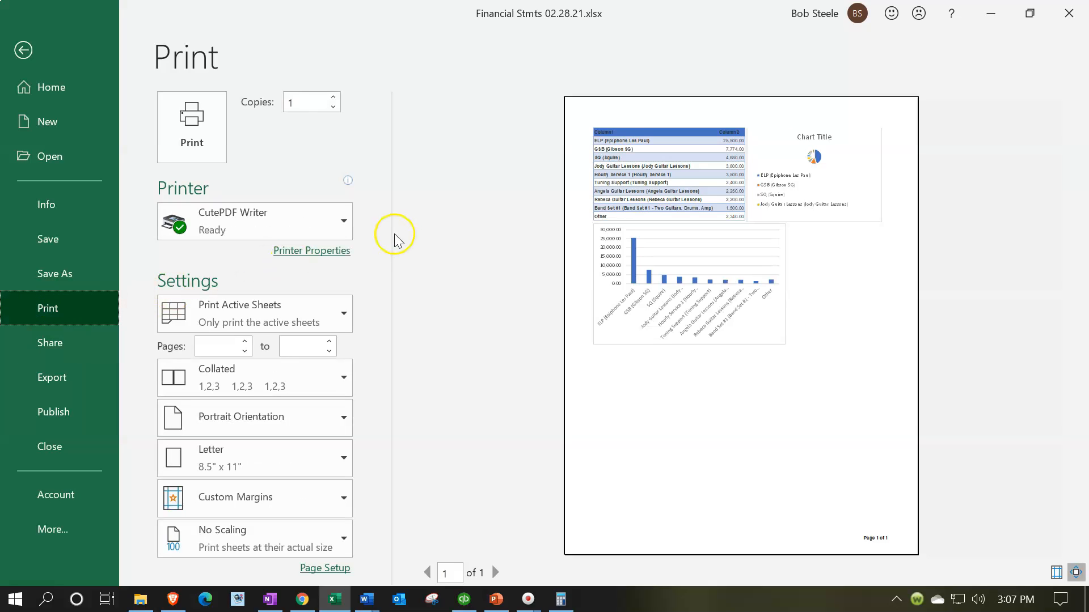
# - Set printing to Entire Workbook and page through the preview up to the Income Statement
pyautogui.click(344, 314)
pyautogui.click(308, 384)
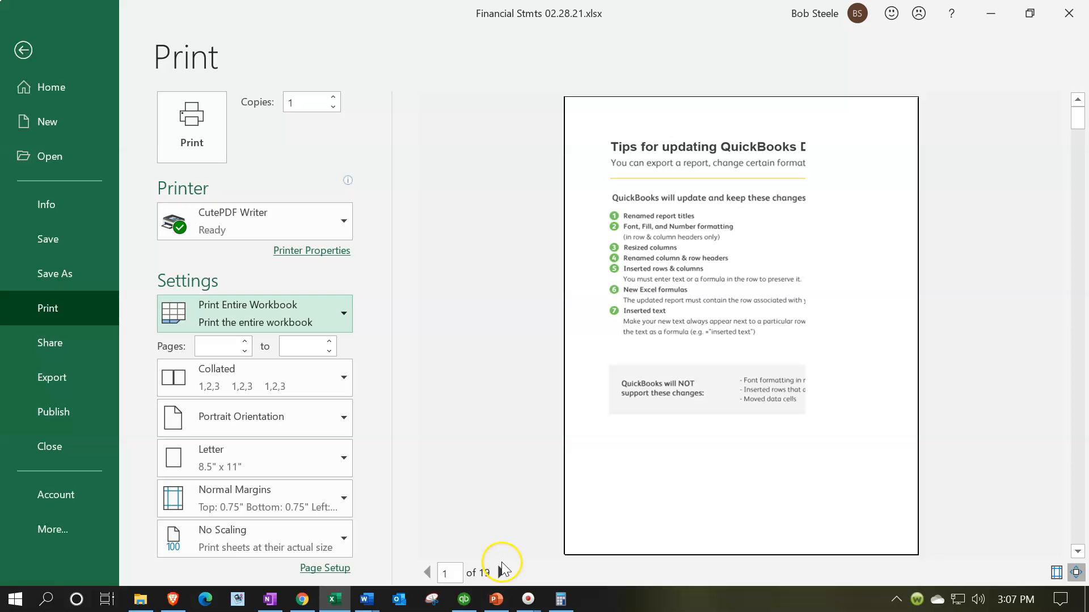
pyautogui.click(500, 571)
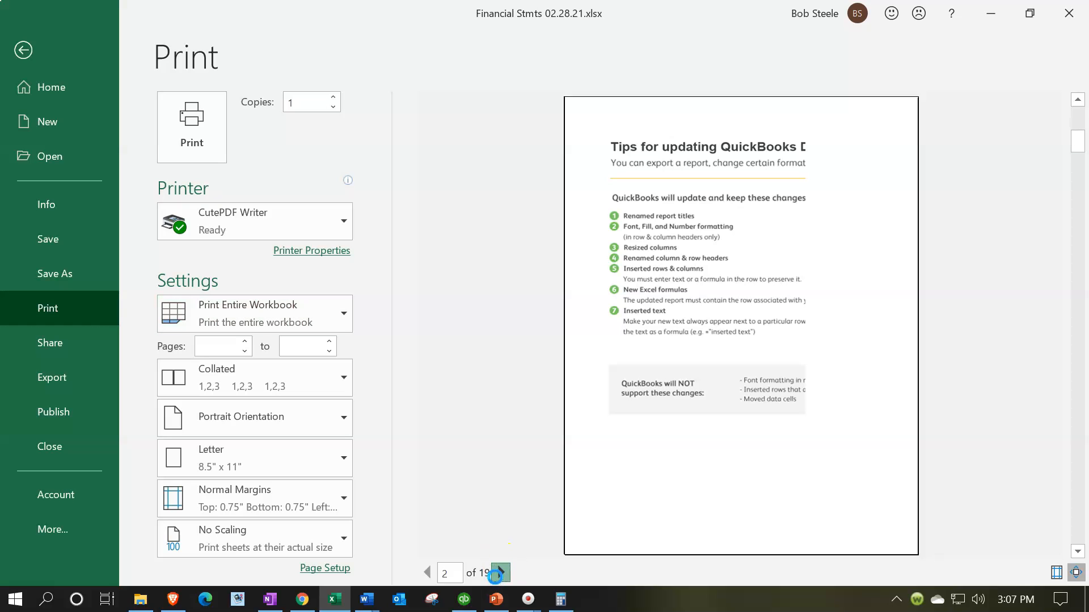
pyautogui.click(499, 573)
pyautogui.click(499, 573)
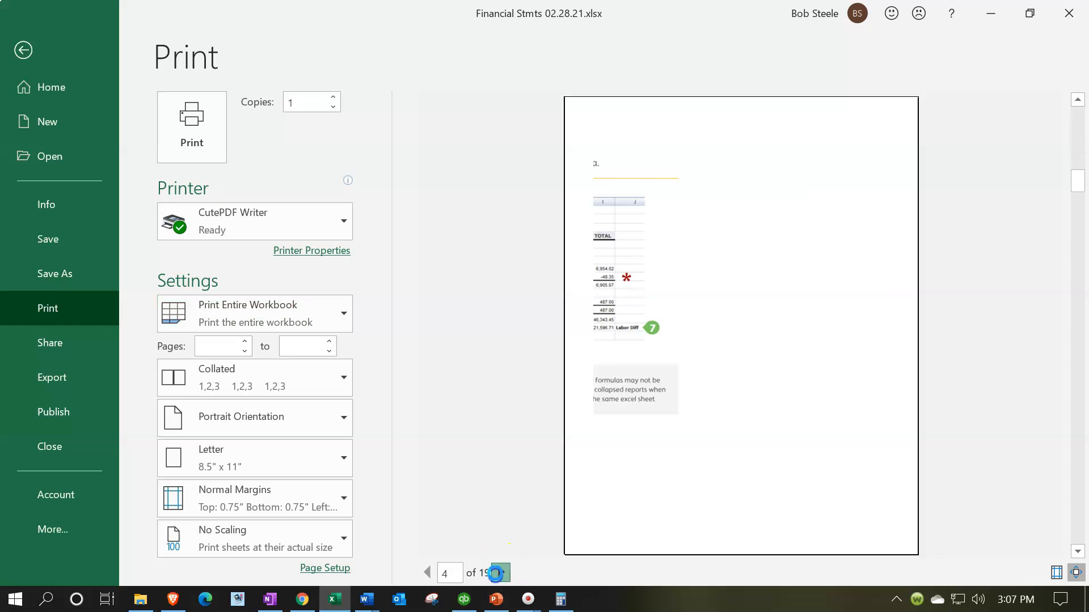
pyautogui.click(499, 573)
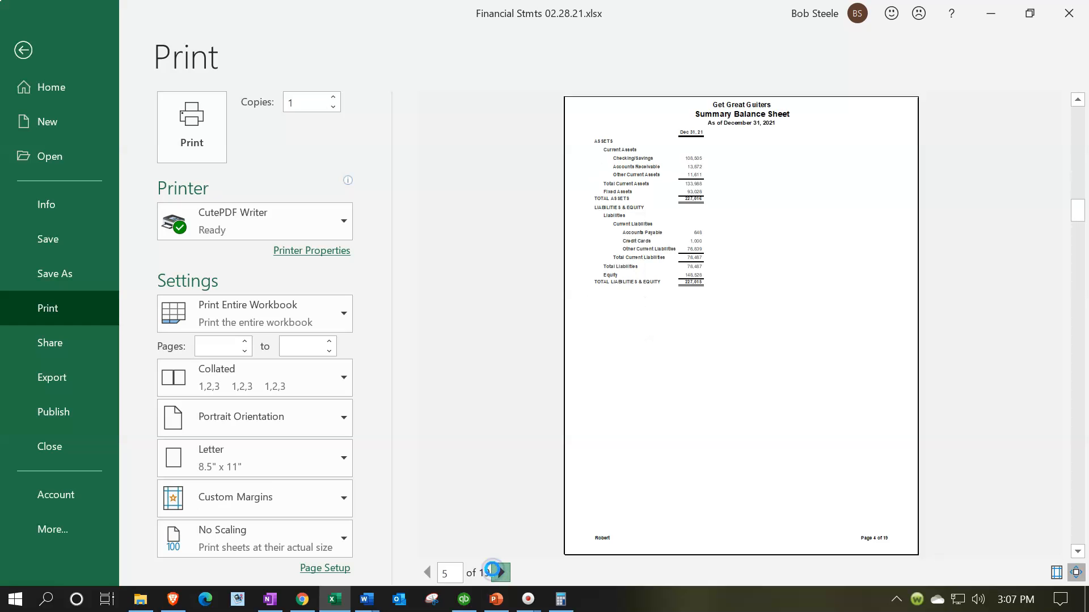
pyautogui.click(499, 573)
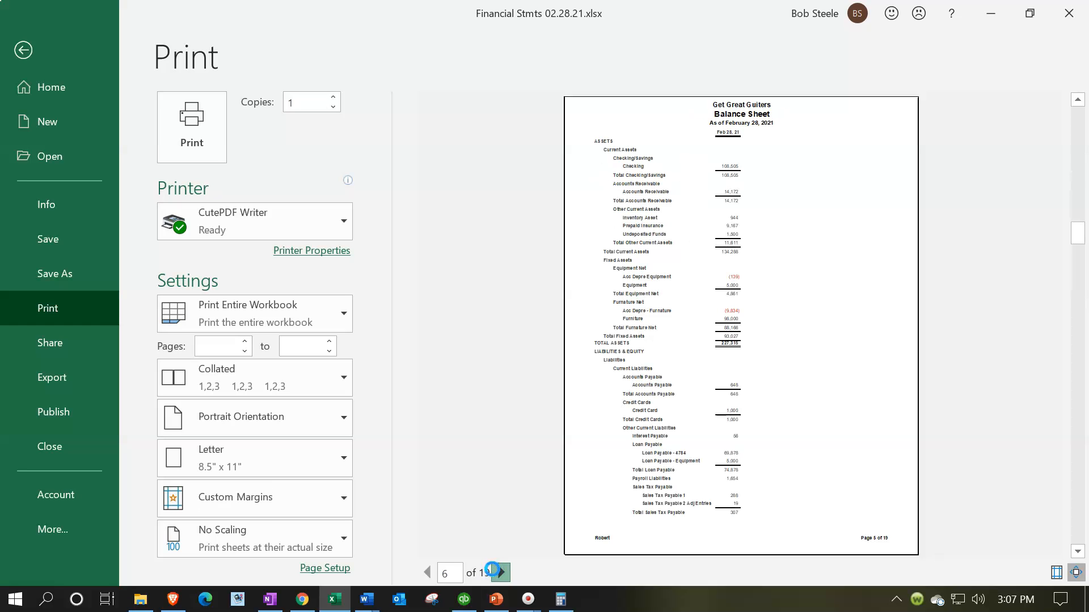
pyautogui.click(499, 573)
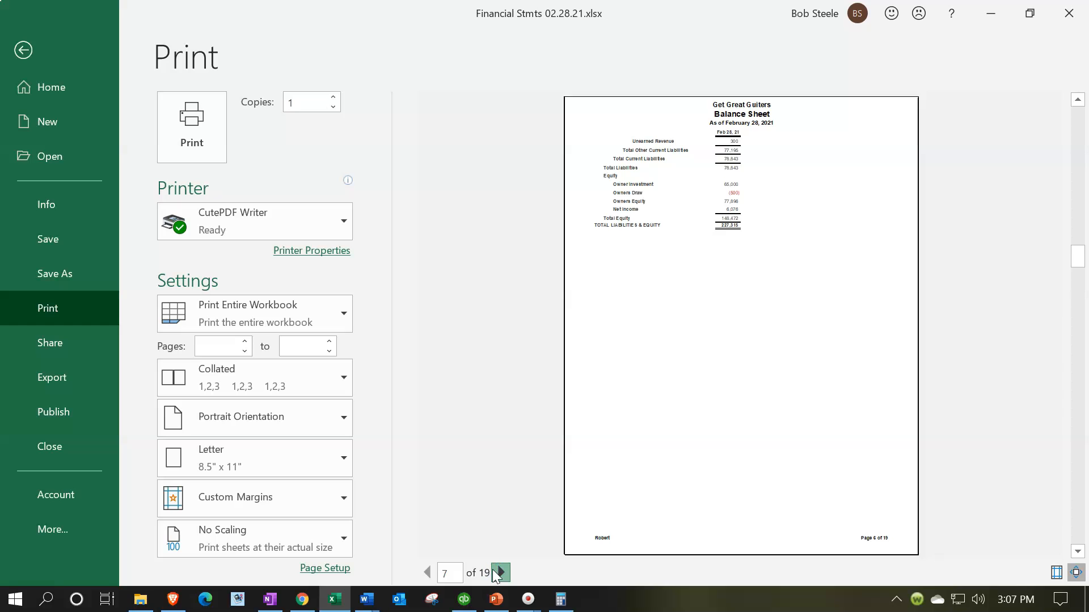
pyautogui.click(499, 572)
pyautogui.click(499, 573)
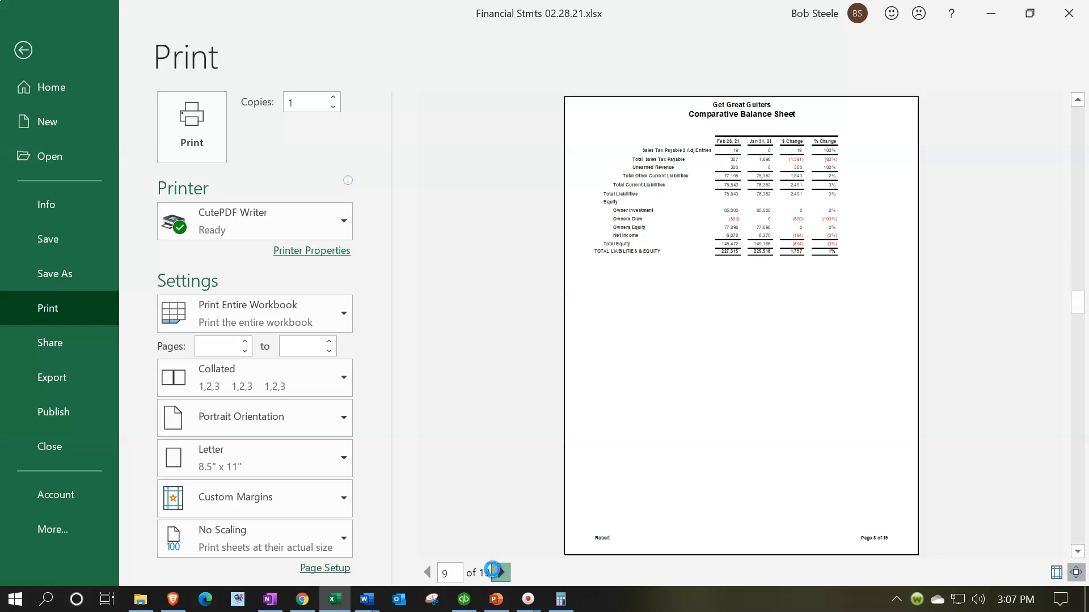
pyautogui.click(499, 573)
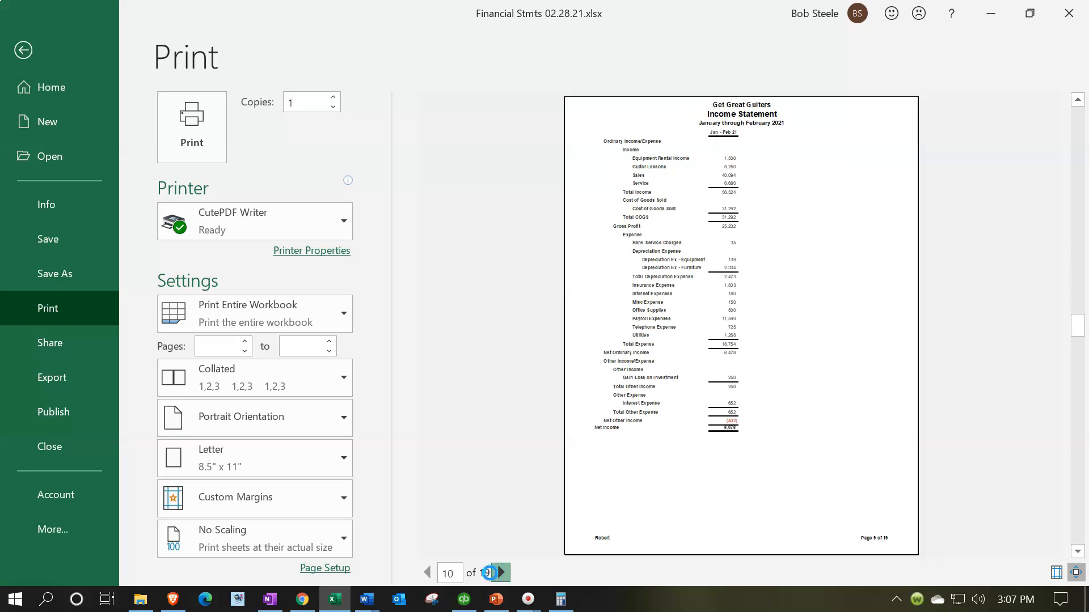
# - Continue paging through the preview to page 19, the expense pie chart
pyautogui.click(499, 573)
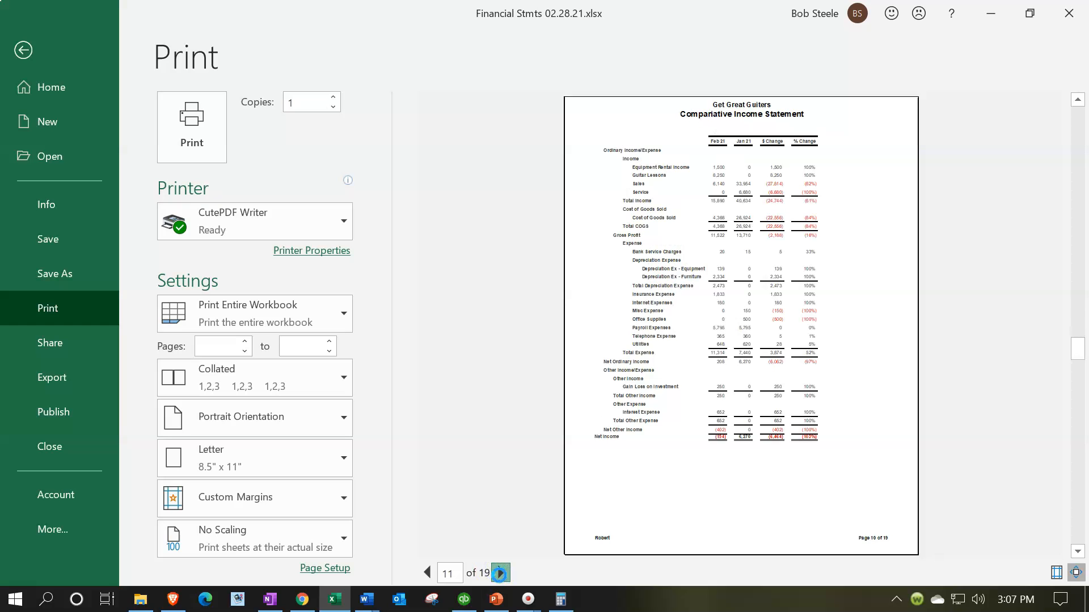
pyautogui.click(499, 574)
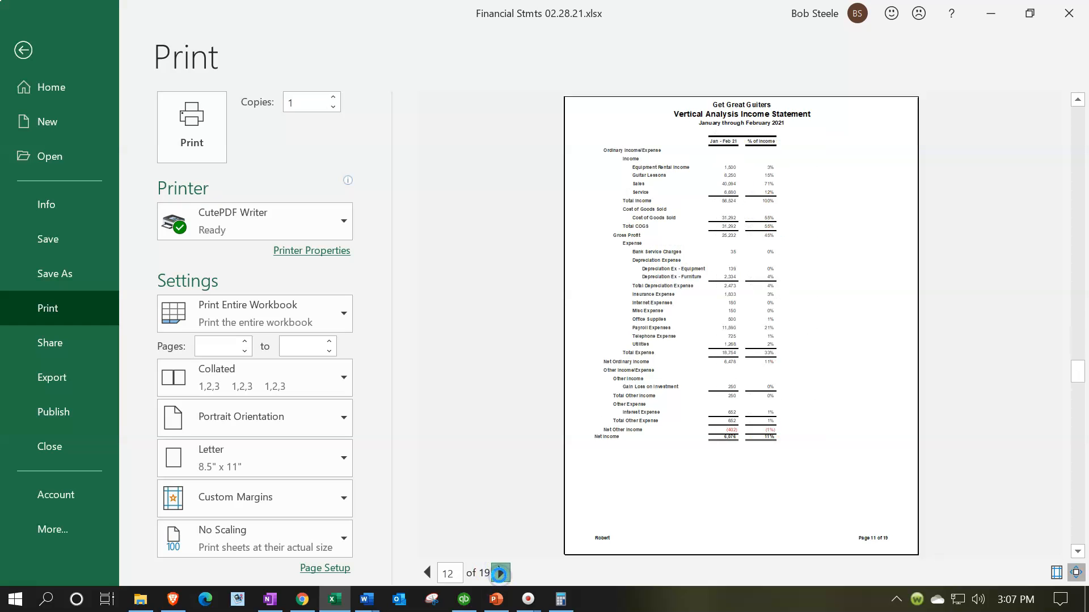
pyautogui.click(499, 573)
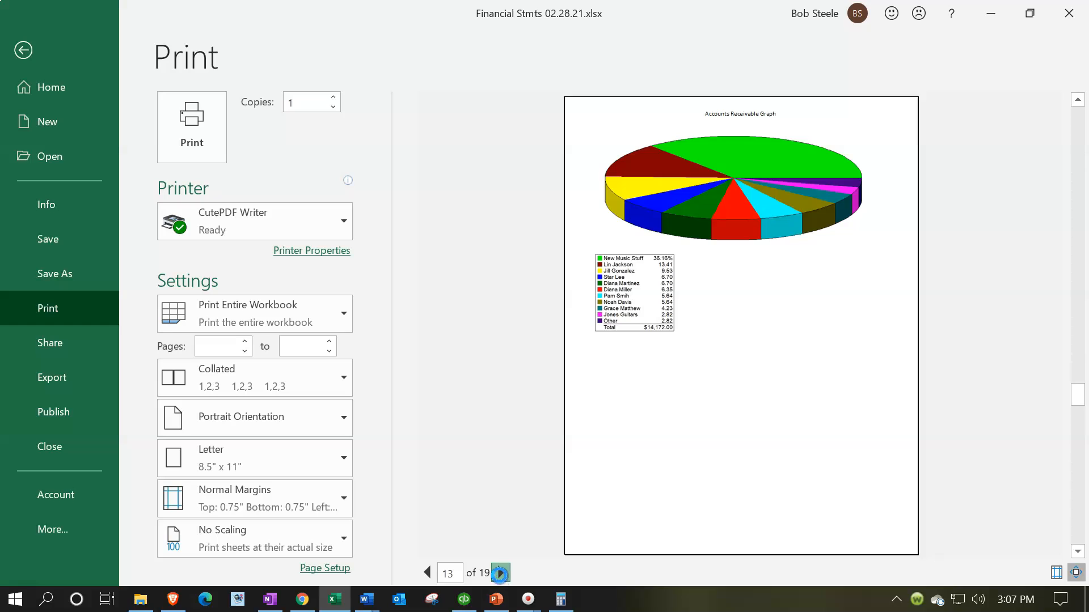
pyautogui.click(499, 574)
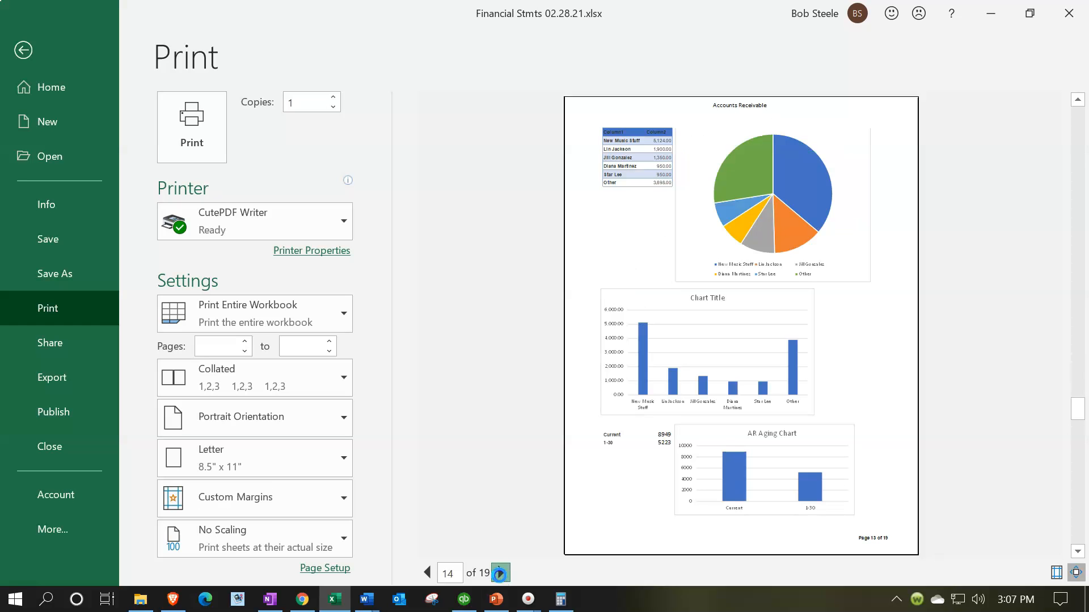
pyautogui.click(500, 574)
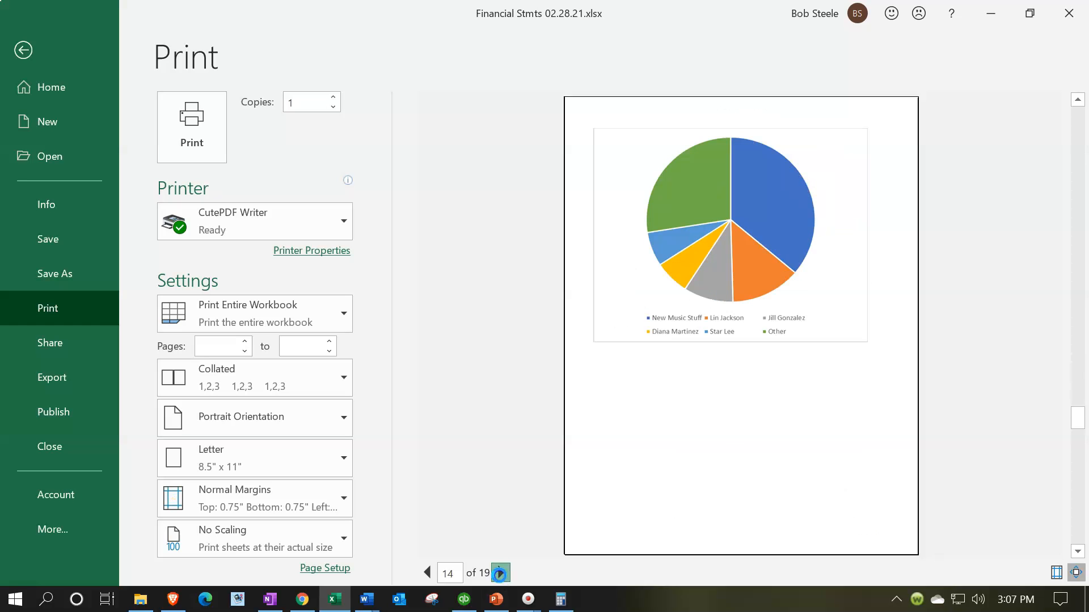
pyautogui.click(500, 574)
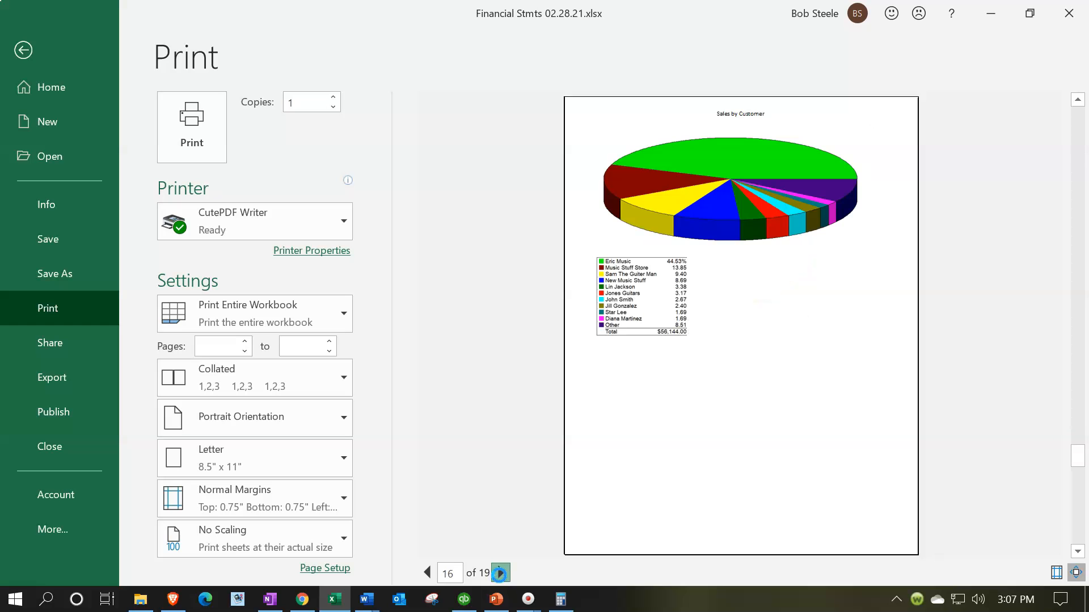
pyautogui.click(500, 575)
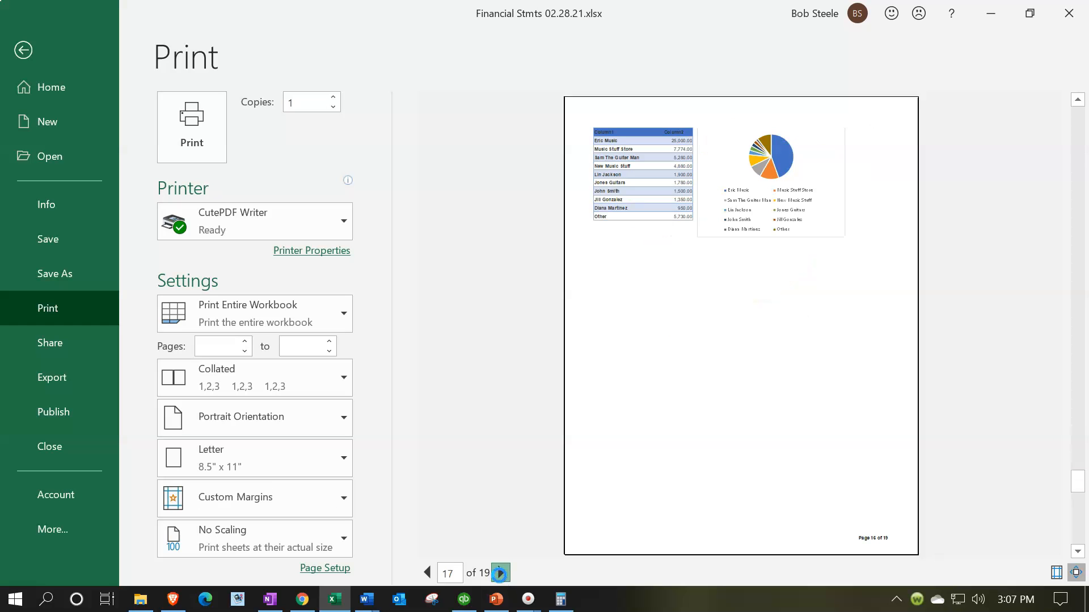
pyautogui.click(499, 574)
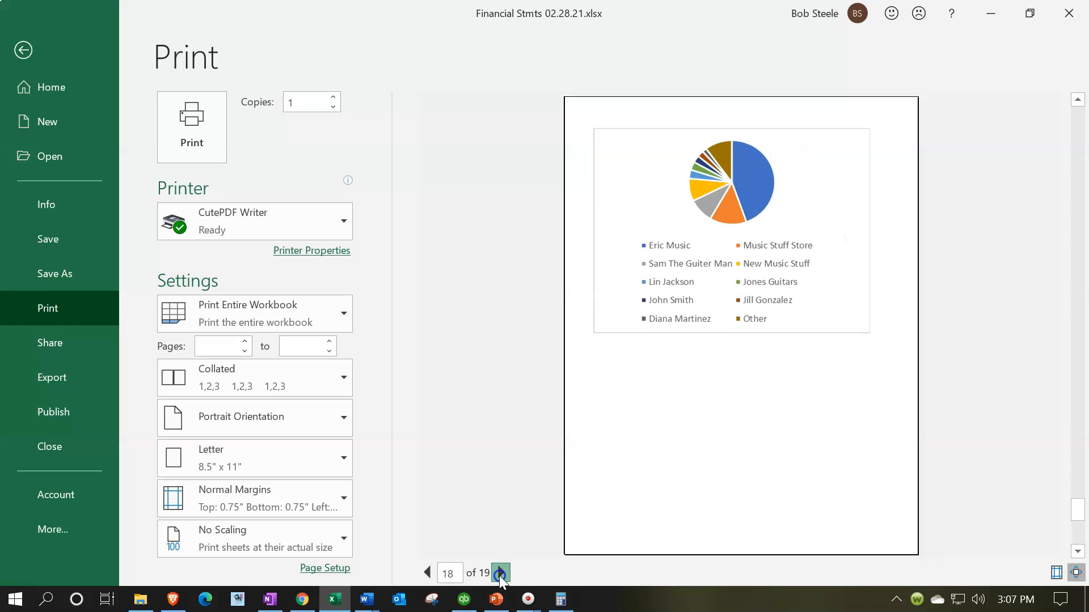
pyautogui.click(499, 573)
pyautogui.click(499, 574)
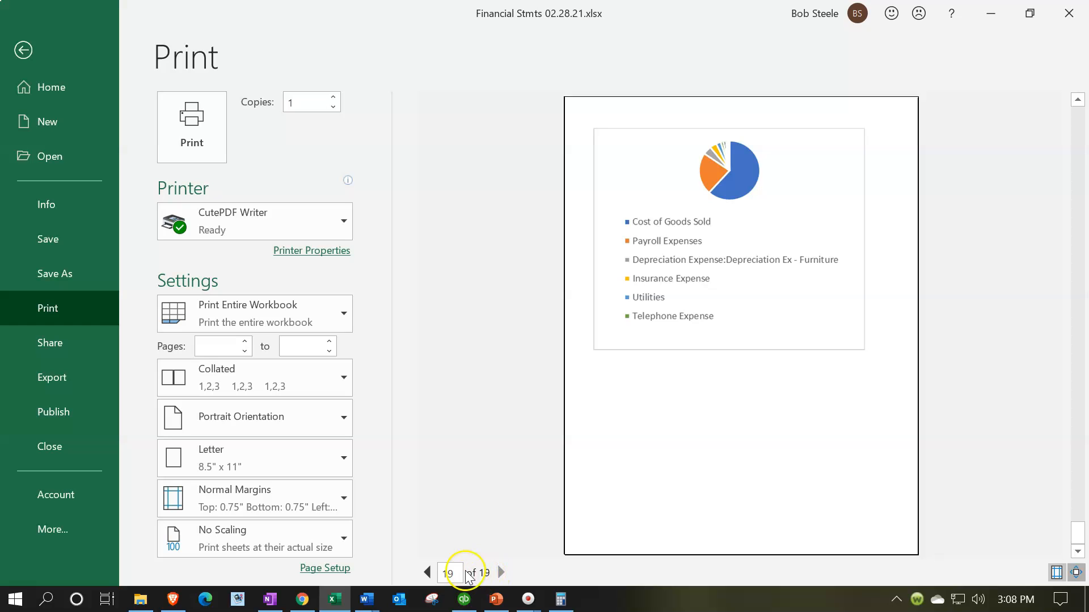
pyautogui.click(430, 570)
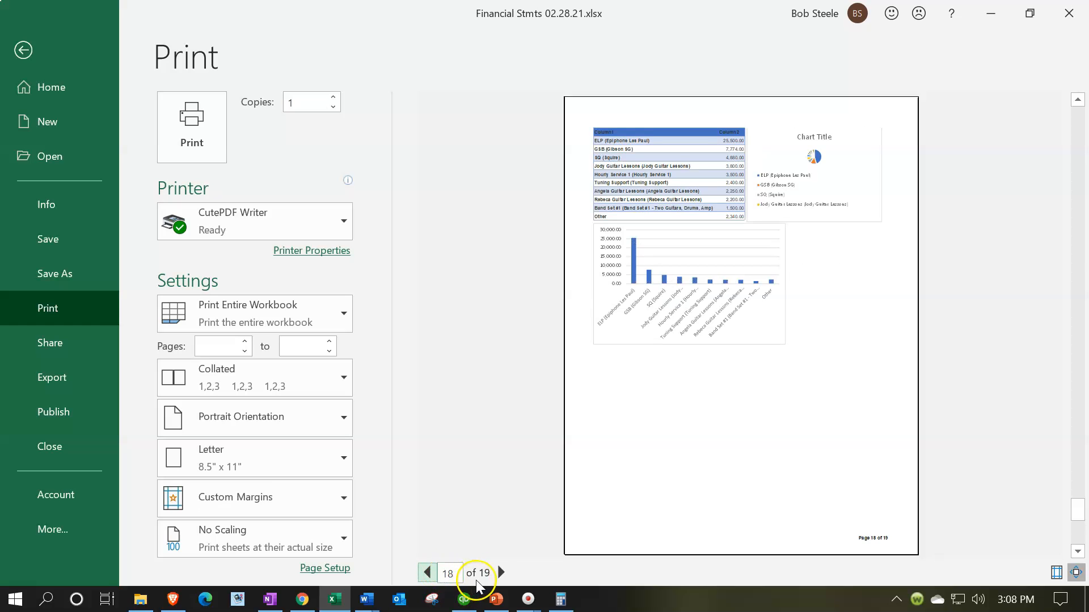
pyautogui.click(500, 573)
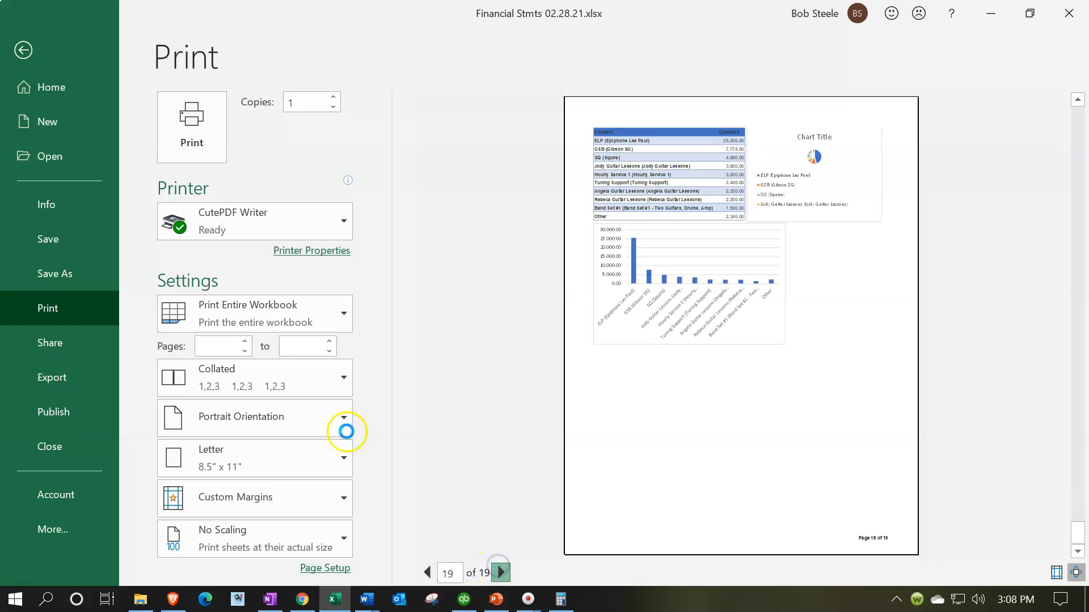
# - Exit the print preview and select the Expense Graph 1 sheet tab
pyautogui.click(25, 52)
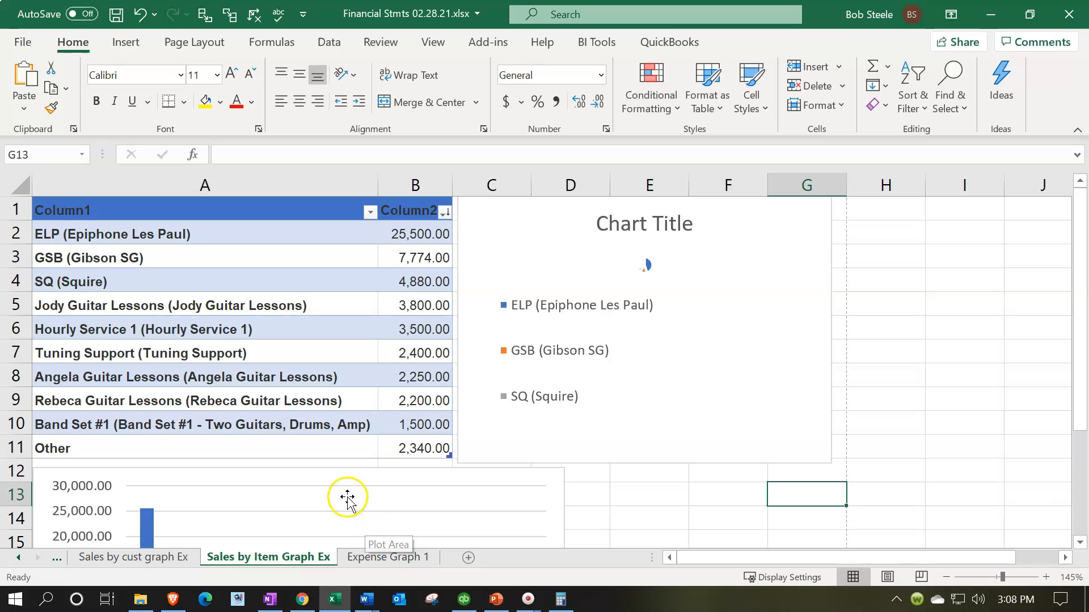
pyautogui.click(321, 559)
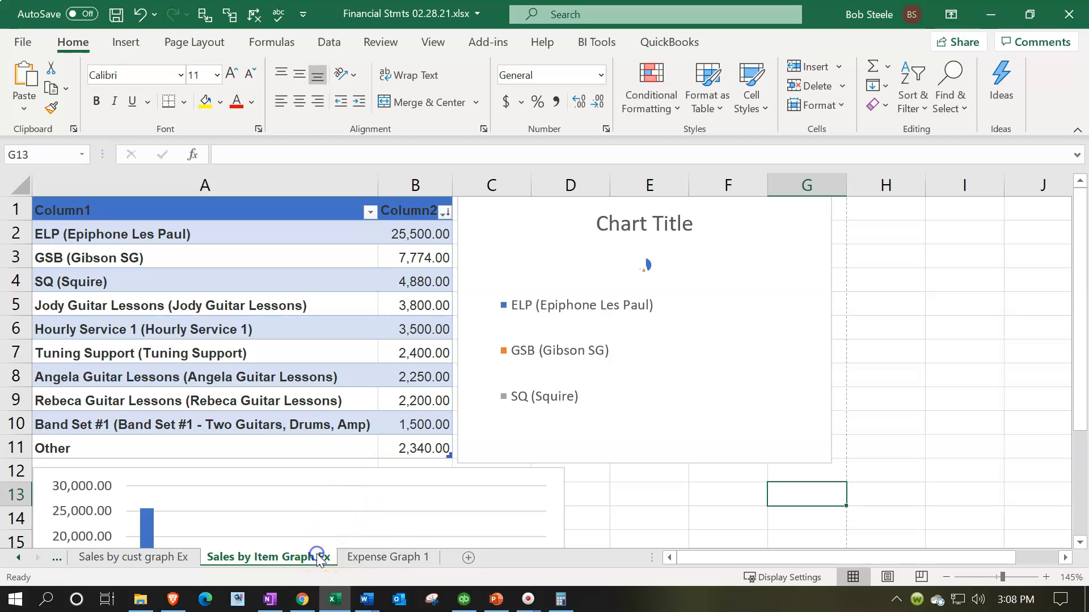
pyautogui.click(351, 558)
pyautogui.click(321, 556)
pyautogui.keyDown('ctrl'); pyautogui.click(361, 557); pyautogui.keyUp('ctrl')
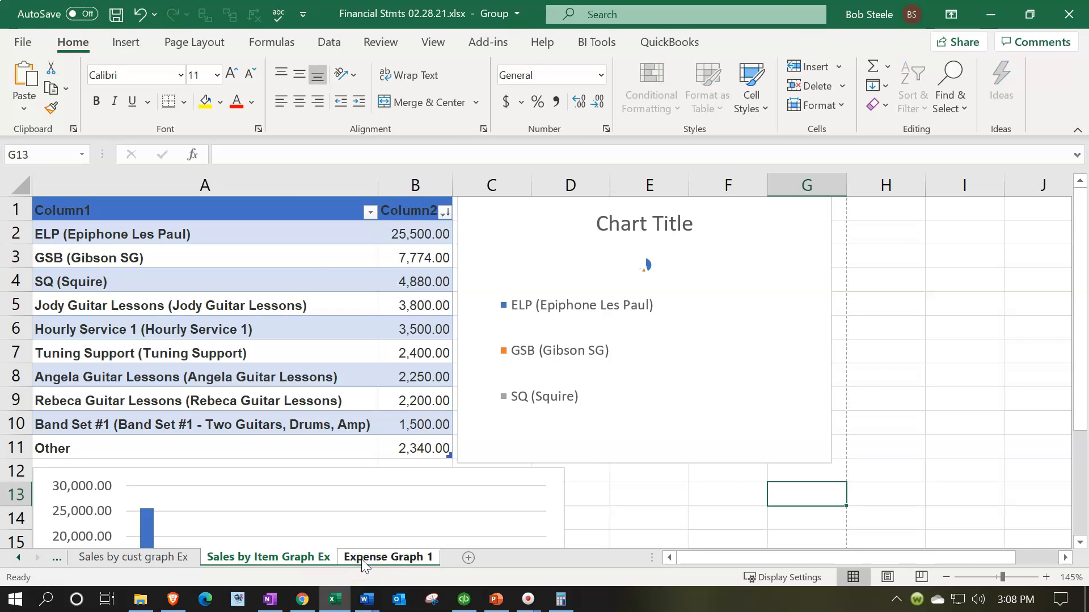
# - Unhide the Expense graph Data sheet and view its expense table and pie chart
pyautogui.rightClick(362, 558)
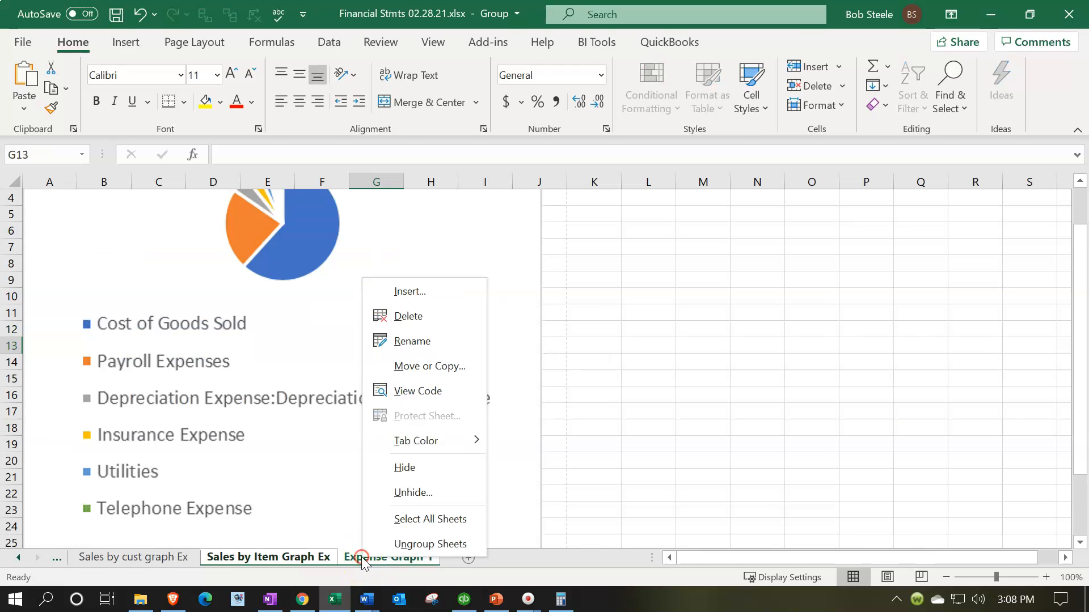
pyautogui.click(382, 492)
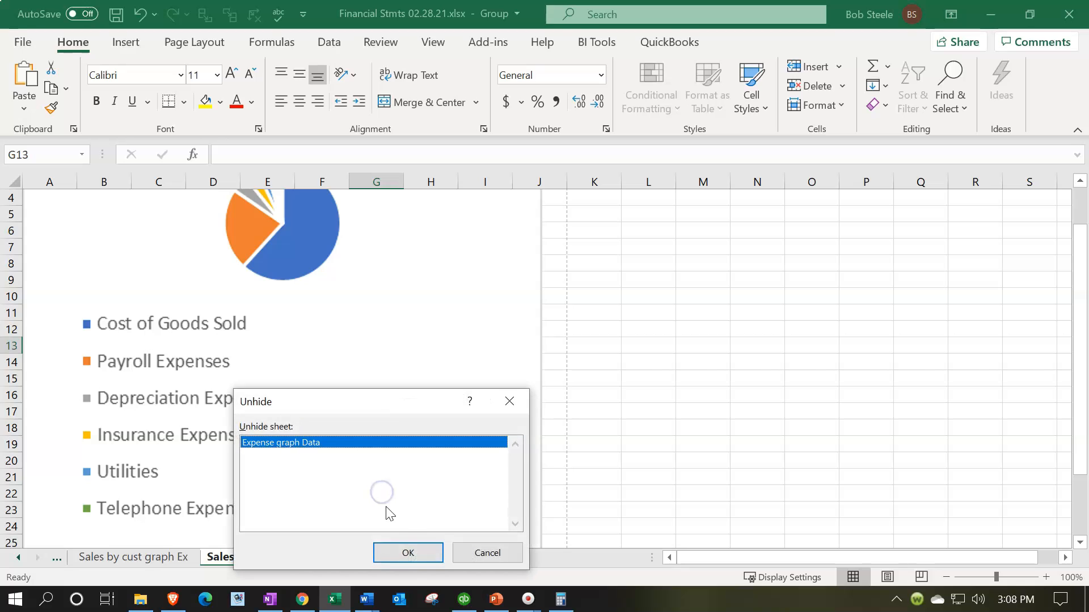
pyautogui.click(408, 552)
pyautogui.click(428, 521)
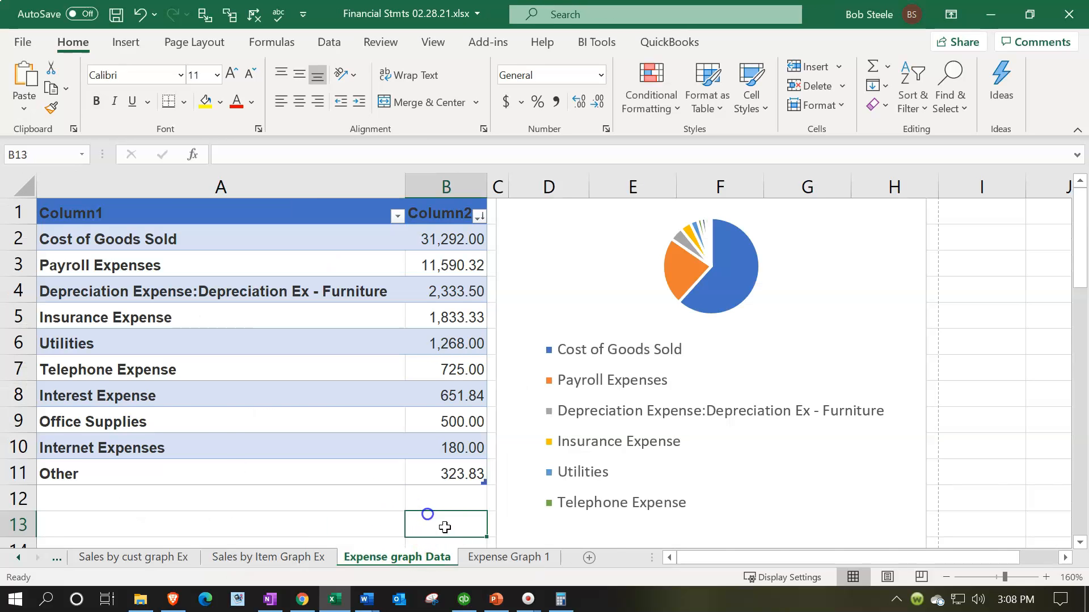
pyautogui.click(476, 557)
pyautogui.click(589, 373)
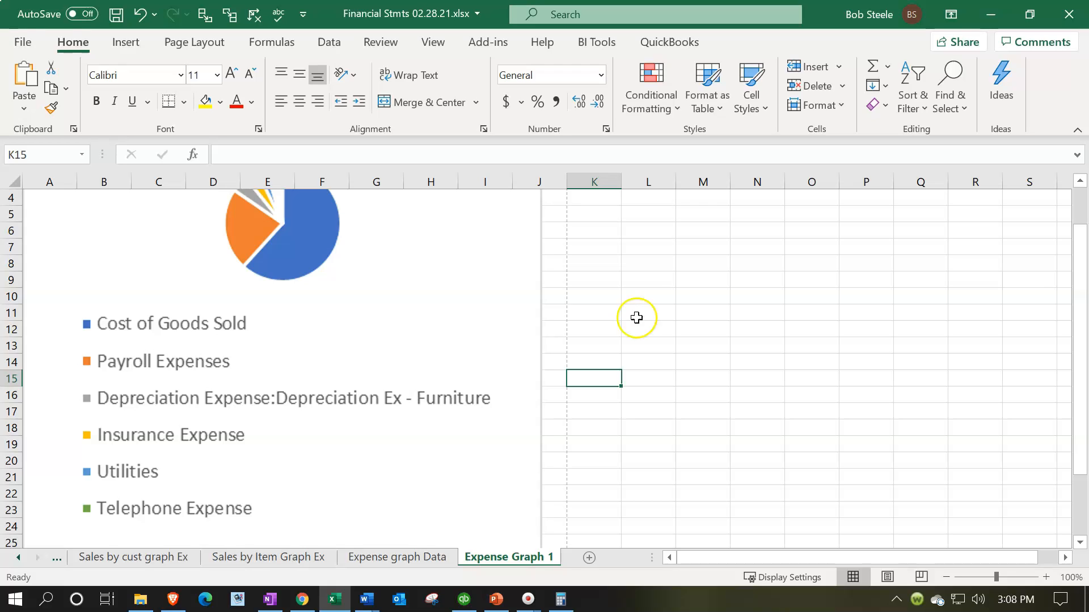
pyautogui.click(412, 555)
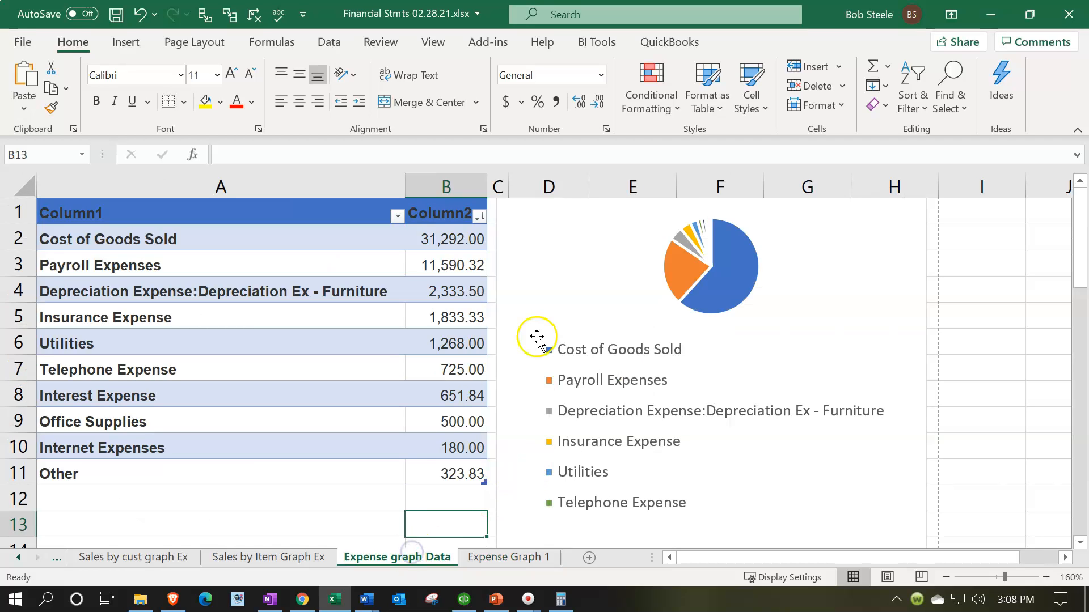